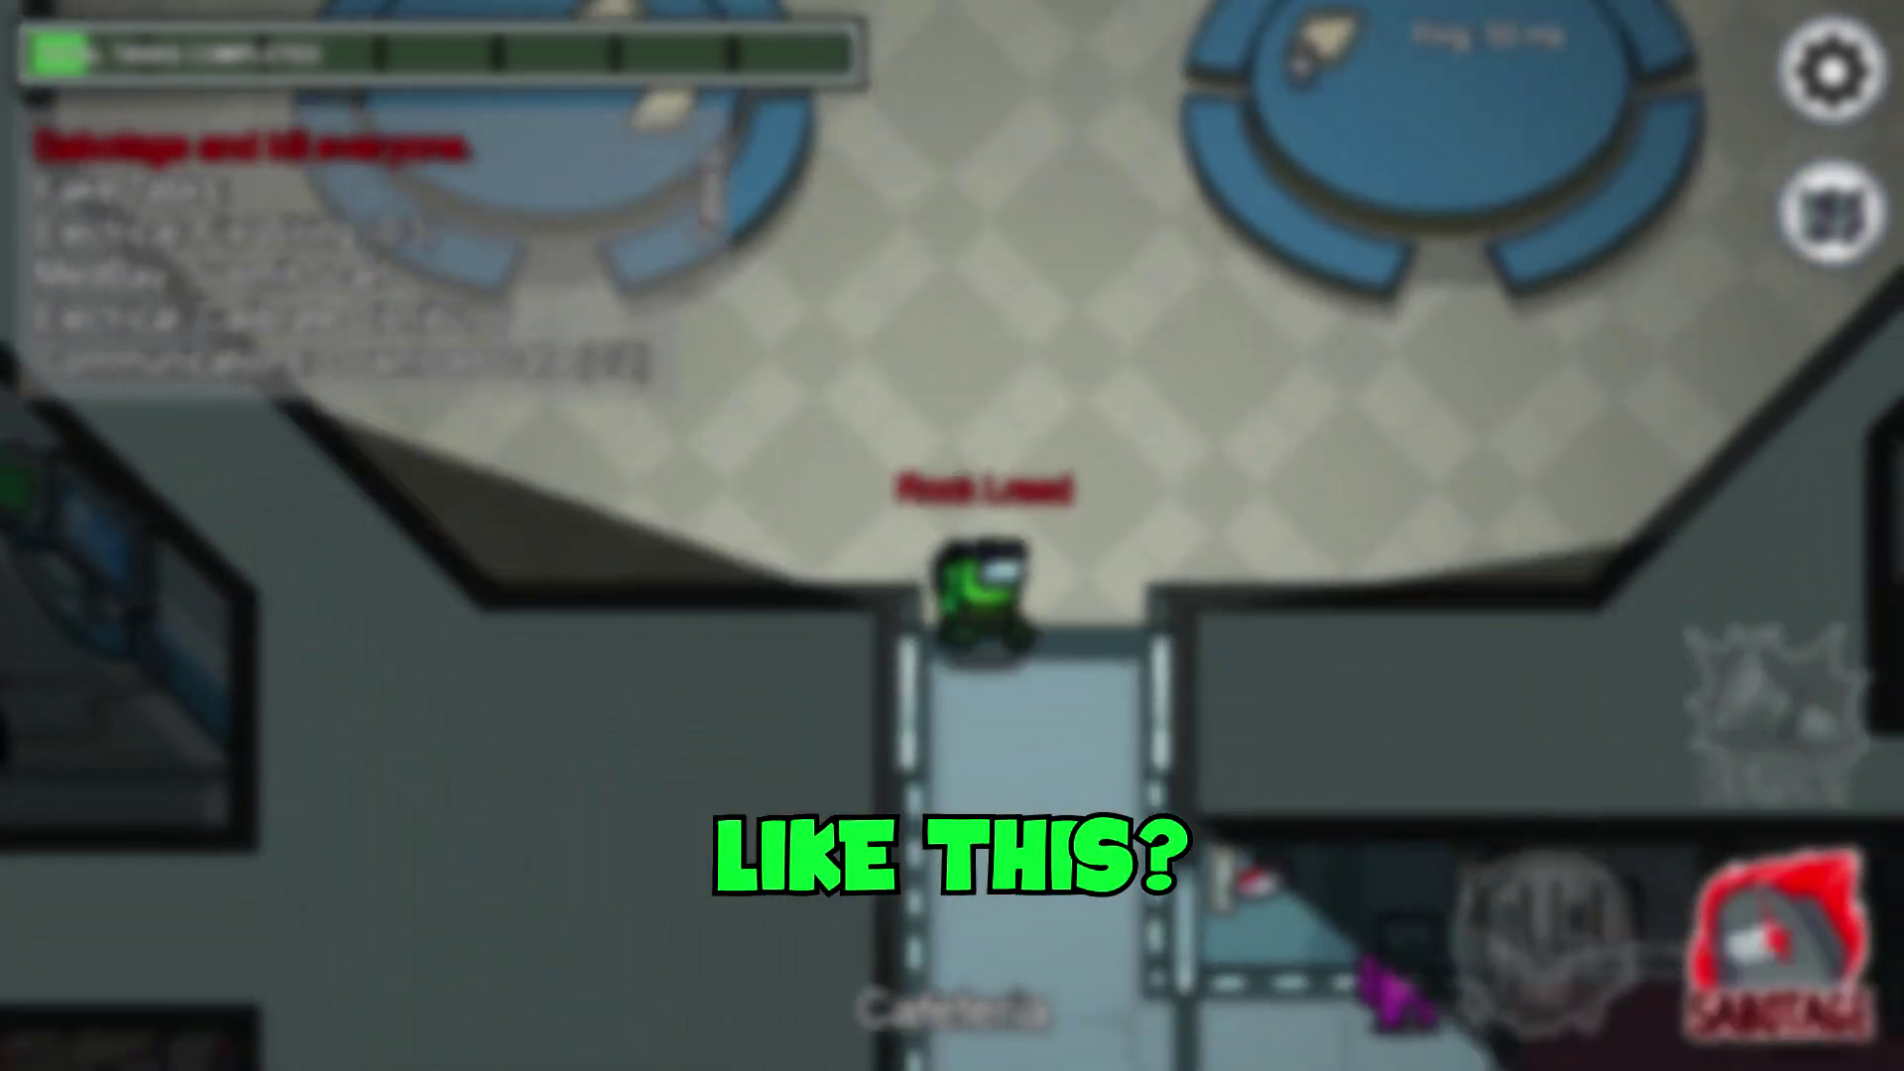
Play the Among Us intro clip with the sample LIKE THIS? popping caption.
{"action": "key", "text": "s"}
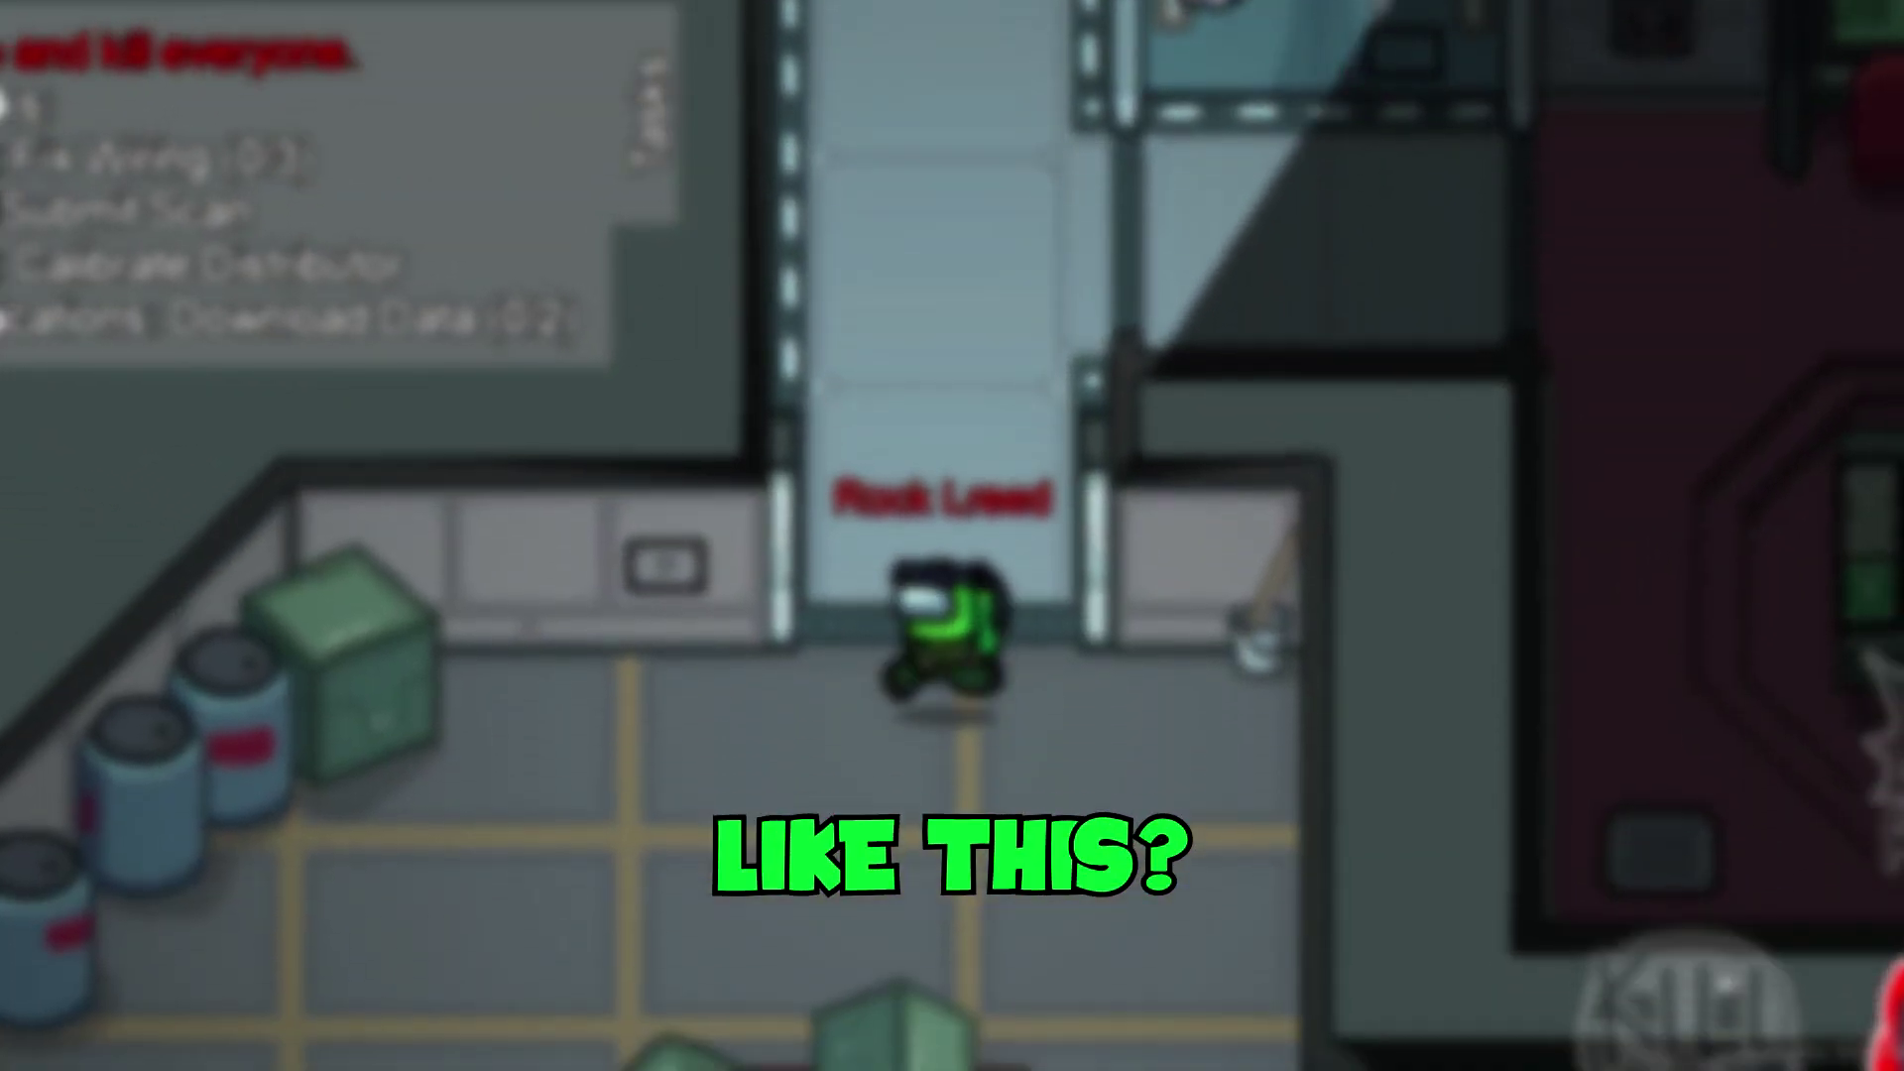
{"action": "key", "text": "q"}
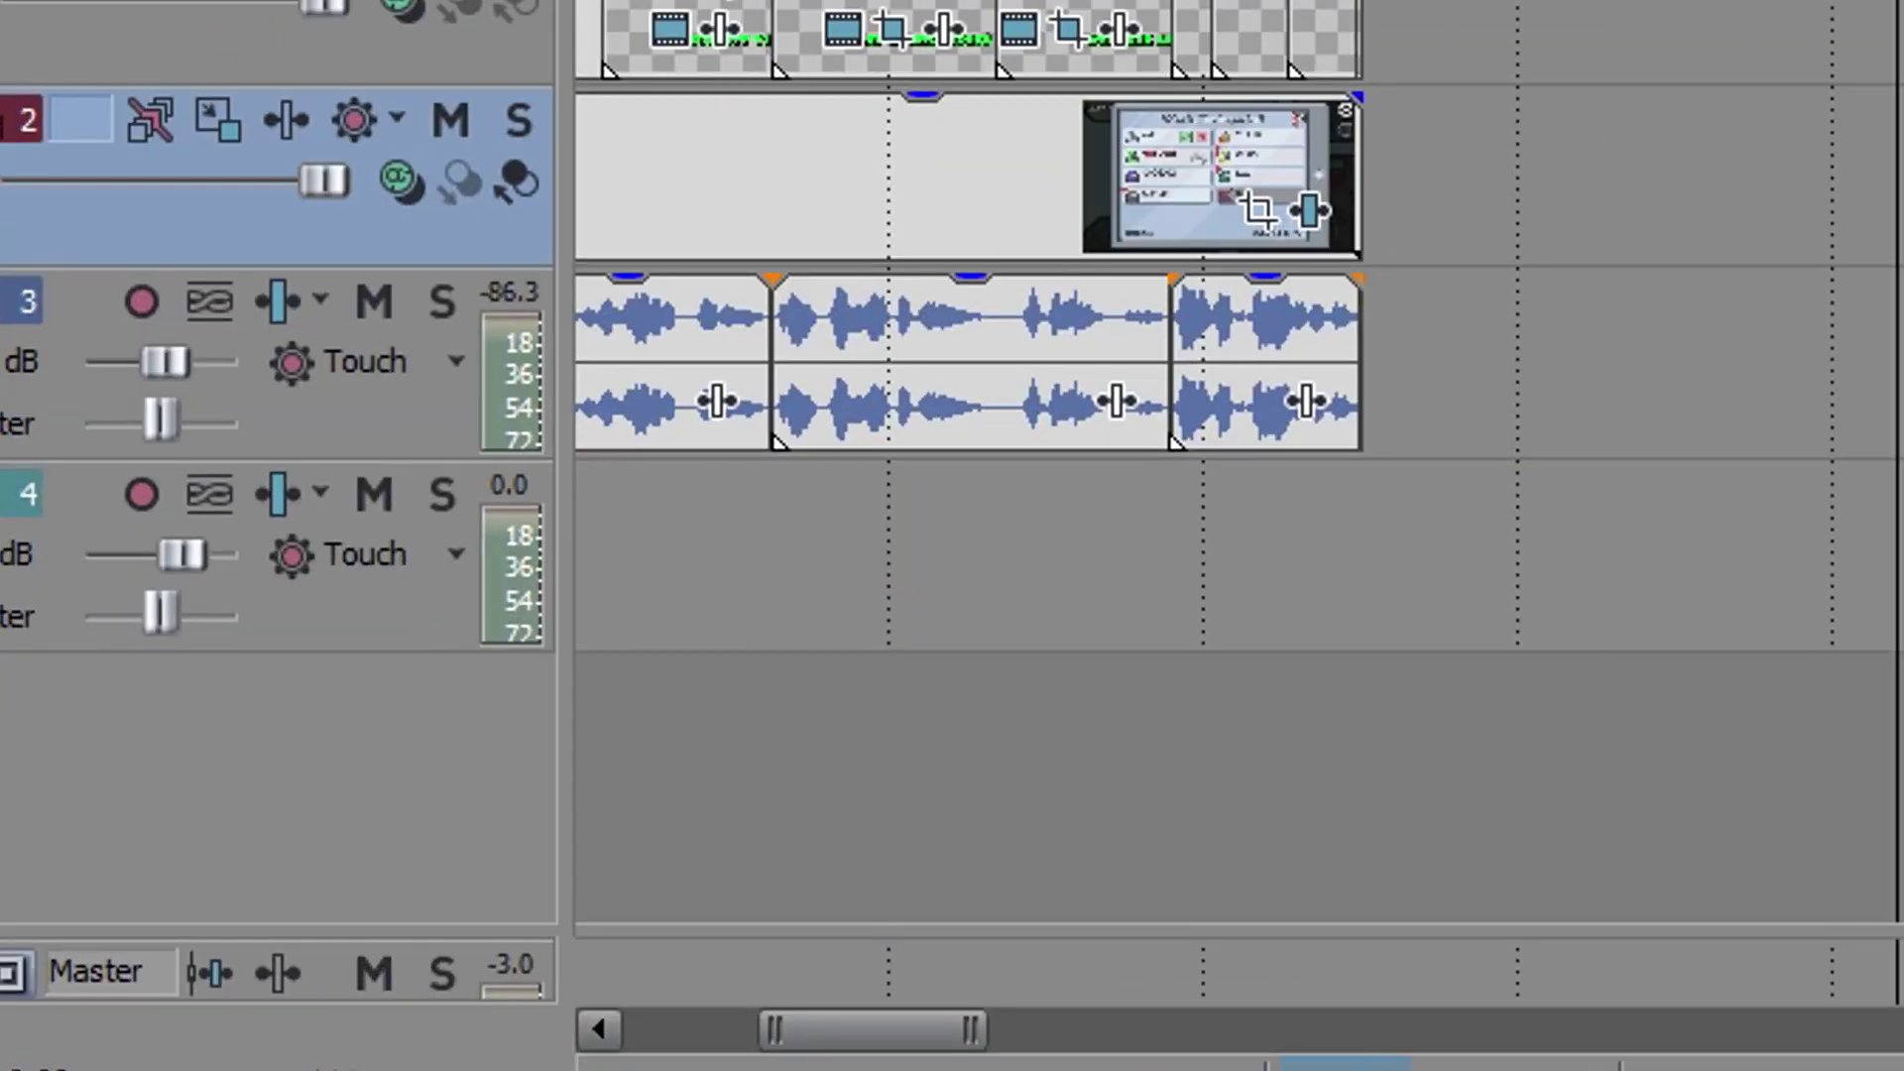
Insert a text event on the empty track at the playhead in Space Comics, size 10.
{"action": "right_click", "coordinate": [430, 712]}
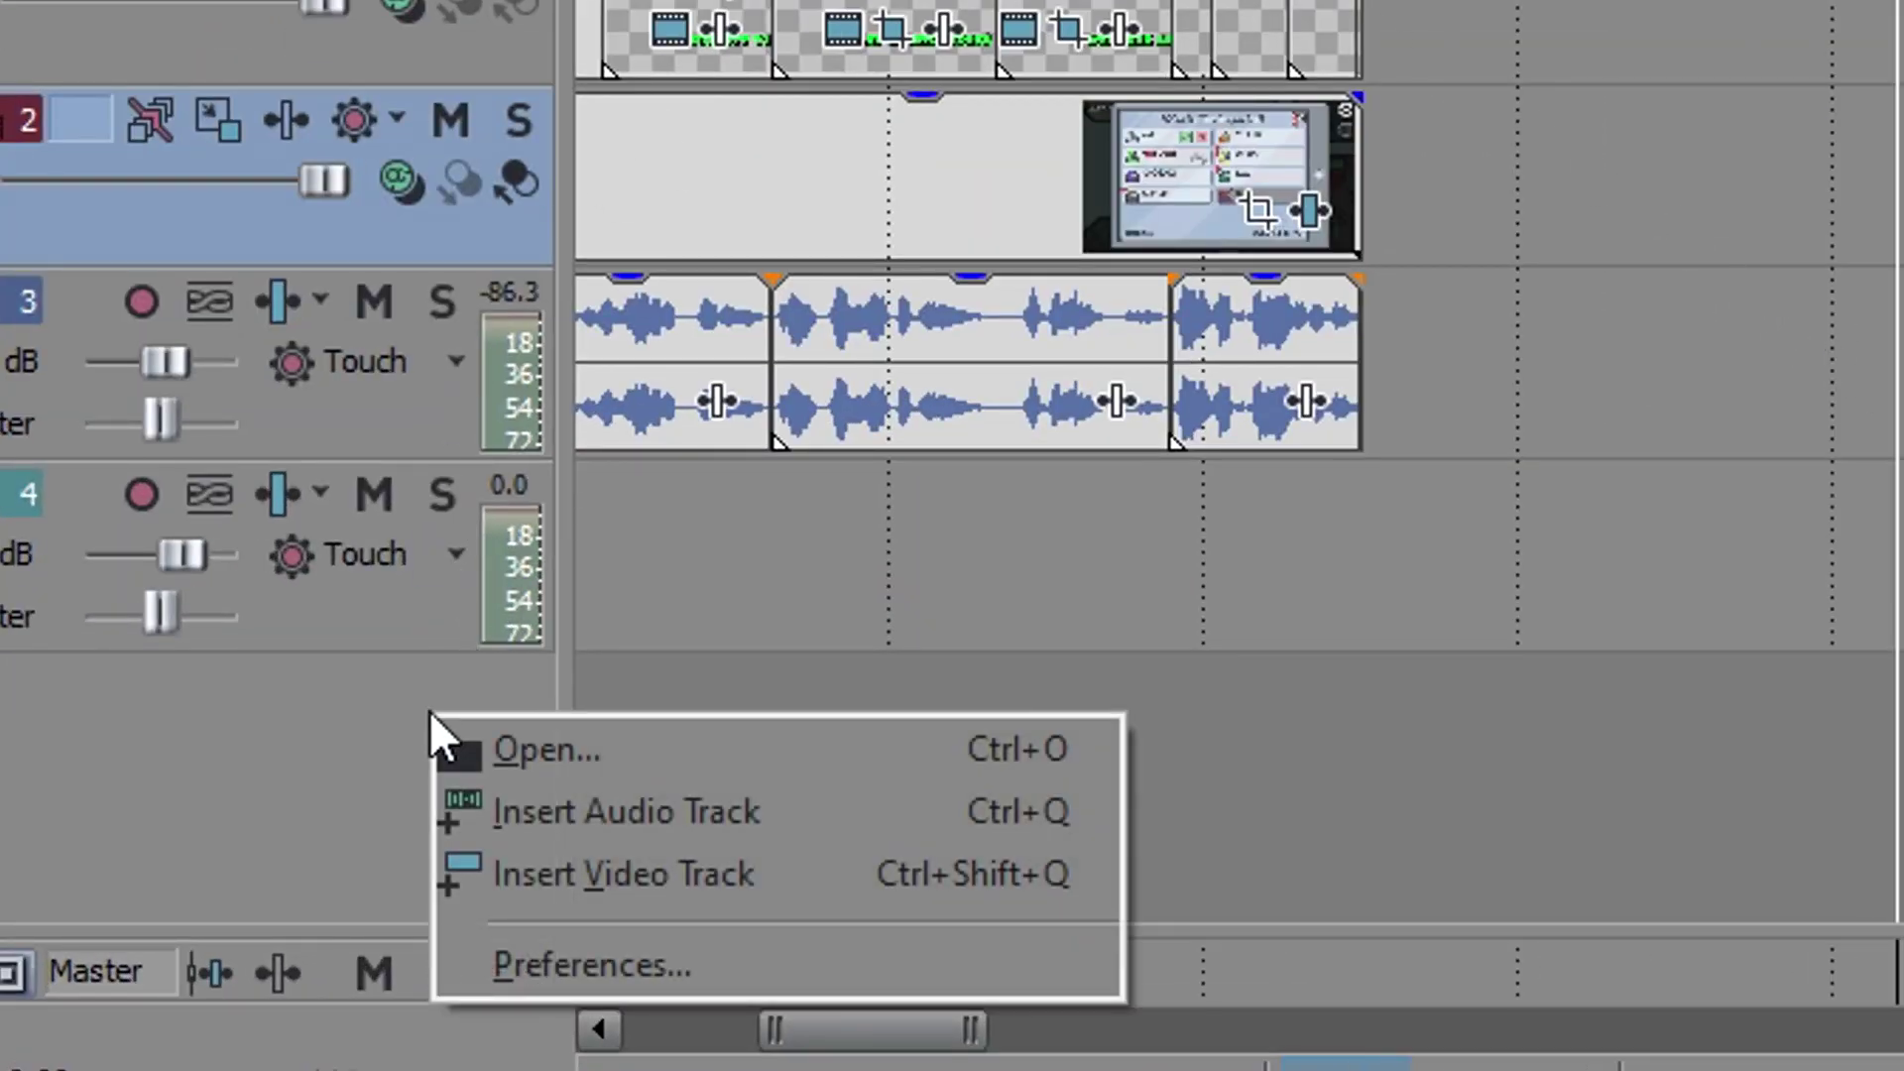
{"action": "left_click", "coordinate": [1903, 222]}
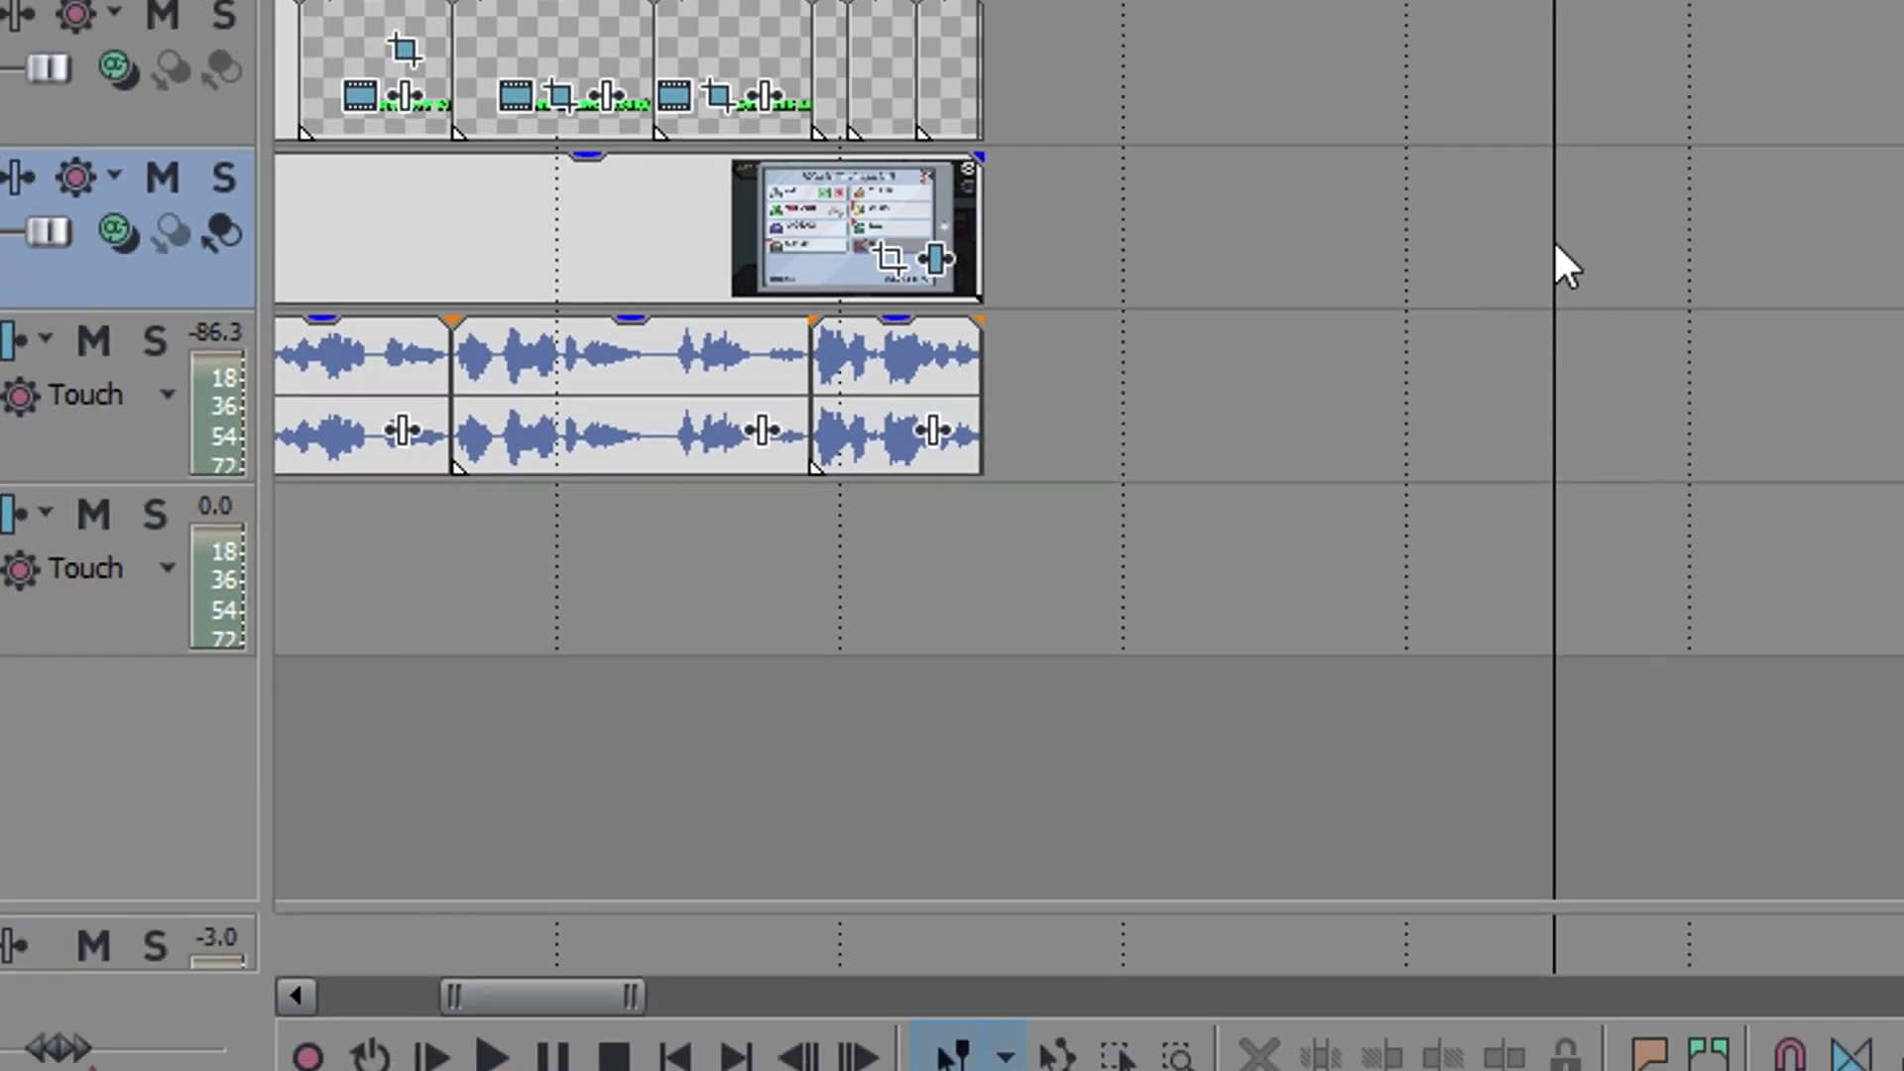
{"action": "right_click", "coordinate": [1903, 163]}
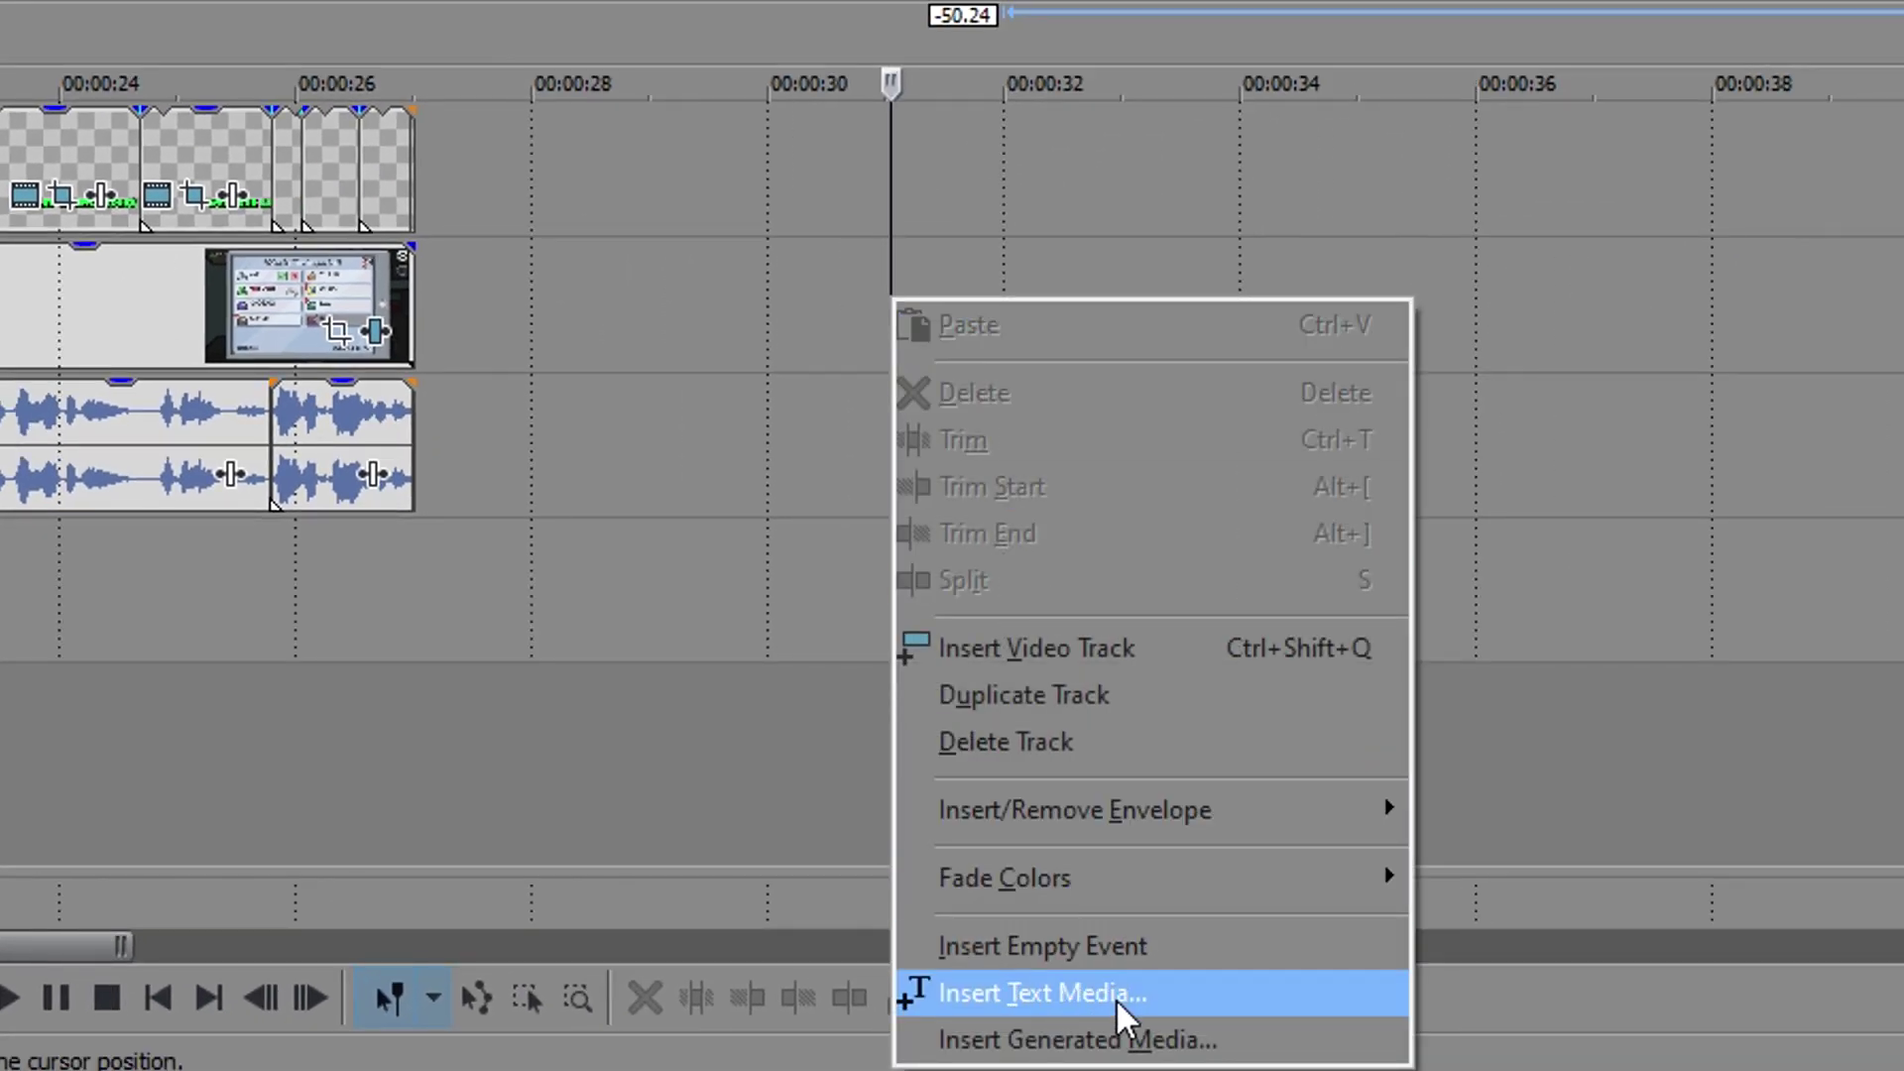
{"action": "left_click", "coordinate": [1116, 996]}
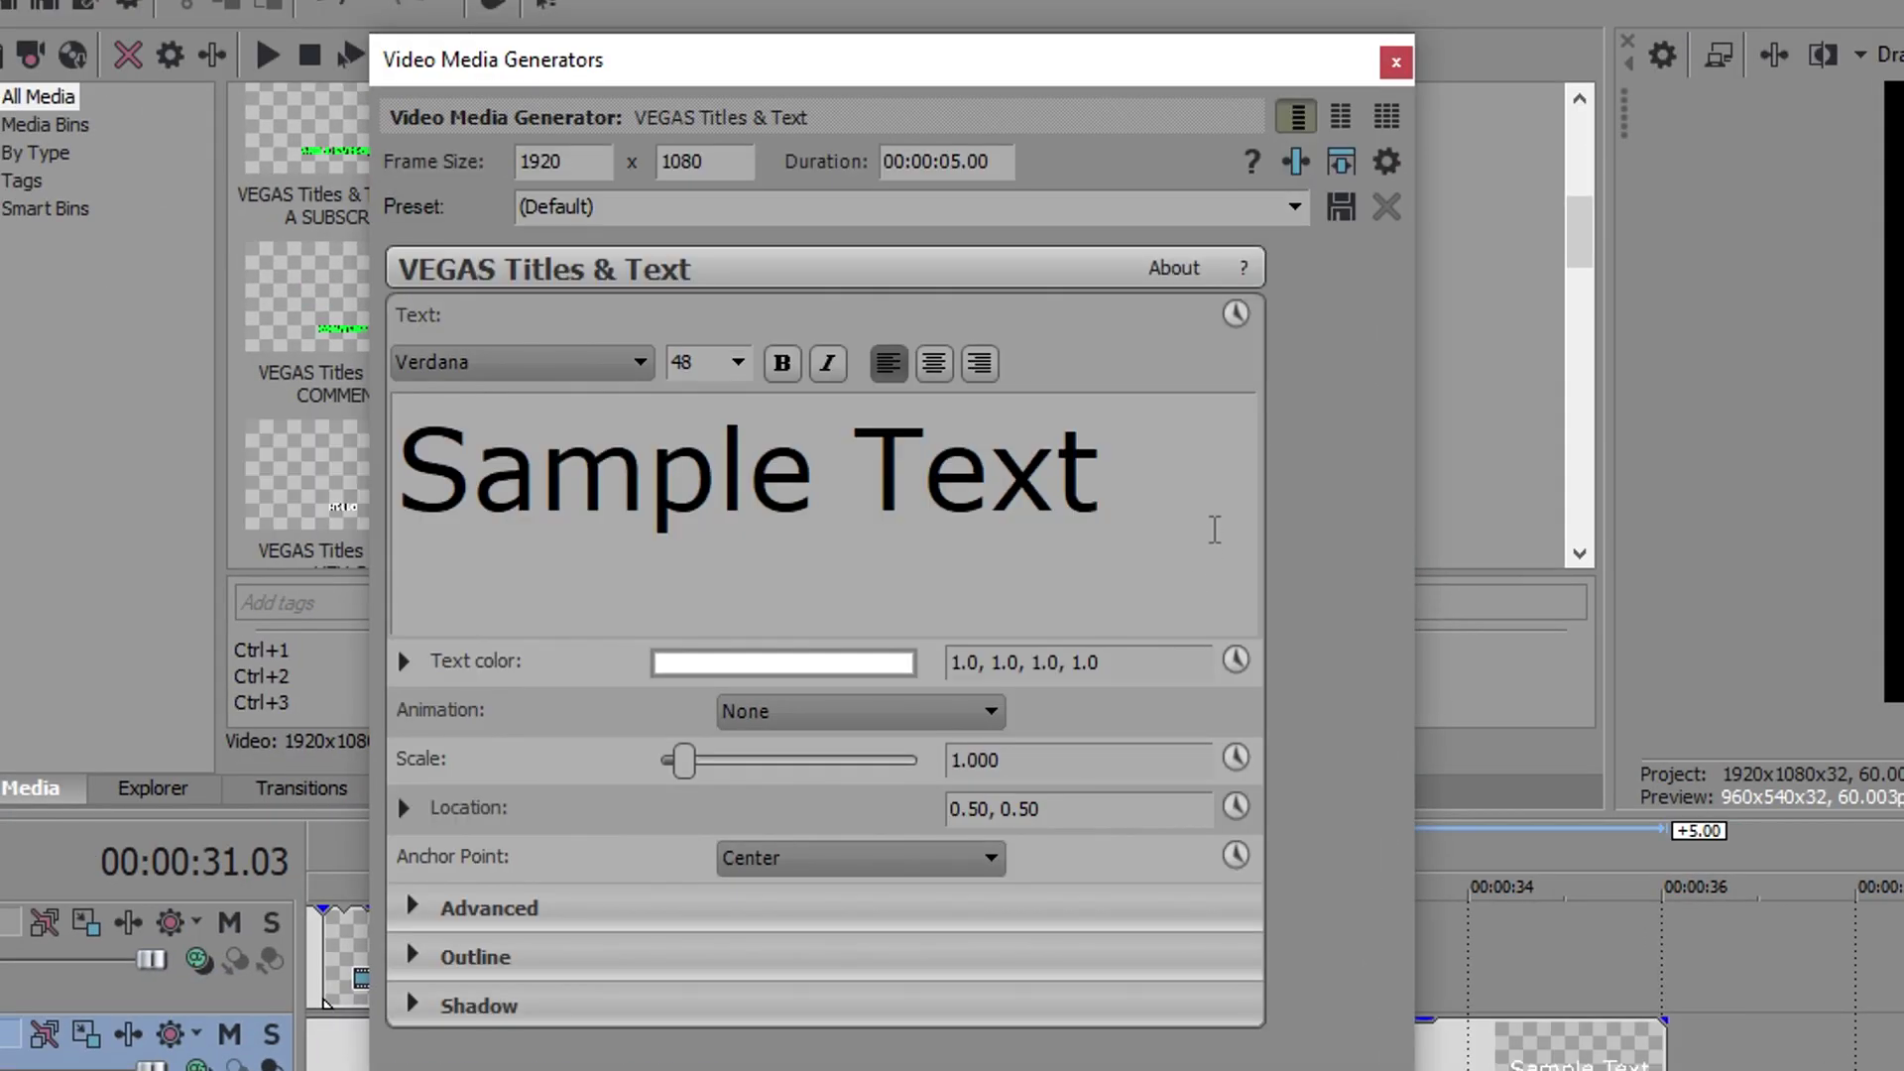
{"action": "left_click_drag", "start_coordinate": [1214, 529], "coordinate": [339, 449]}
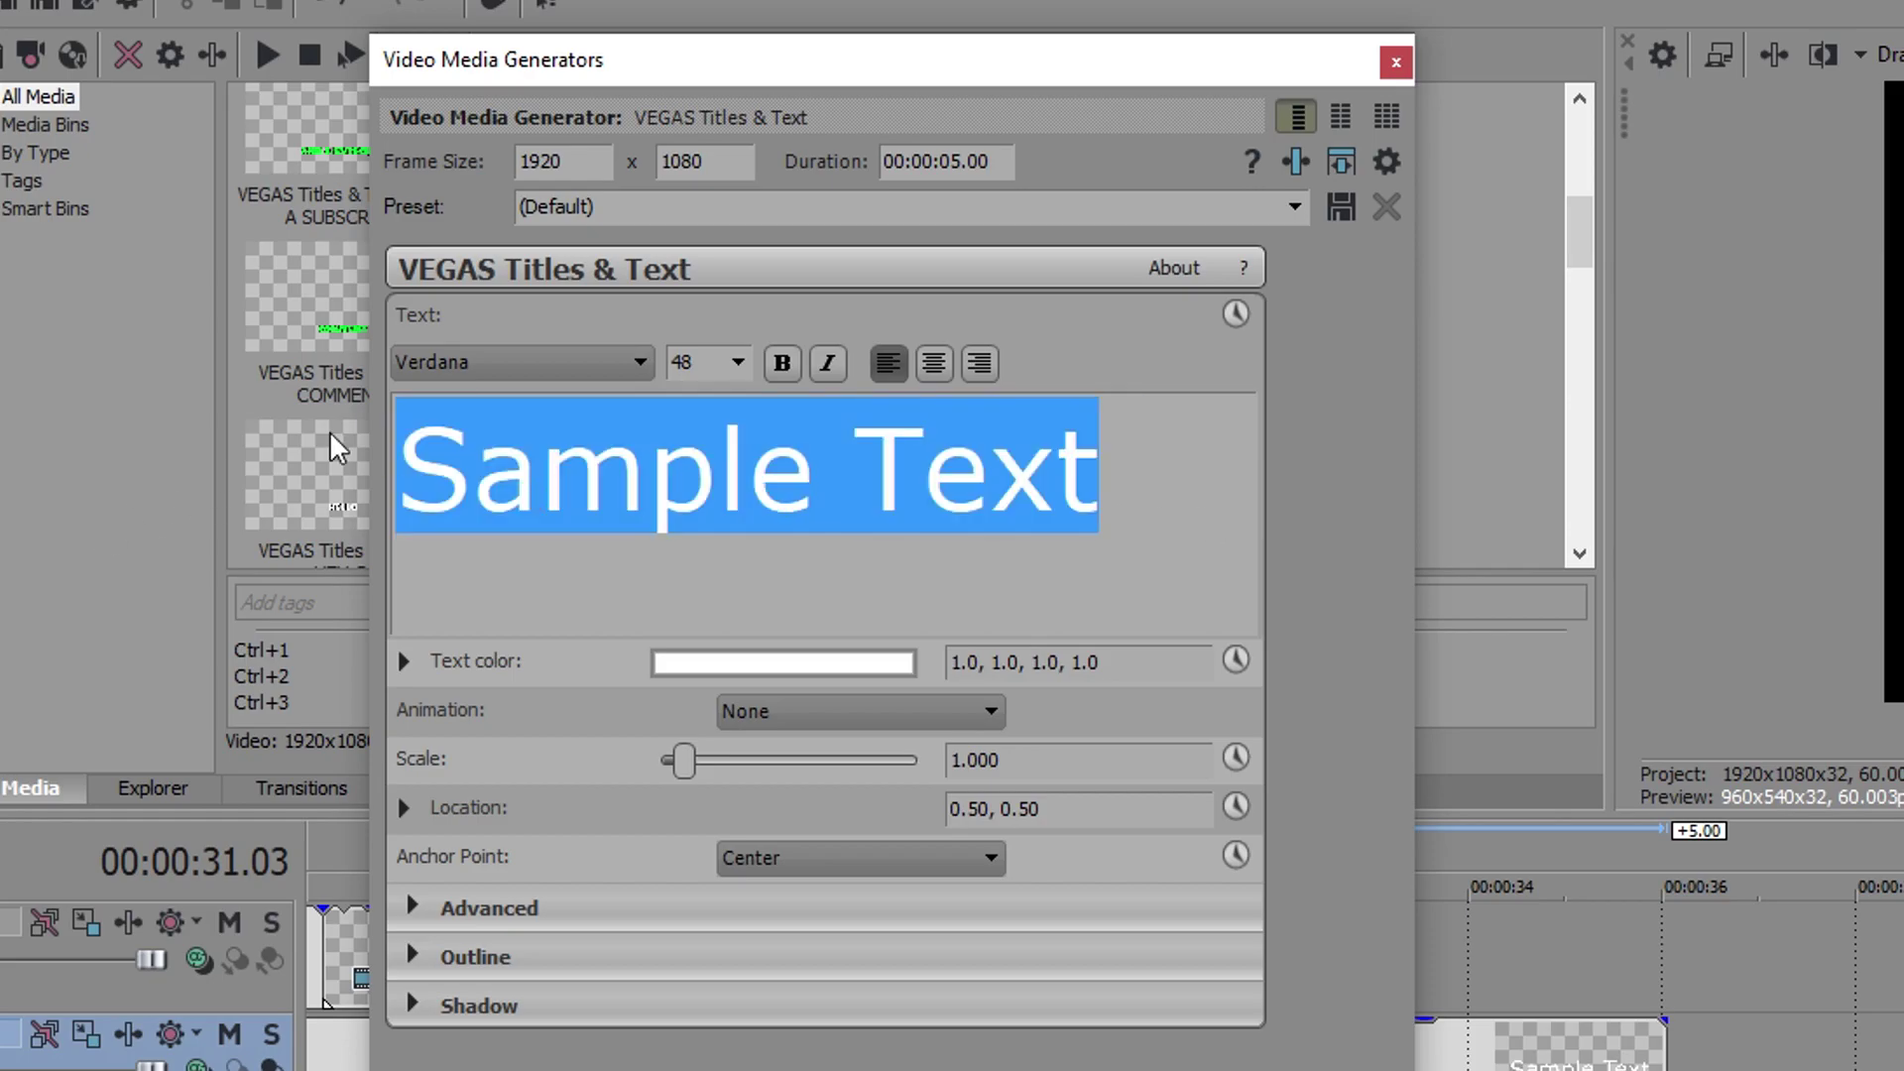
{"action": "left_click", "coordinate": [565, 372]}
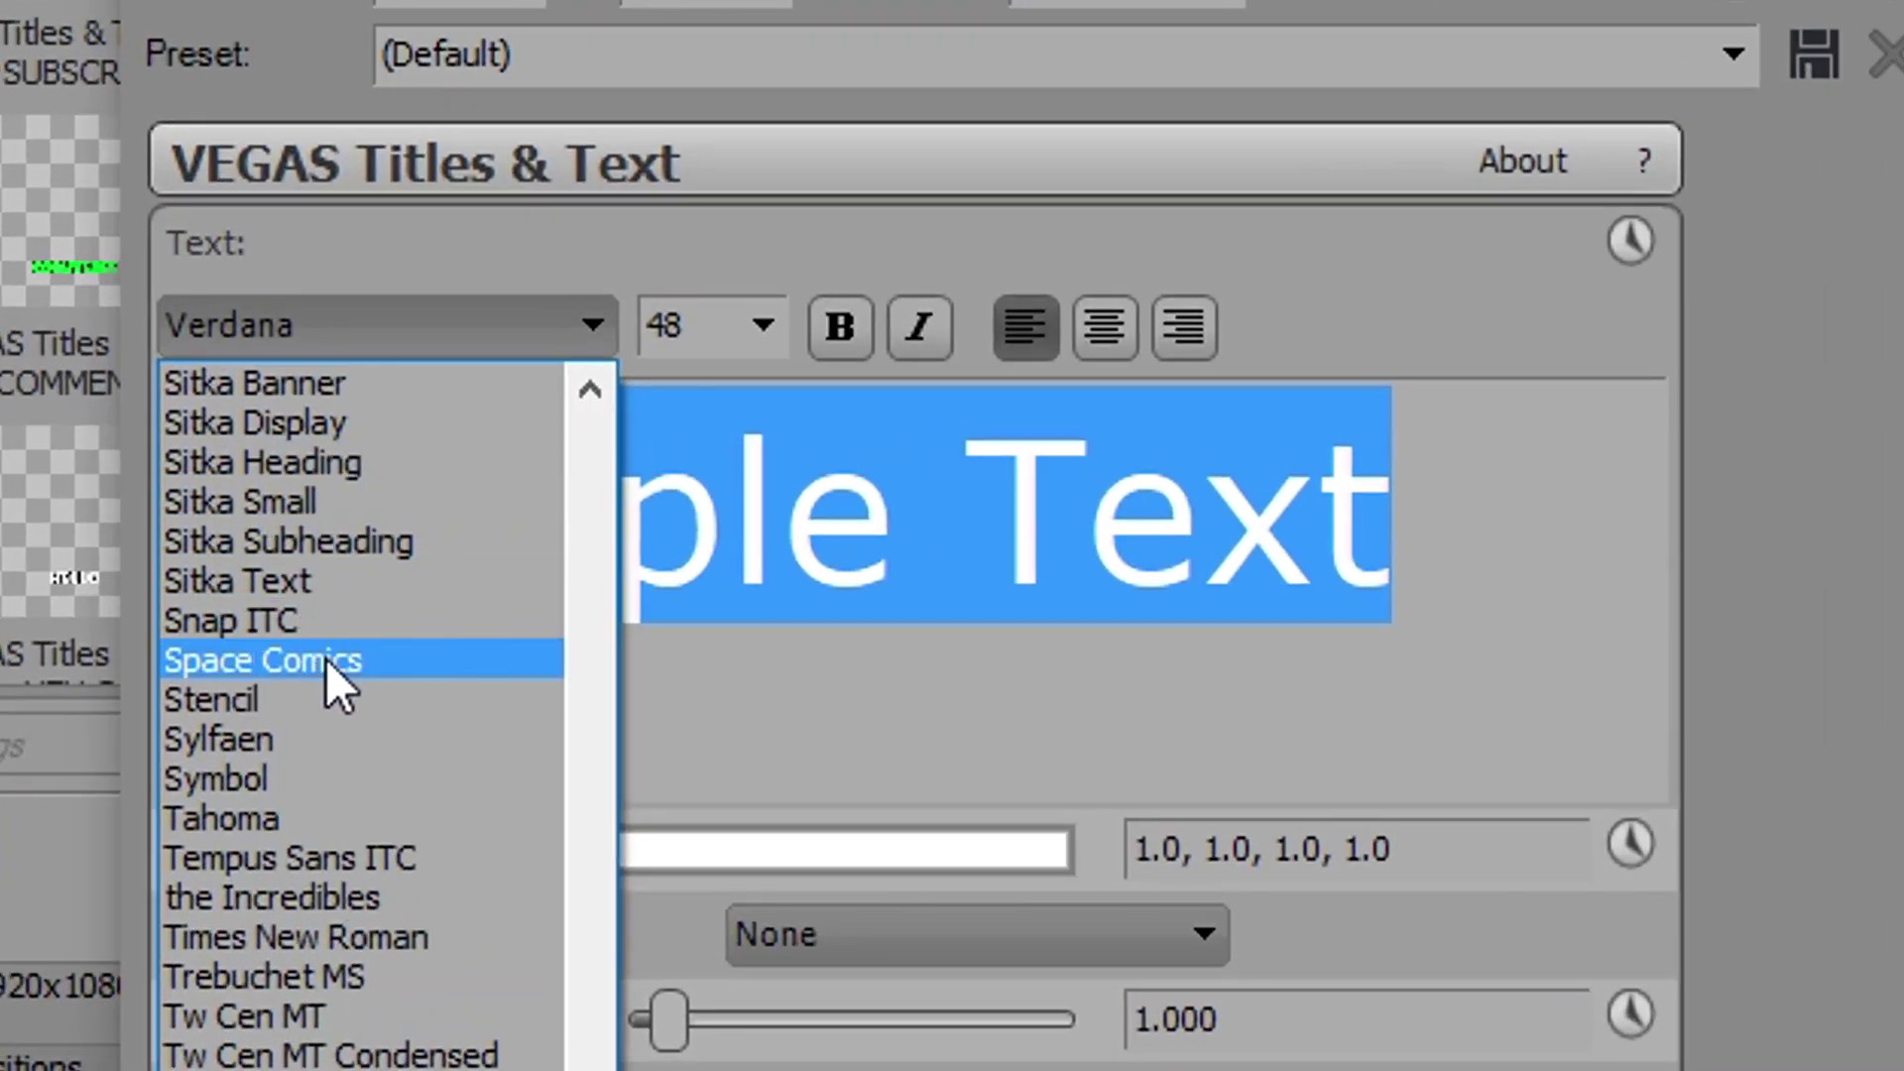
{"action": "left_click", "coordinate": [324, 660]}
{"action": "left_click", "coordinate": [762, 325]}
{"action": "left_click", "coordinate": [750, 413]}
Replace the sample text with HELLO at location 0.50, 0.20, with a black outline of width 10.
{"action": "left_click_drag", "start_coordinate": [751, 471], "coordinate": [166, 456]}
{"action": "type", "text": "HELLO"}
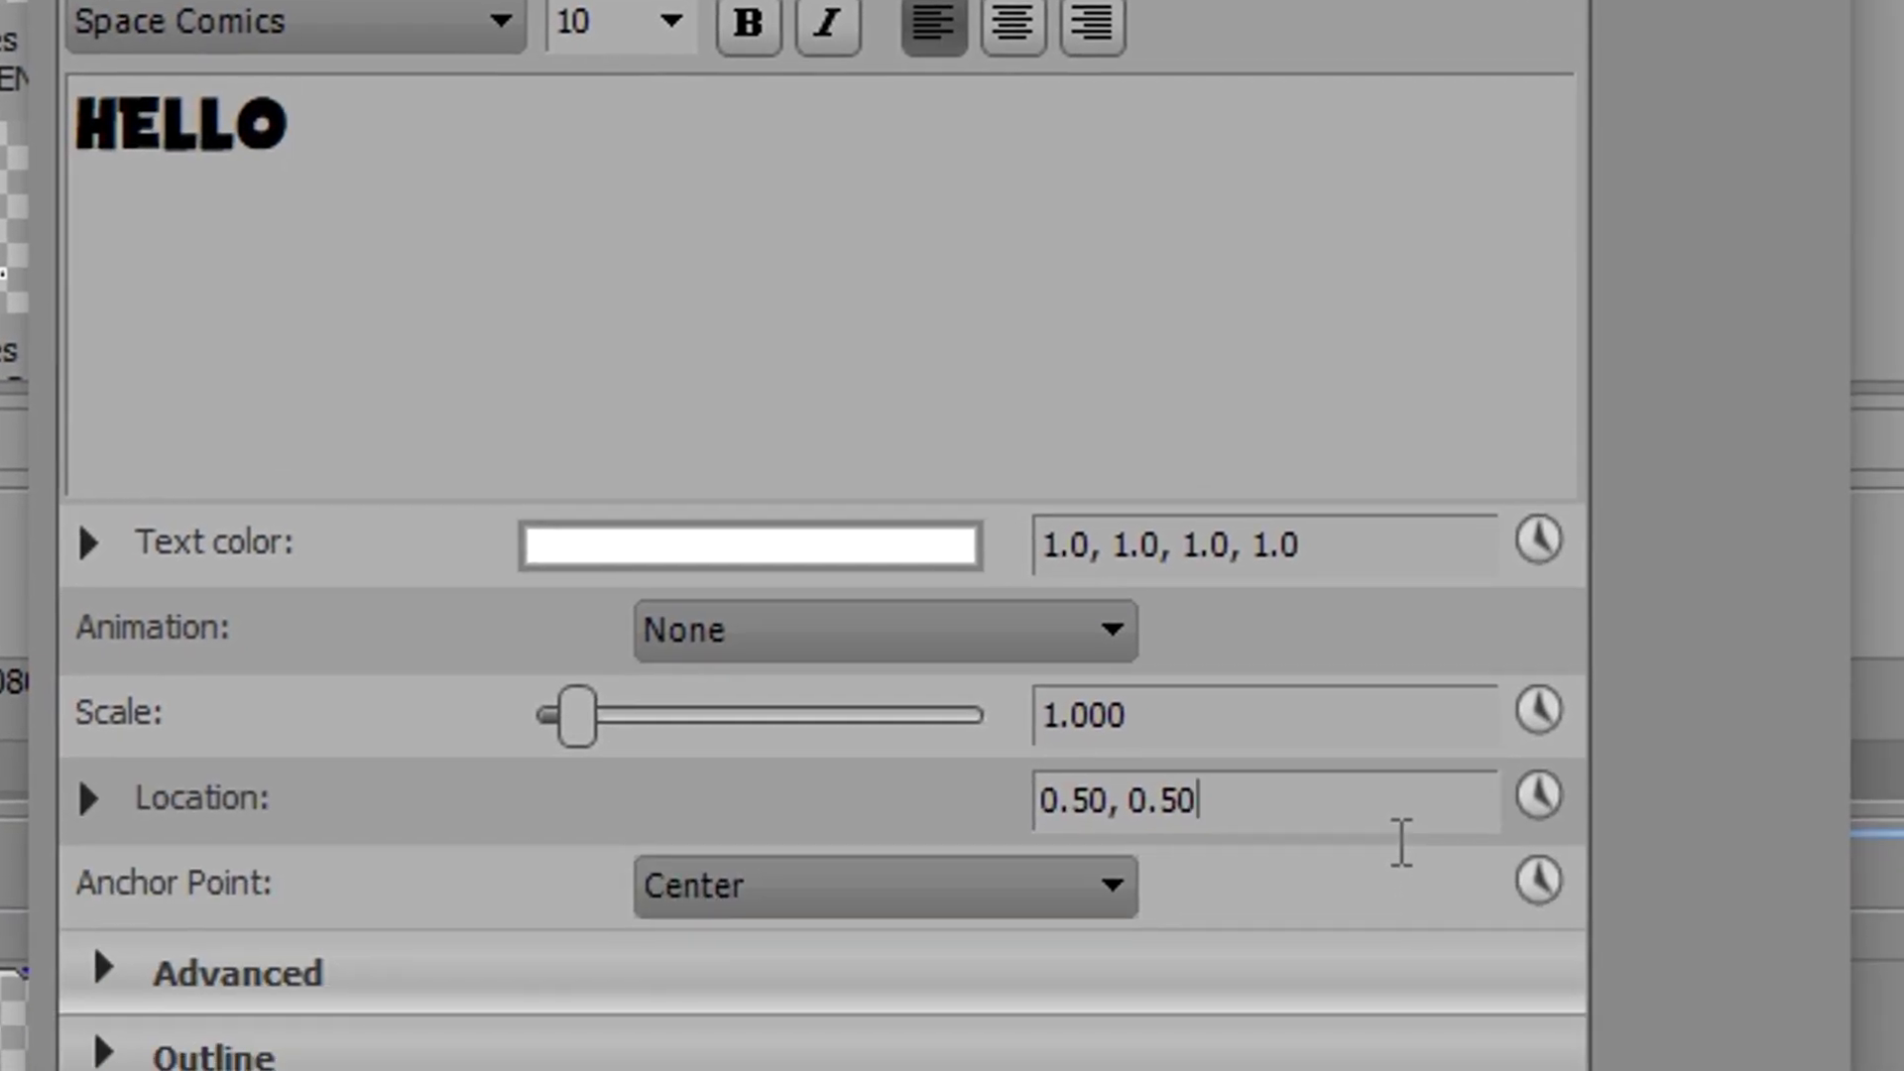
{"action": "key", "text": "Return"}
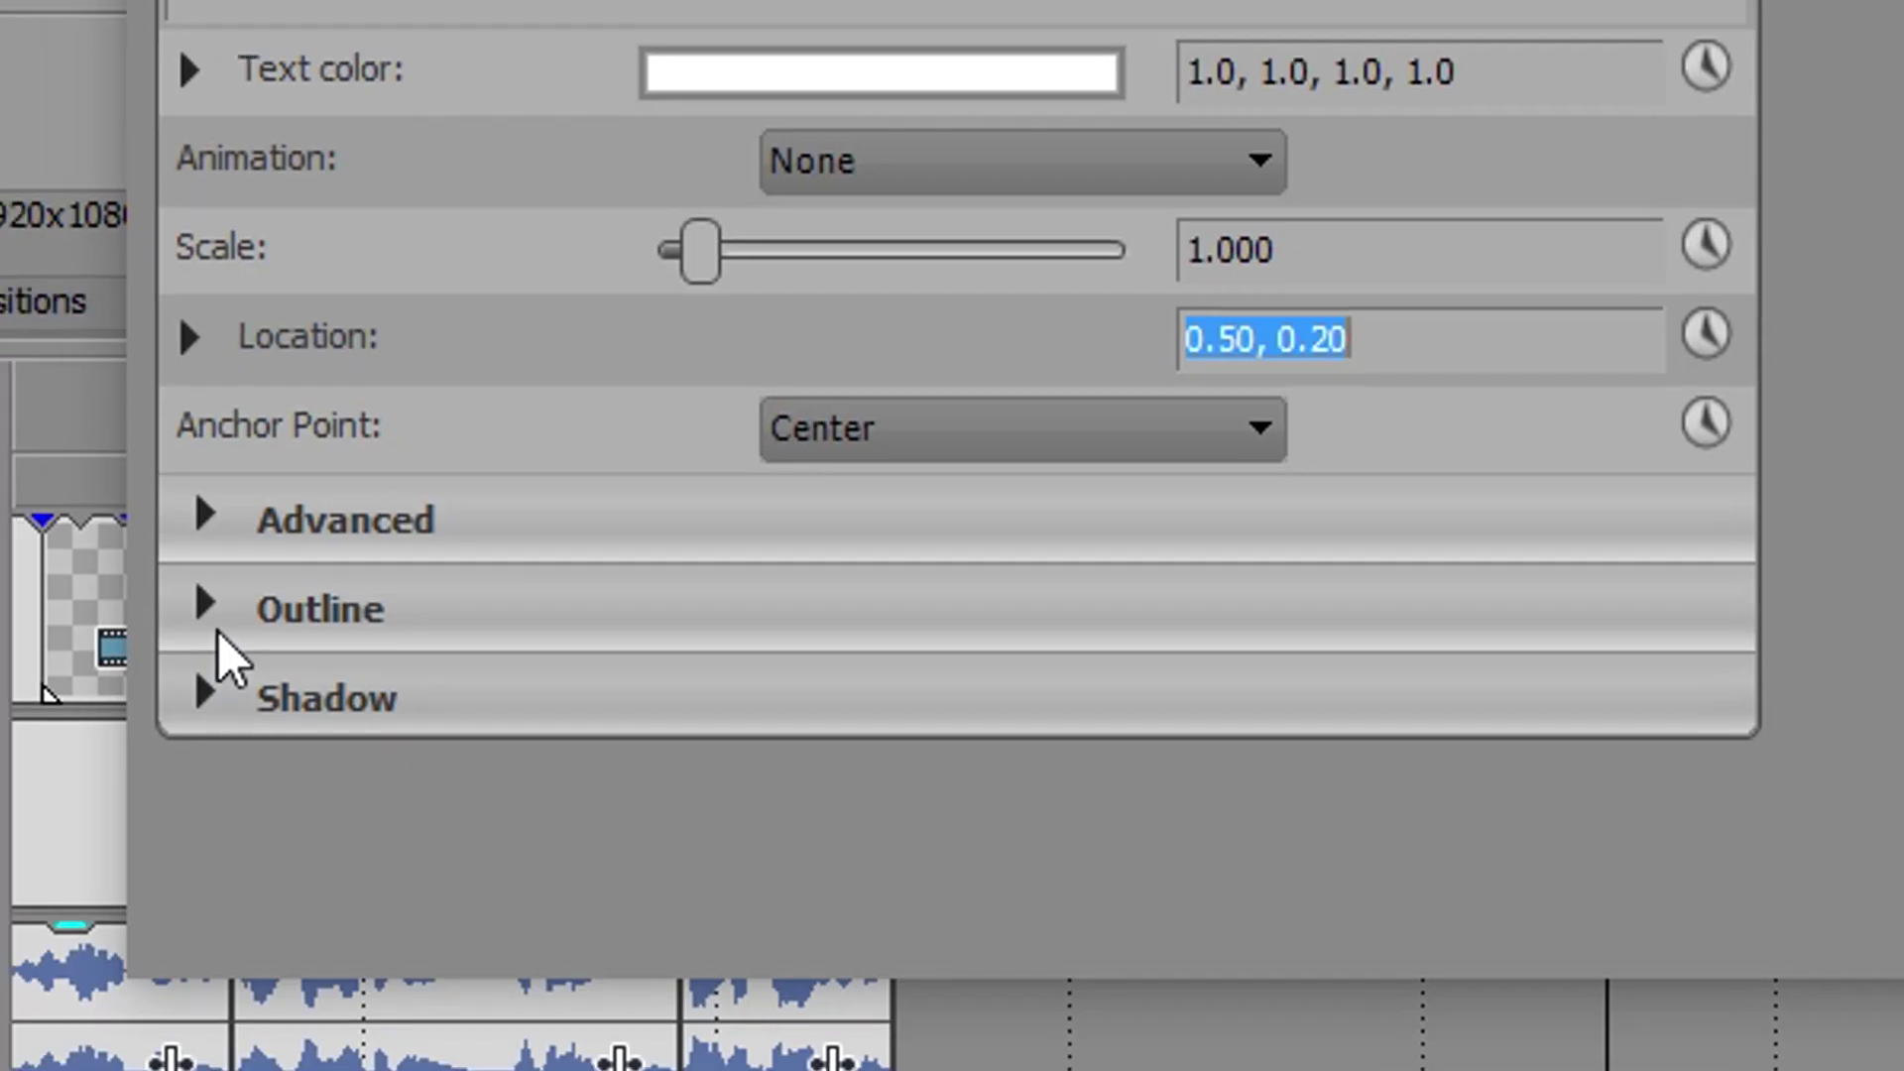
{"action": "left_click", "coordinate": [210, 614]}
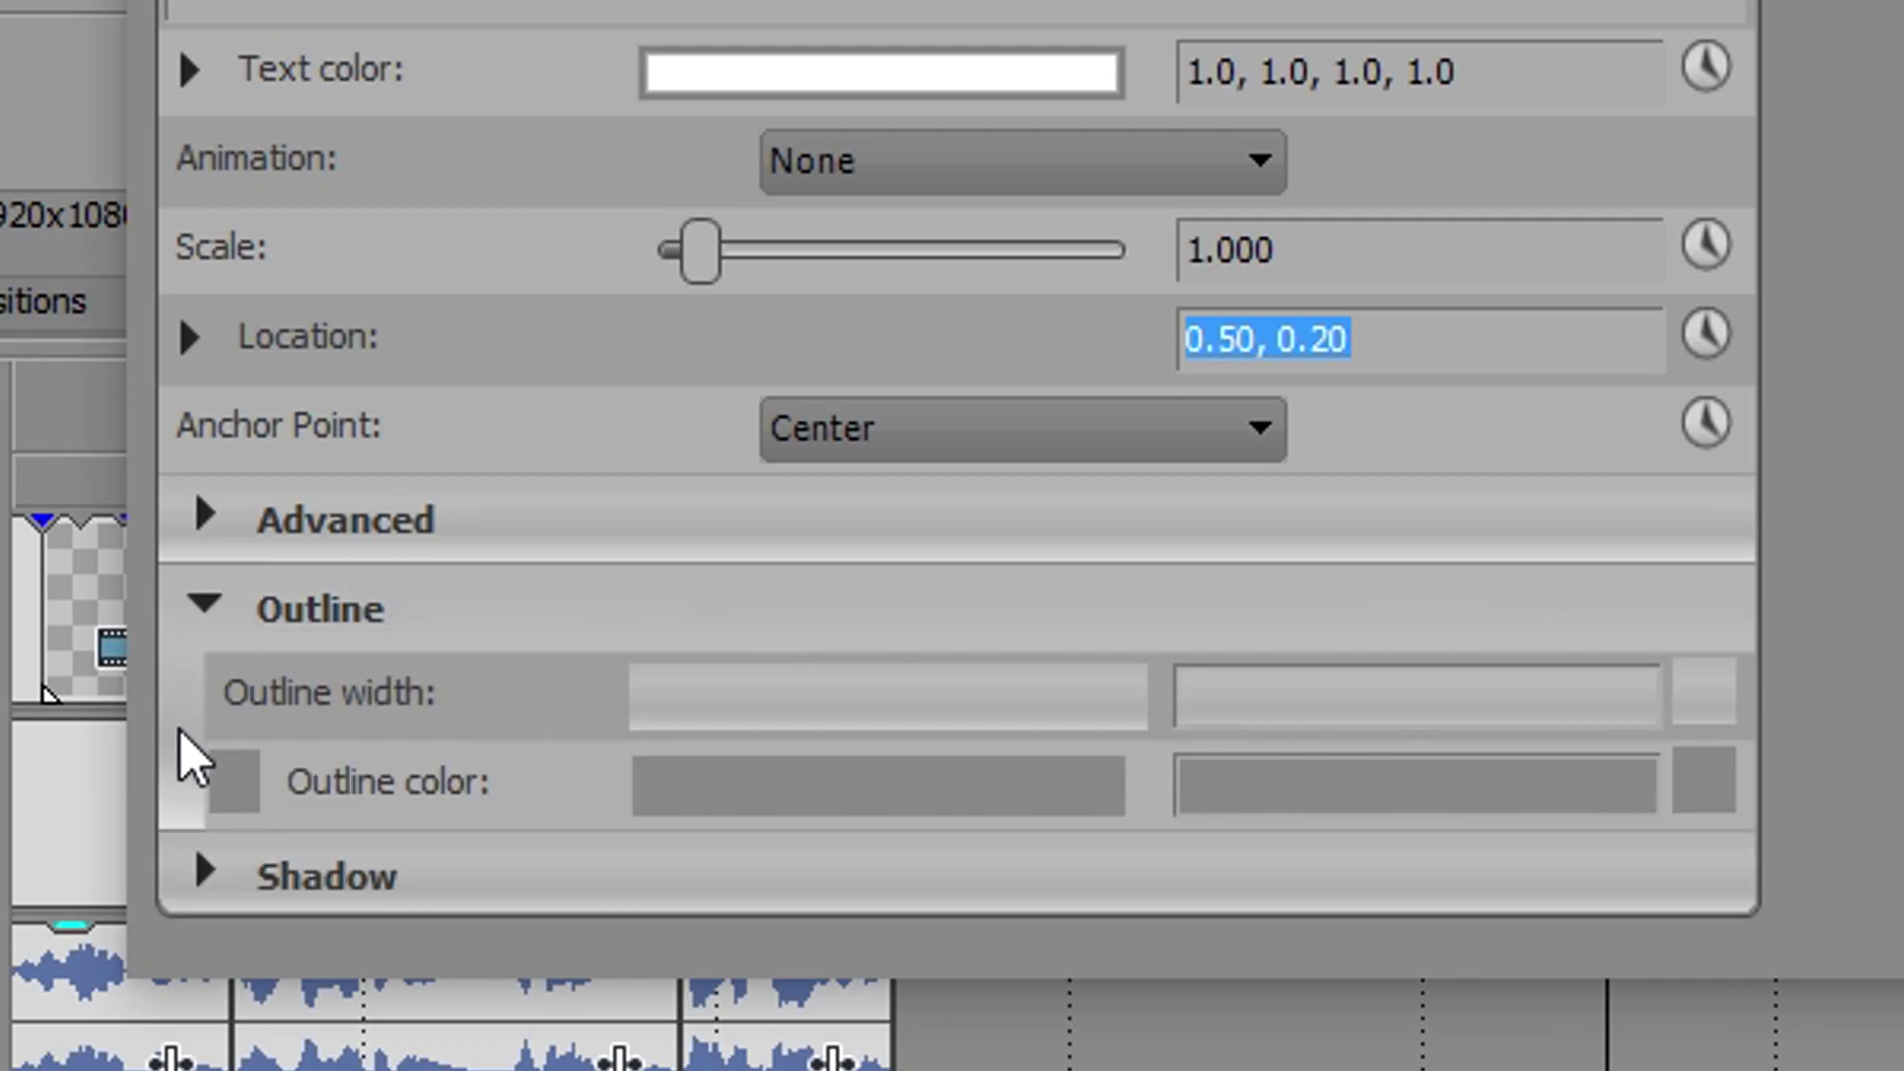
{"action": "left_click", "coordinate": [1543, 829]}
{"action": "type", "text": "0.0, 0.0, 0.0, 1.0"}
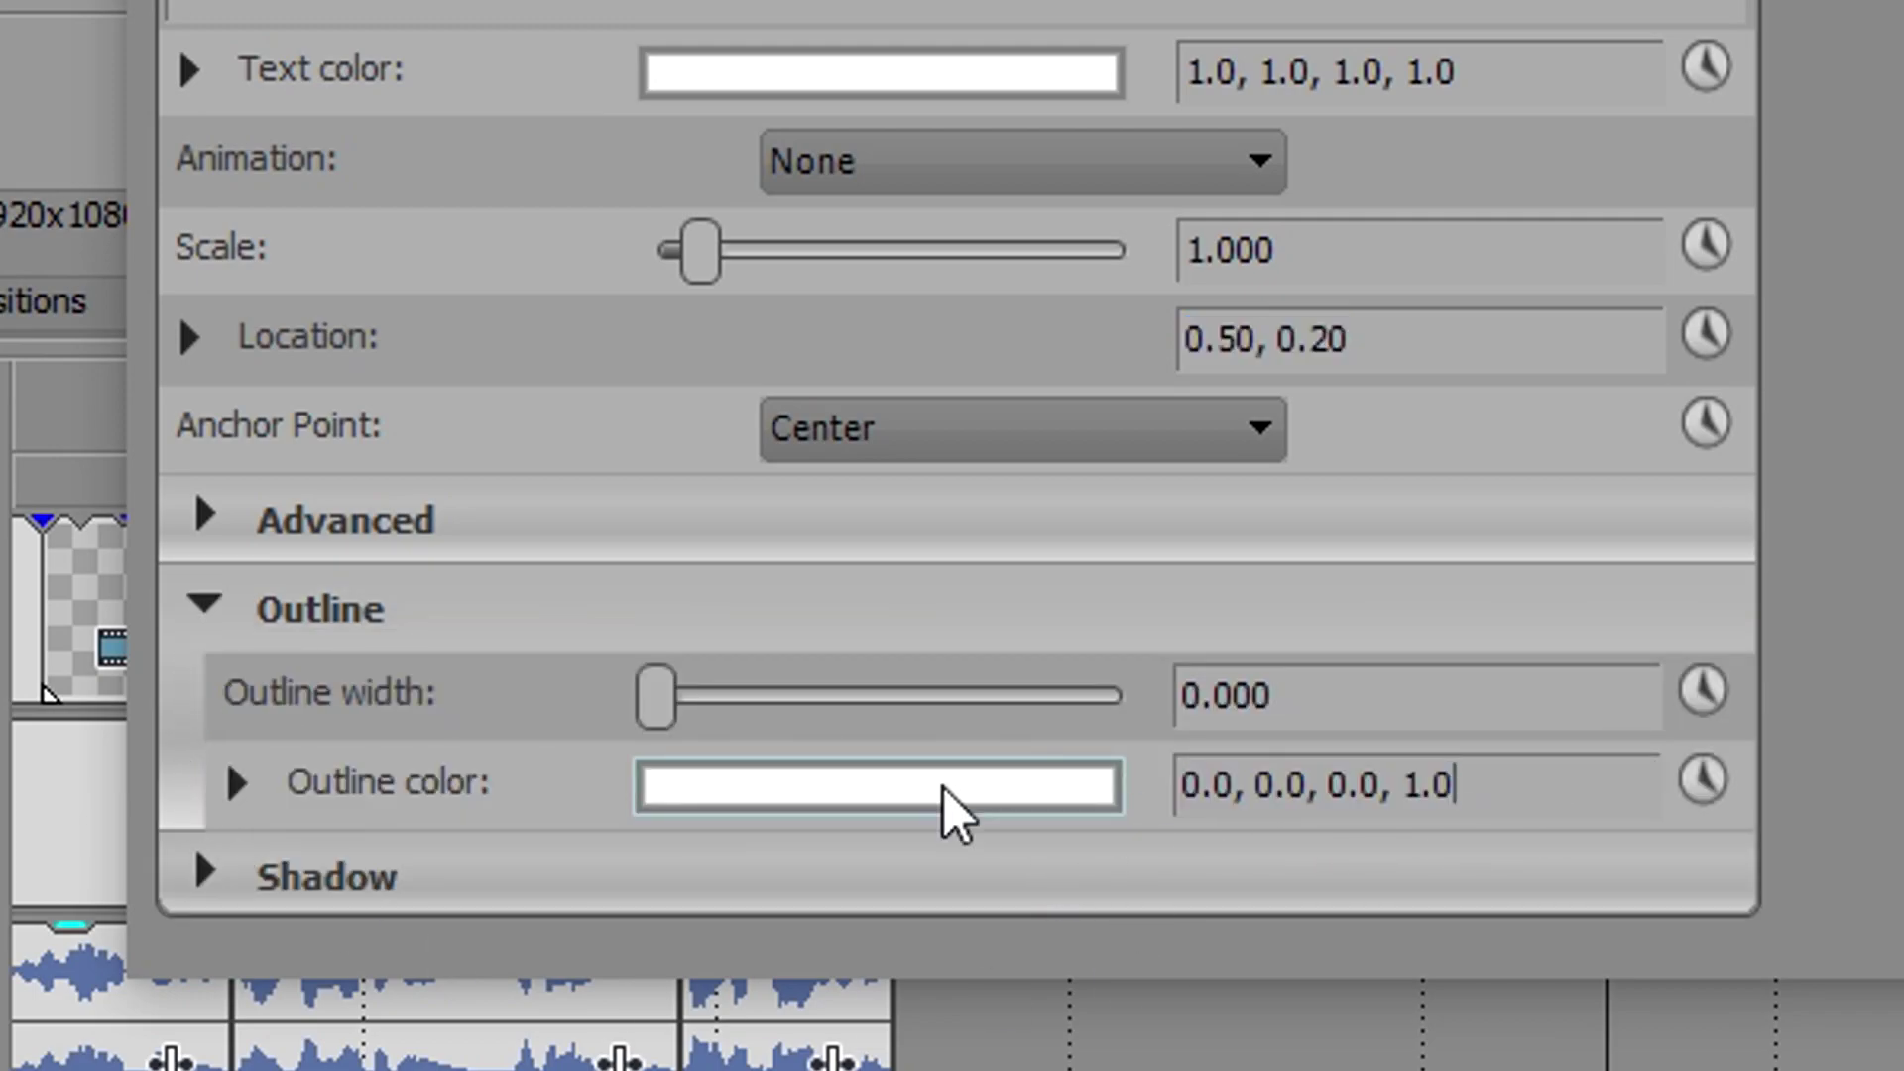
{"action": "left_click", "coordinate": [1424, 724]}
{"action": "type", "text": "10"}
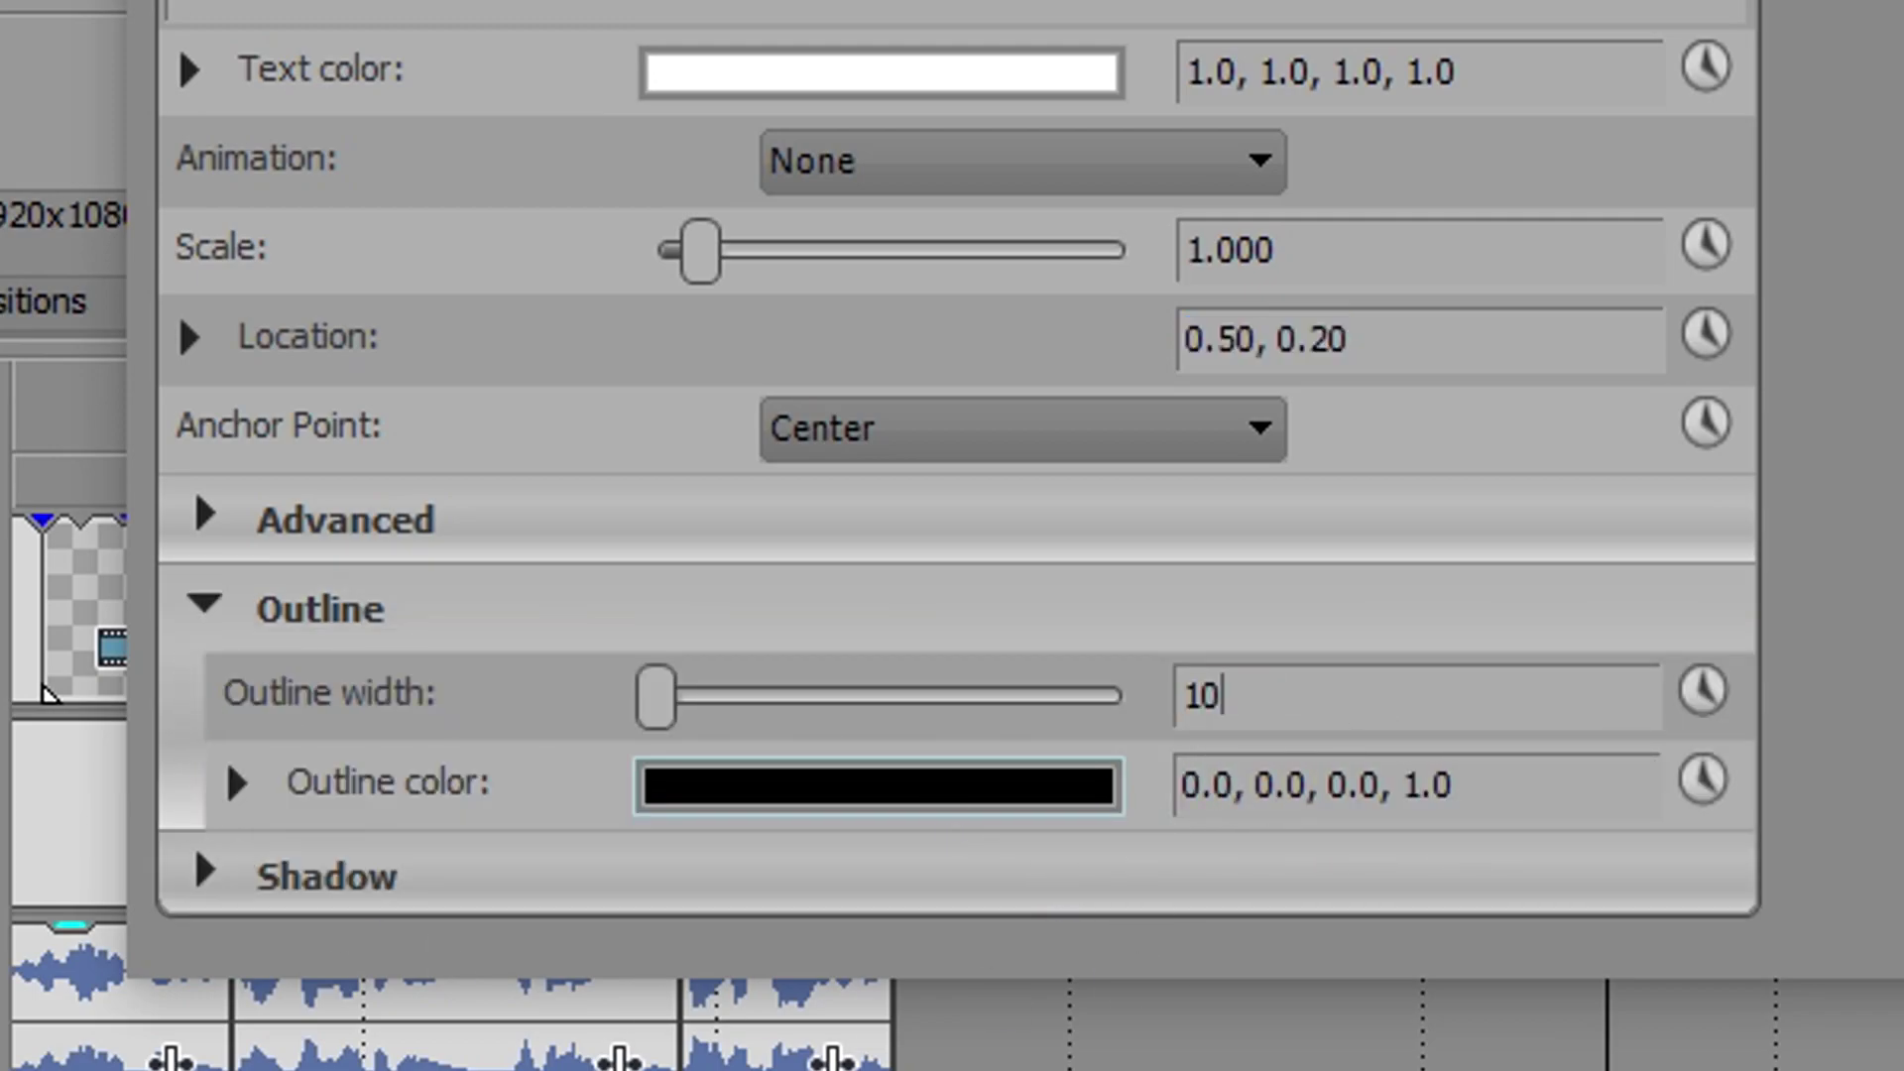
{"action": "key", "text": "Return"}
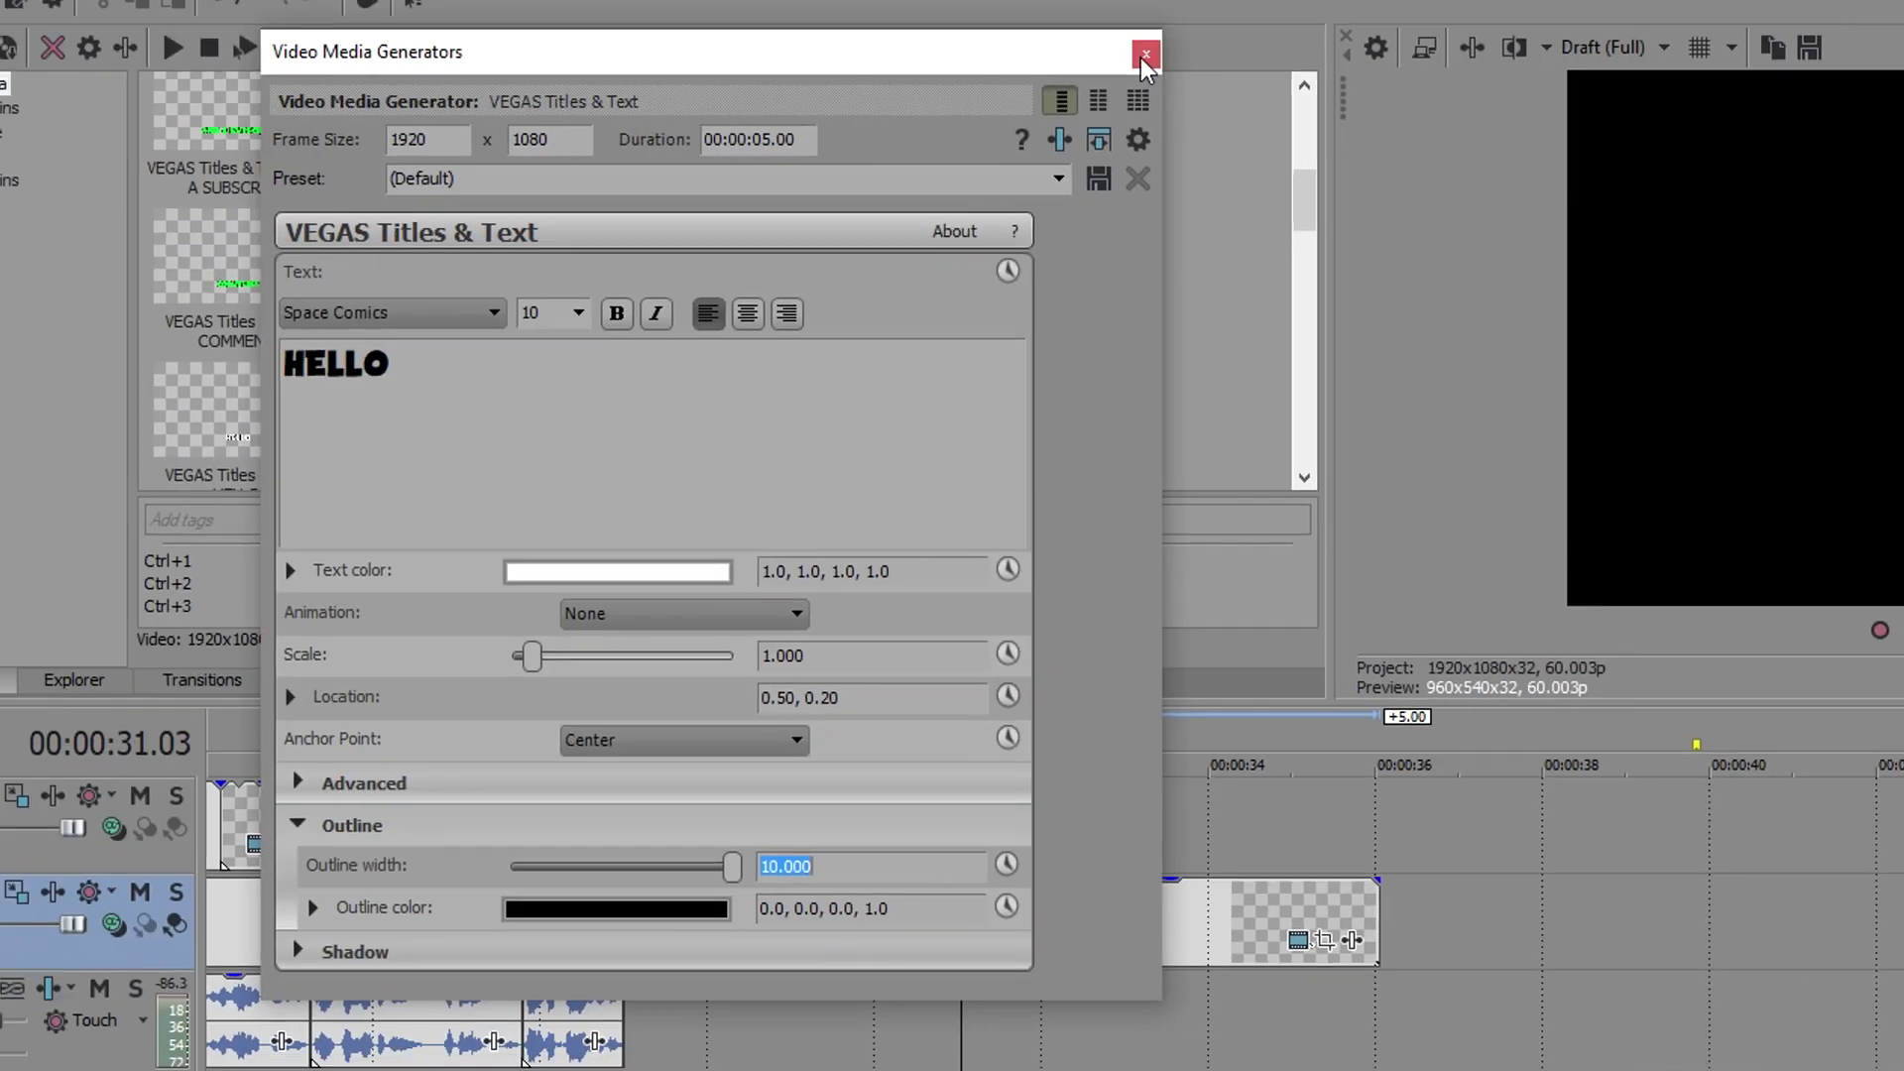
Close the text generator and open Pan/Crop for the HELLO event, scrubbing its timeline back to the start.
{"action": "left_click", "coordinate": [1144, 55]}
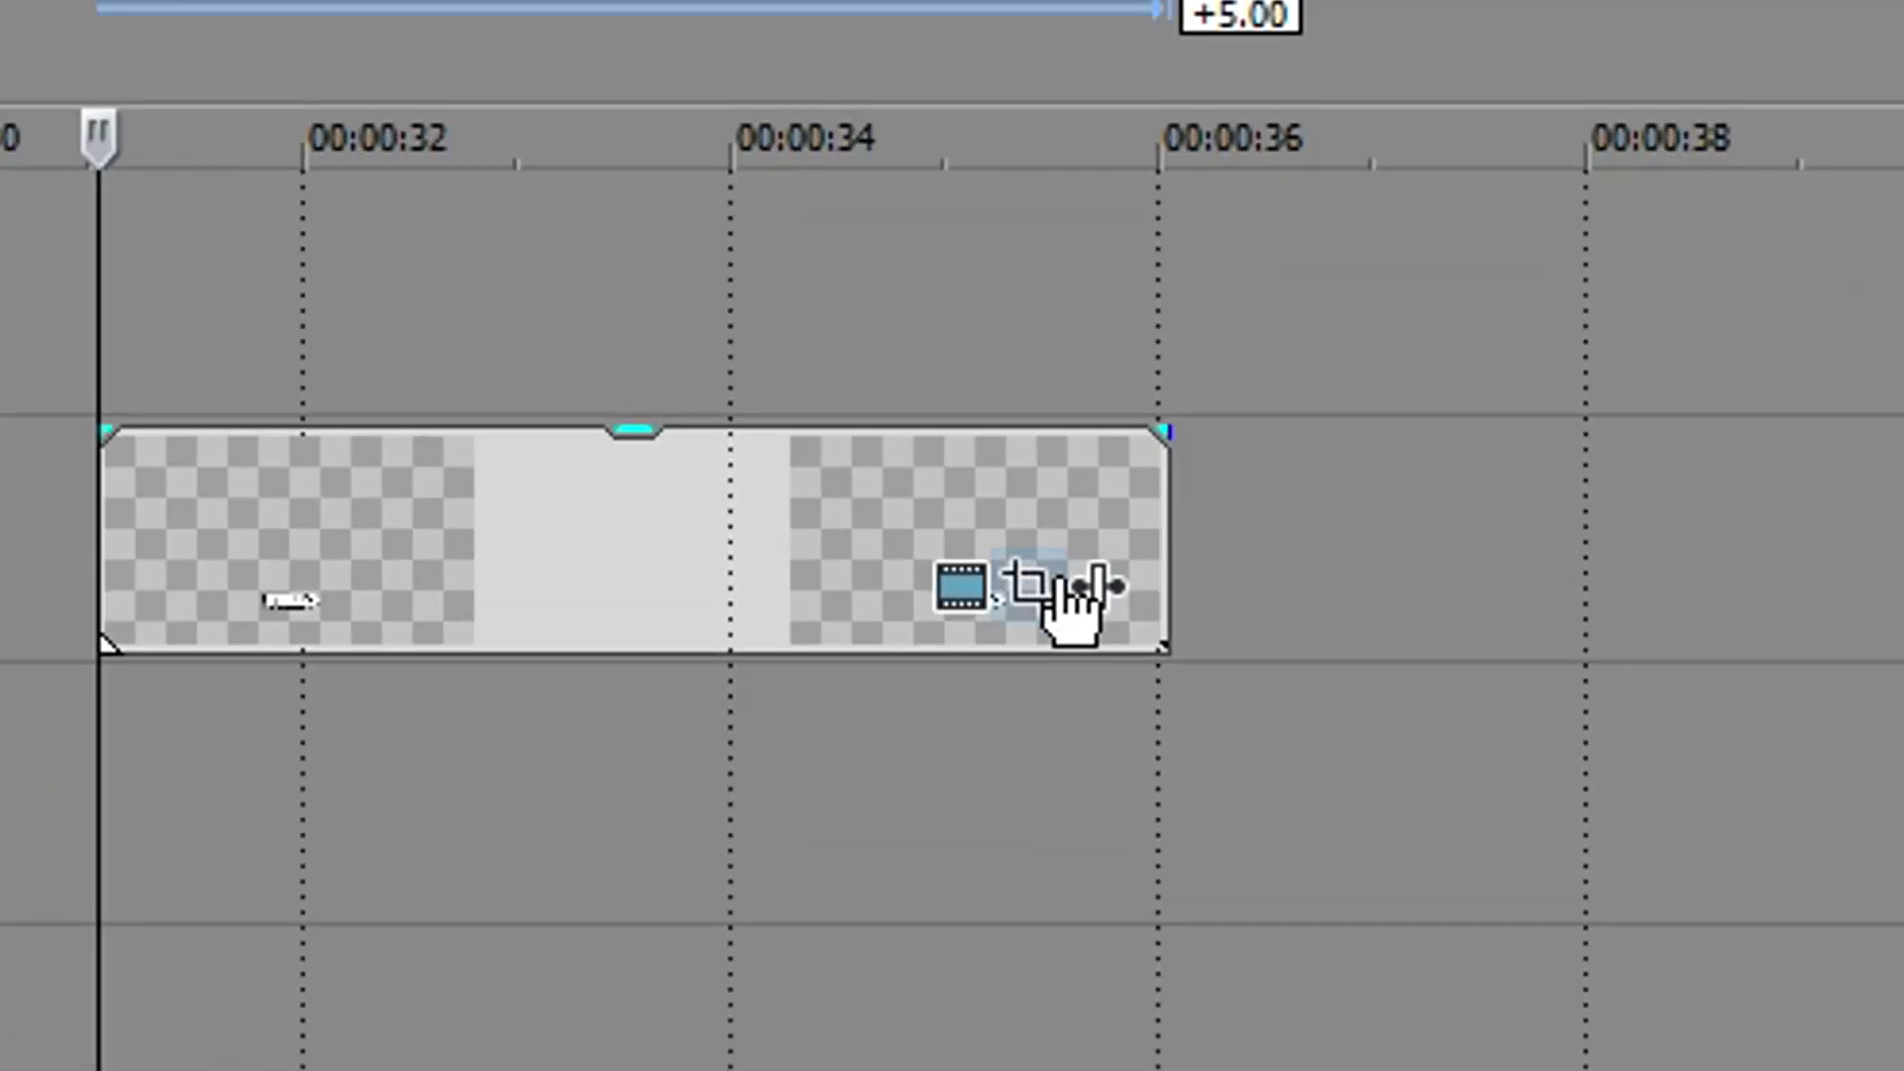
{"action": "left_click", "coordinate": [1059, 583]}
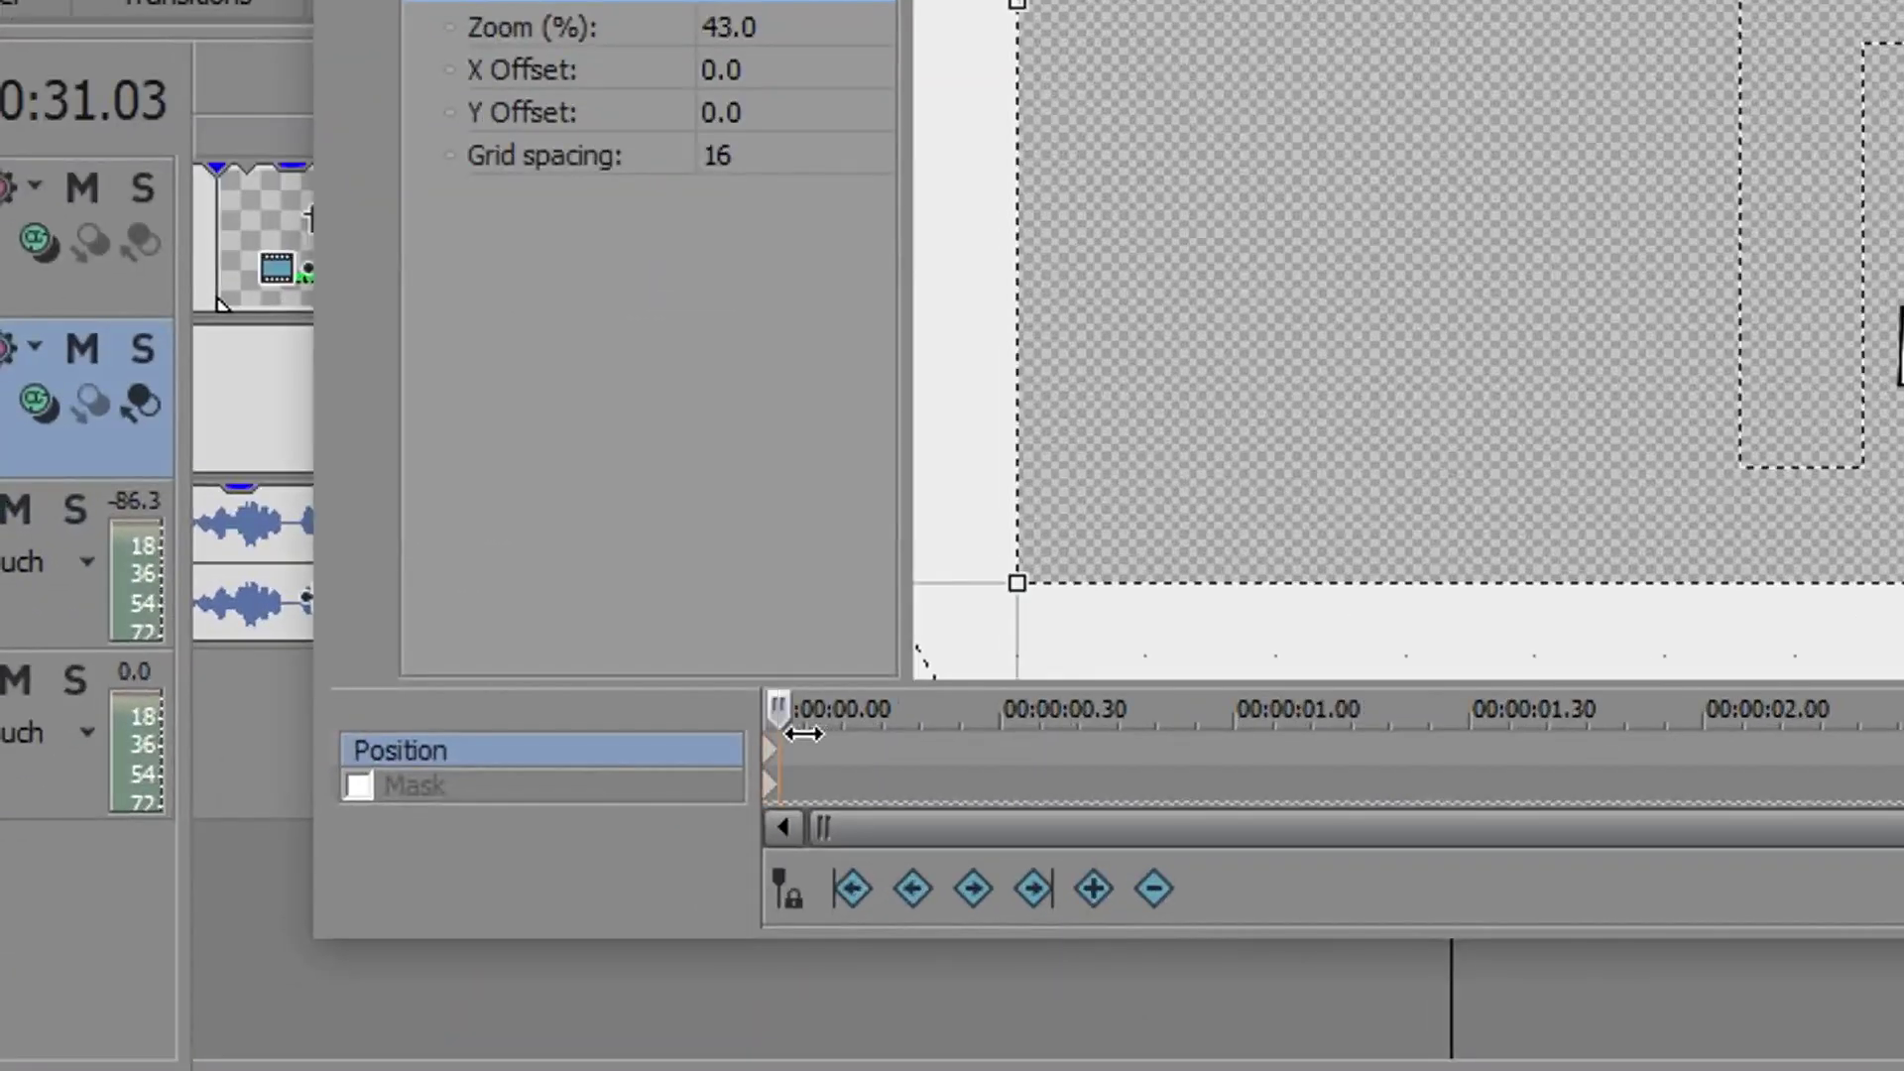
{"action": "left_click_drag", "start_coordinate": [374, 920], "coordinate": [623, 938]}
{"action": "left_click_drag", "start_coordinate": [1283, 765], "coordinate": [646, 723]}
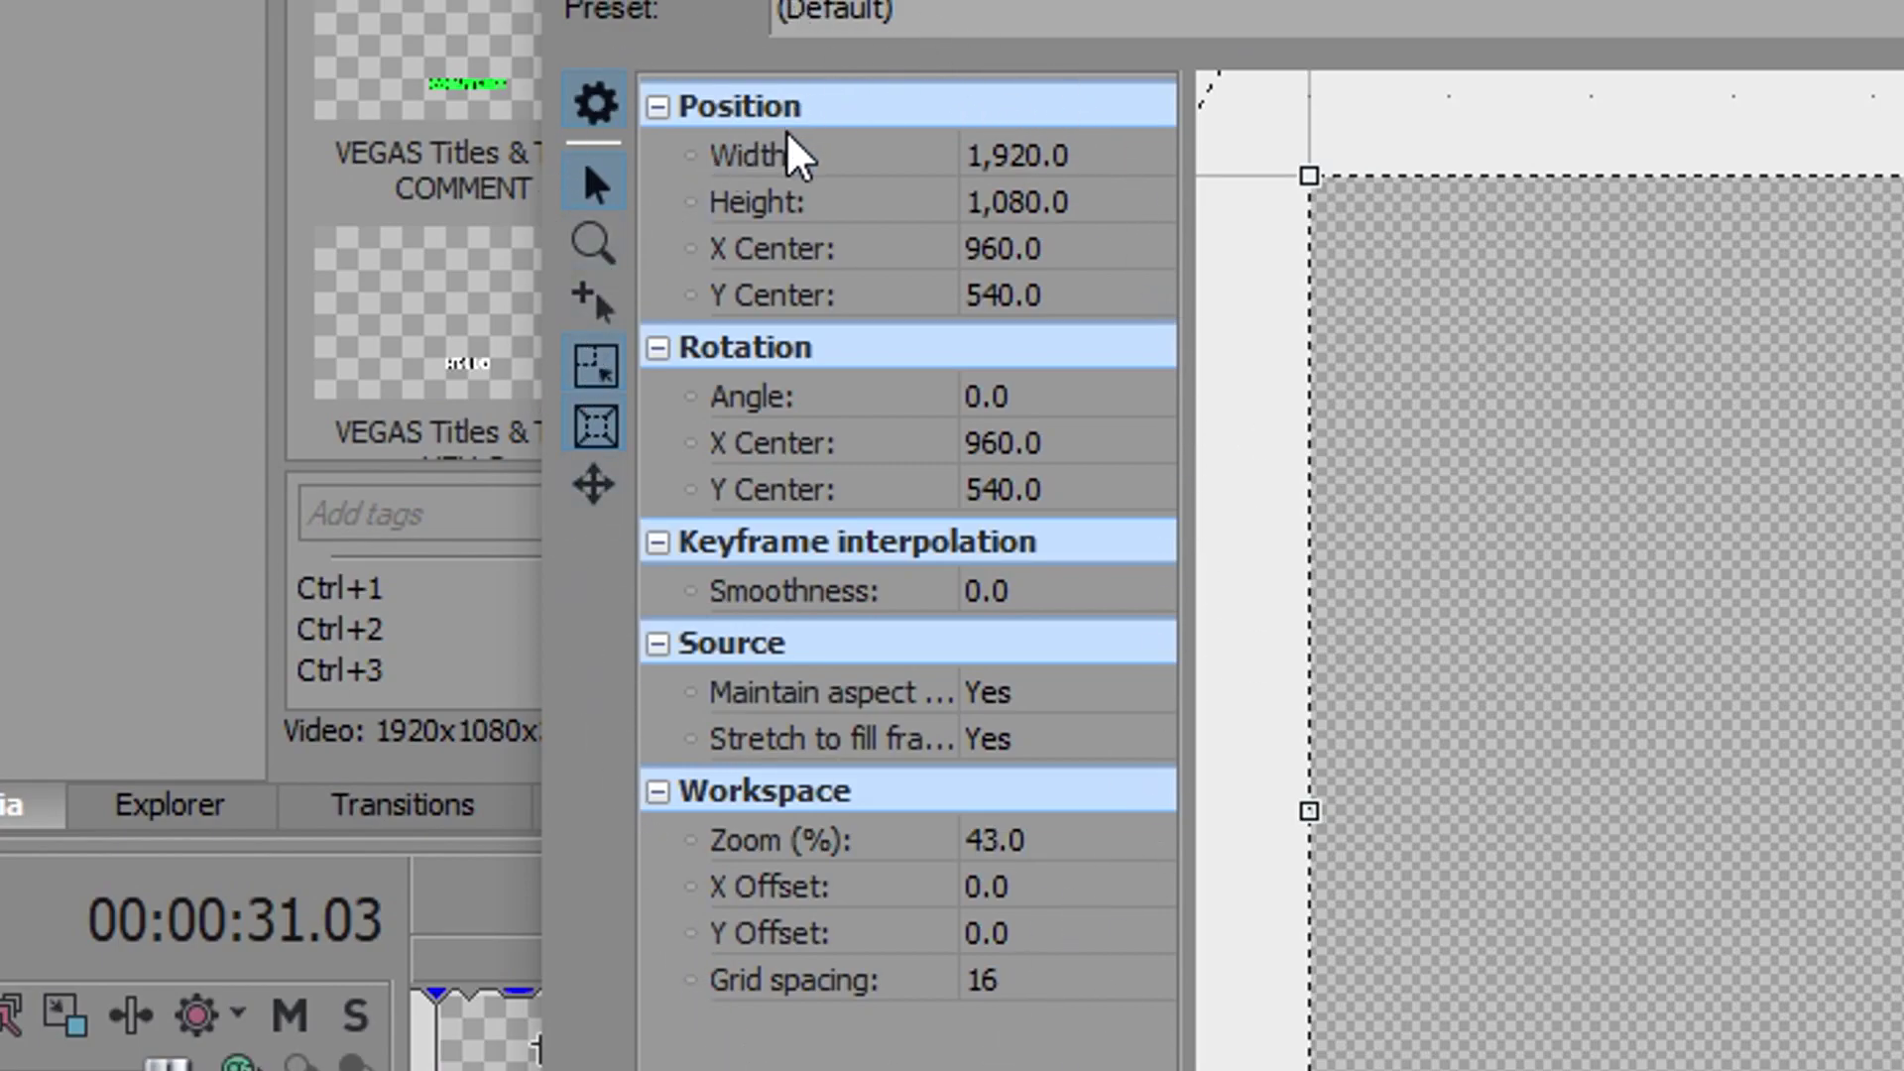
Expand the Position, Rotation and Keyframe interpolation groups and select the frame width field.
{"action": "left_click", "coordinate": [669, 104]}
{"action": "left_click", "coordinate": [659, 105]}
{"action": "left_click", "coordinate": [659, 161]}
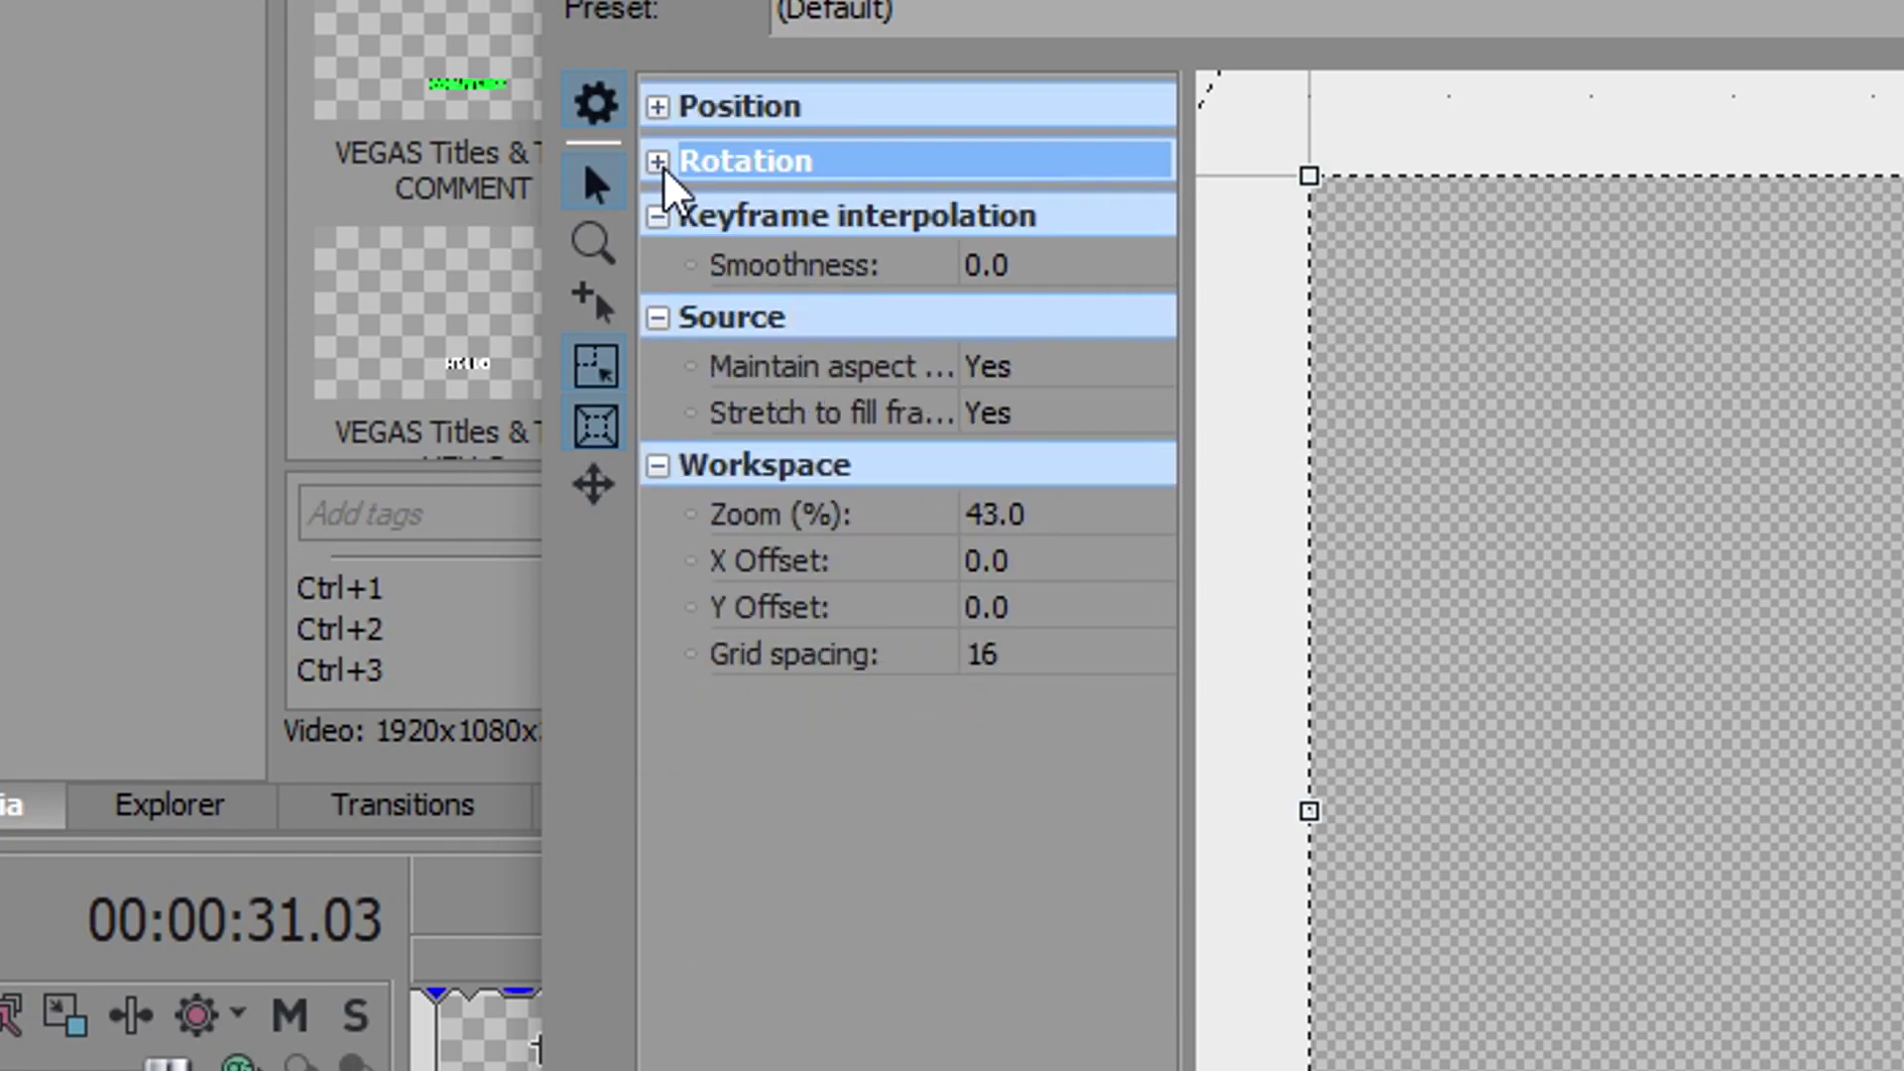
{"action": "left_click", "coordinate": [659, 217]}
{"action": "left_click", "coordinate": [657, 216]}
{"action": "left_click", "coordinate": [657, 161]}
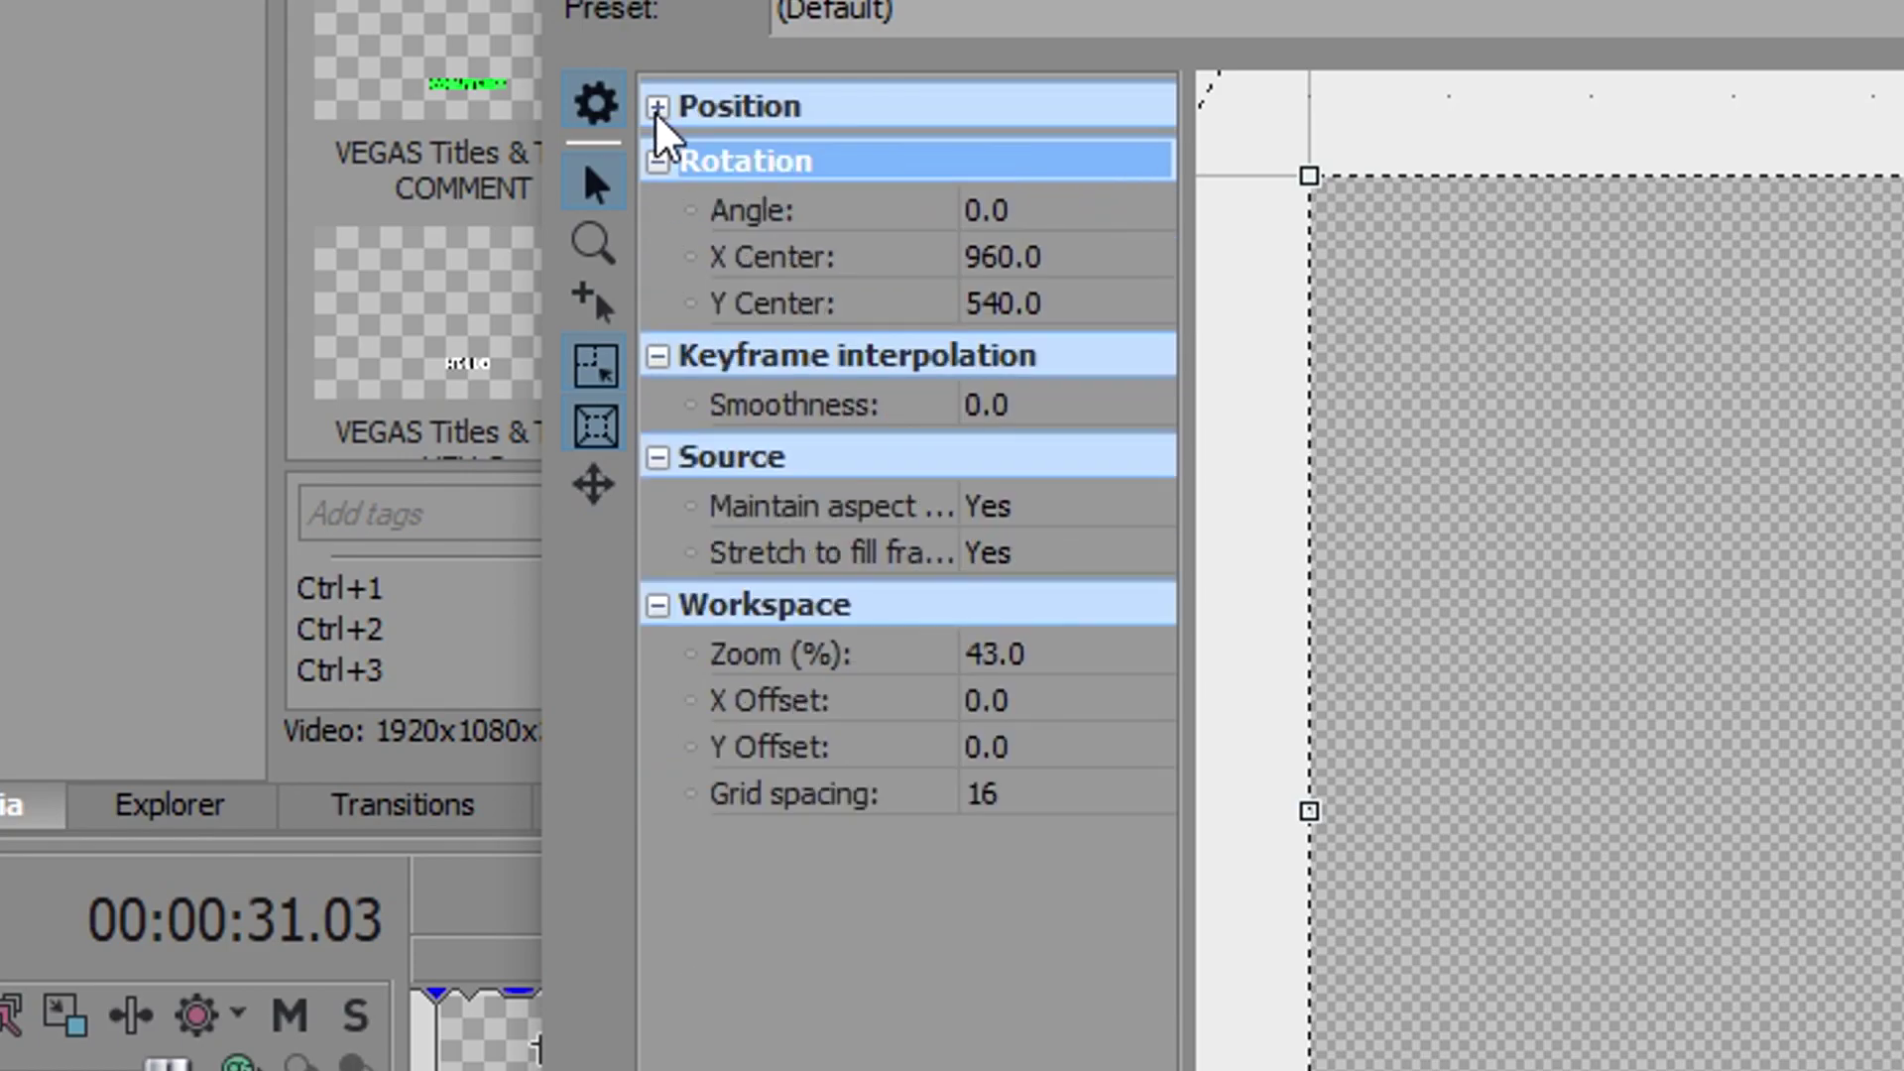
{"action": "left_click", "coordinate": [657, 106]}
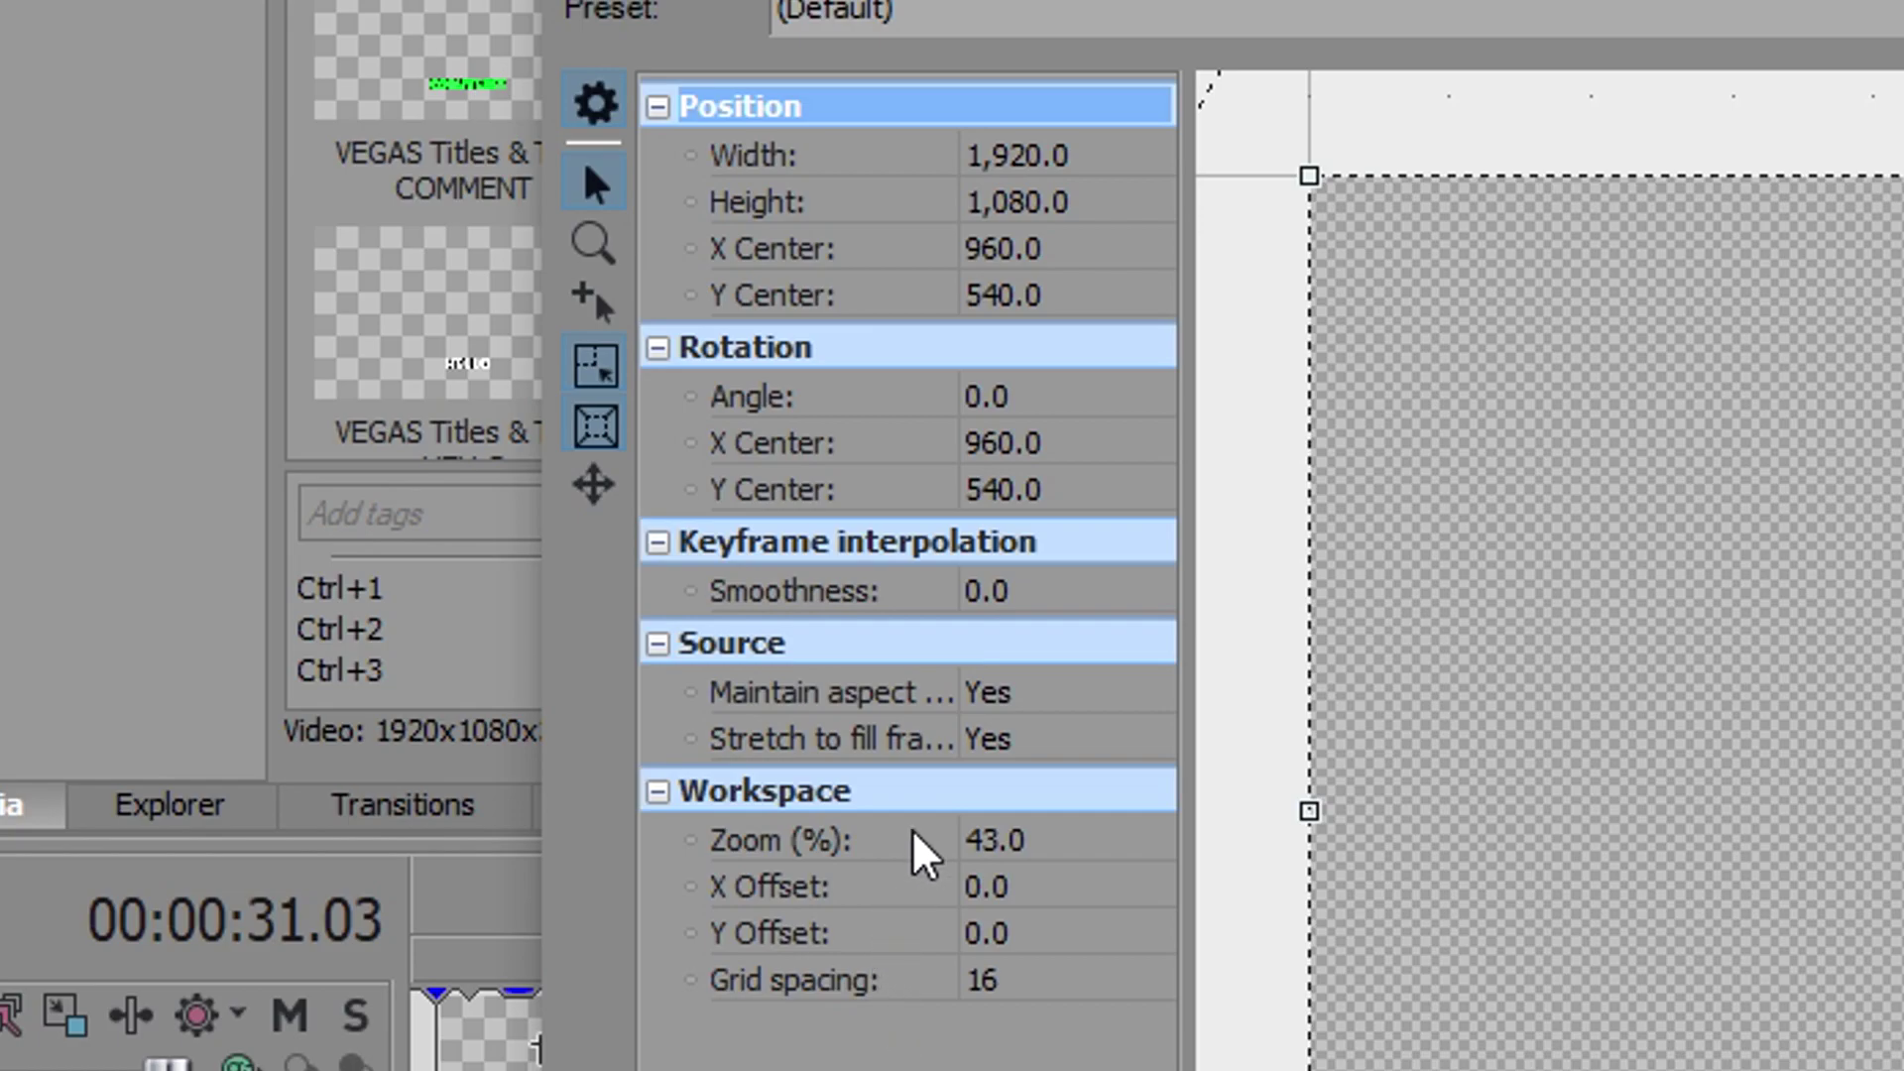
{"action": "left_click", "coordinate": [1096, 166]}
Set the frame width to 3,786.9, centre to 990.7, 137.7, and workspace zoom to 15.4%.
{"action": "type", "text": "3,"}
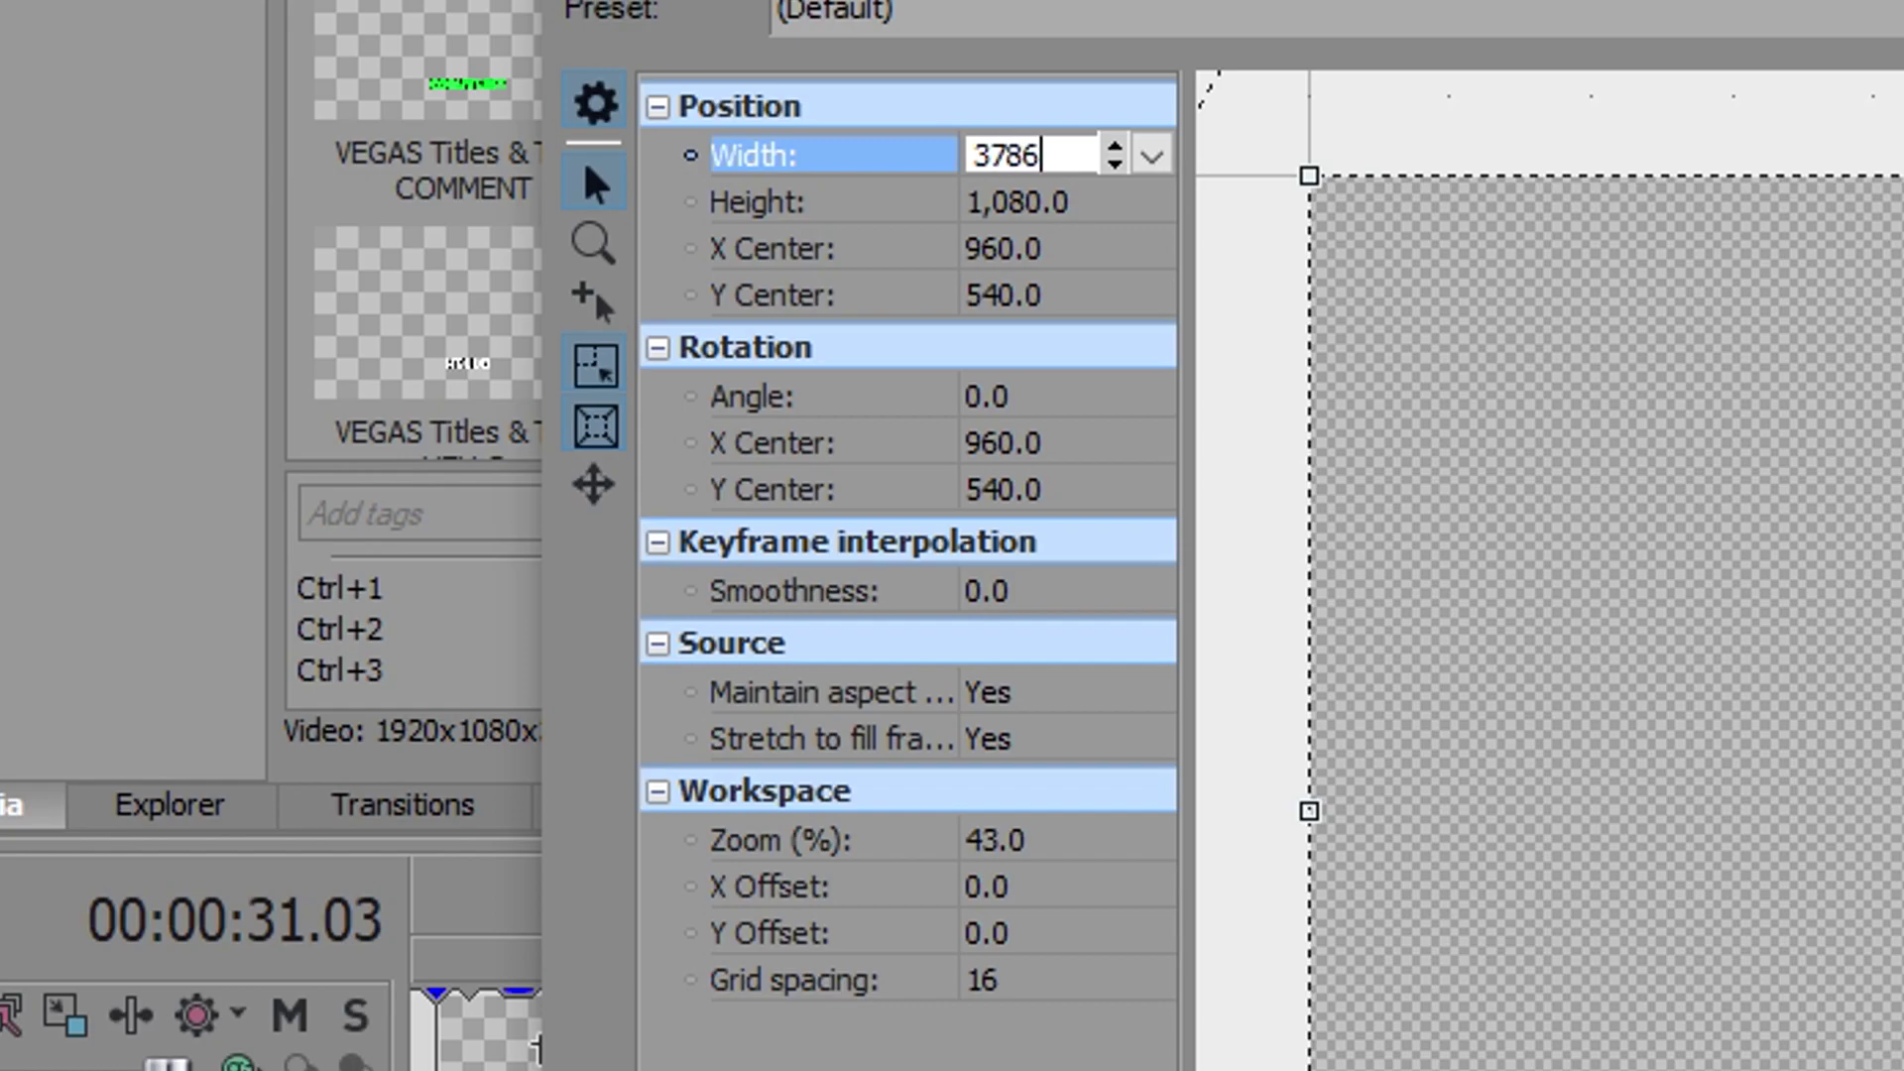
{"action": "type", "text": "786.9"}
{"action": "key", "text": "Return"}
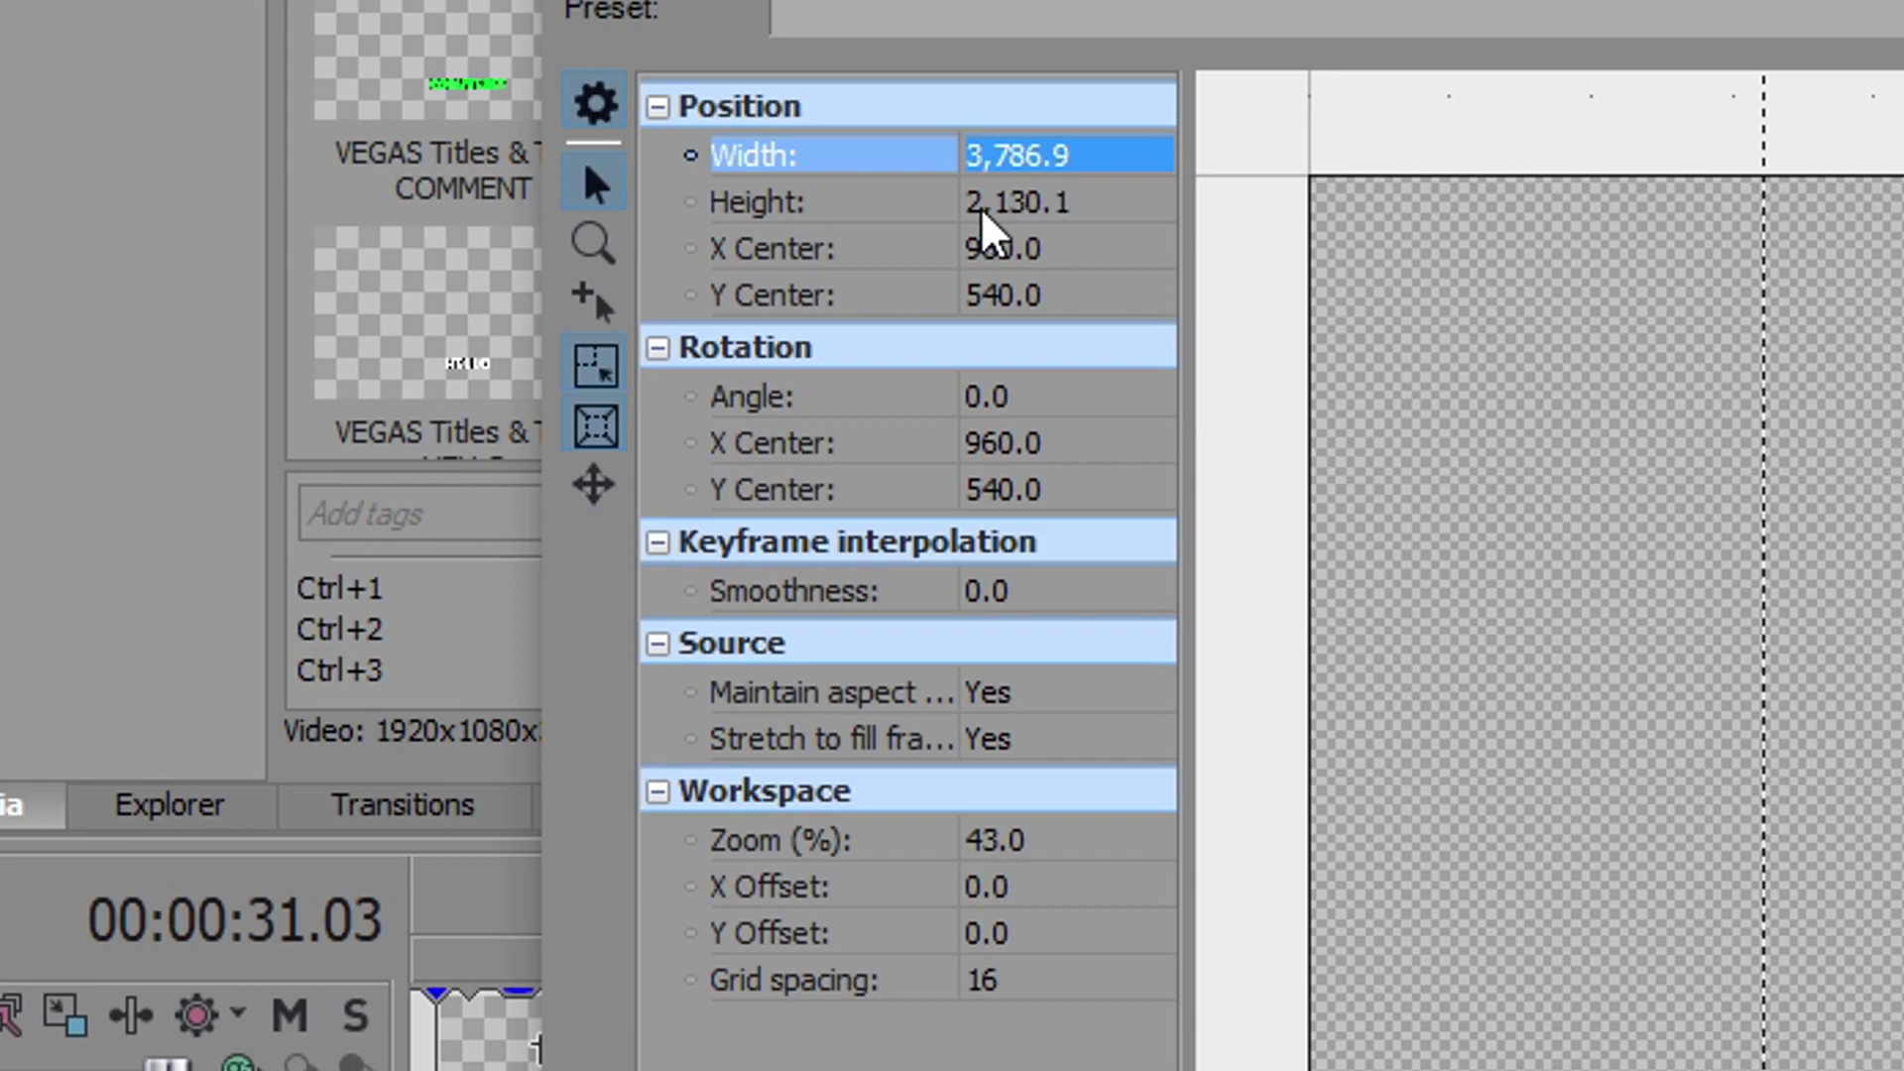
{"action": "left_click", "coordinate": [1085, 261]}
{"action": "type", "text": "990.7"}
{"action": "left_click", "coordinate": [1065, 302]}
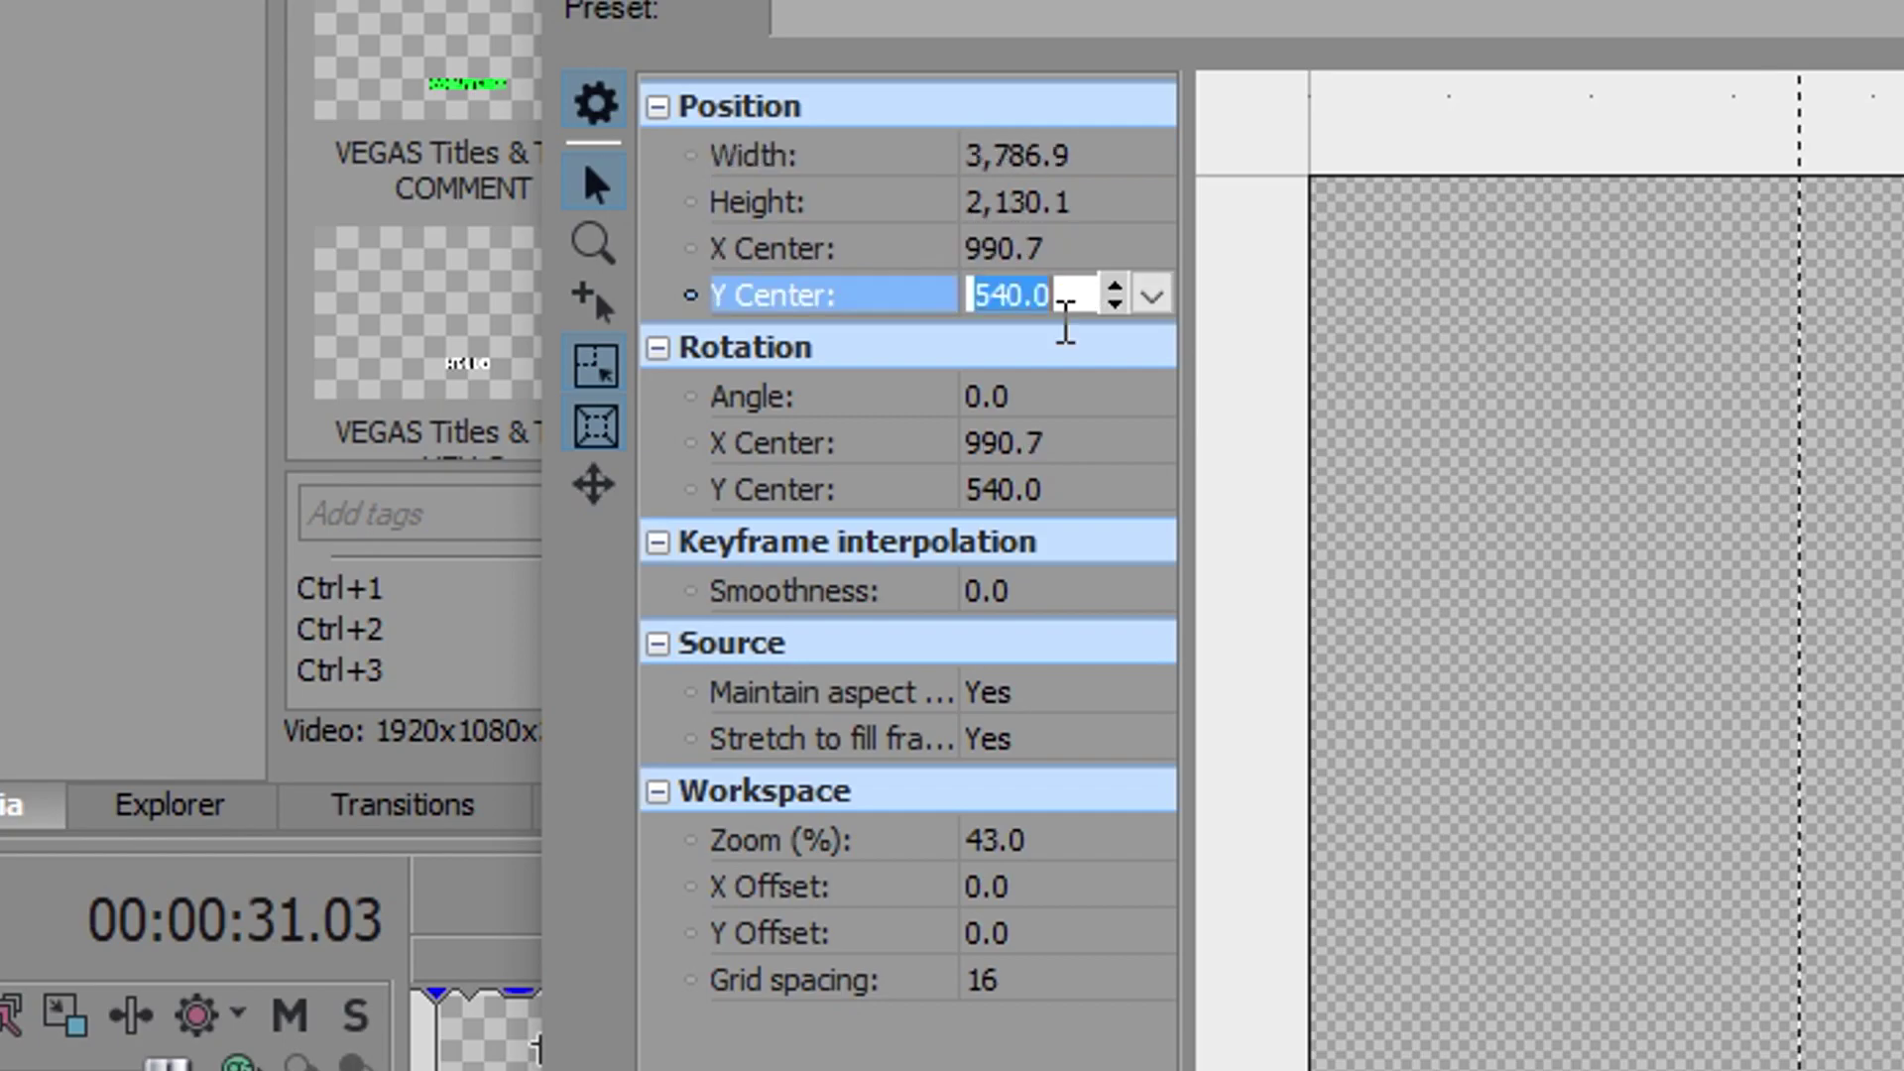
{"action": "type", "text": "137"}
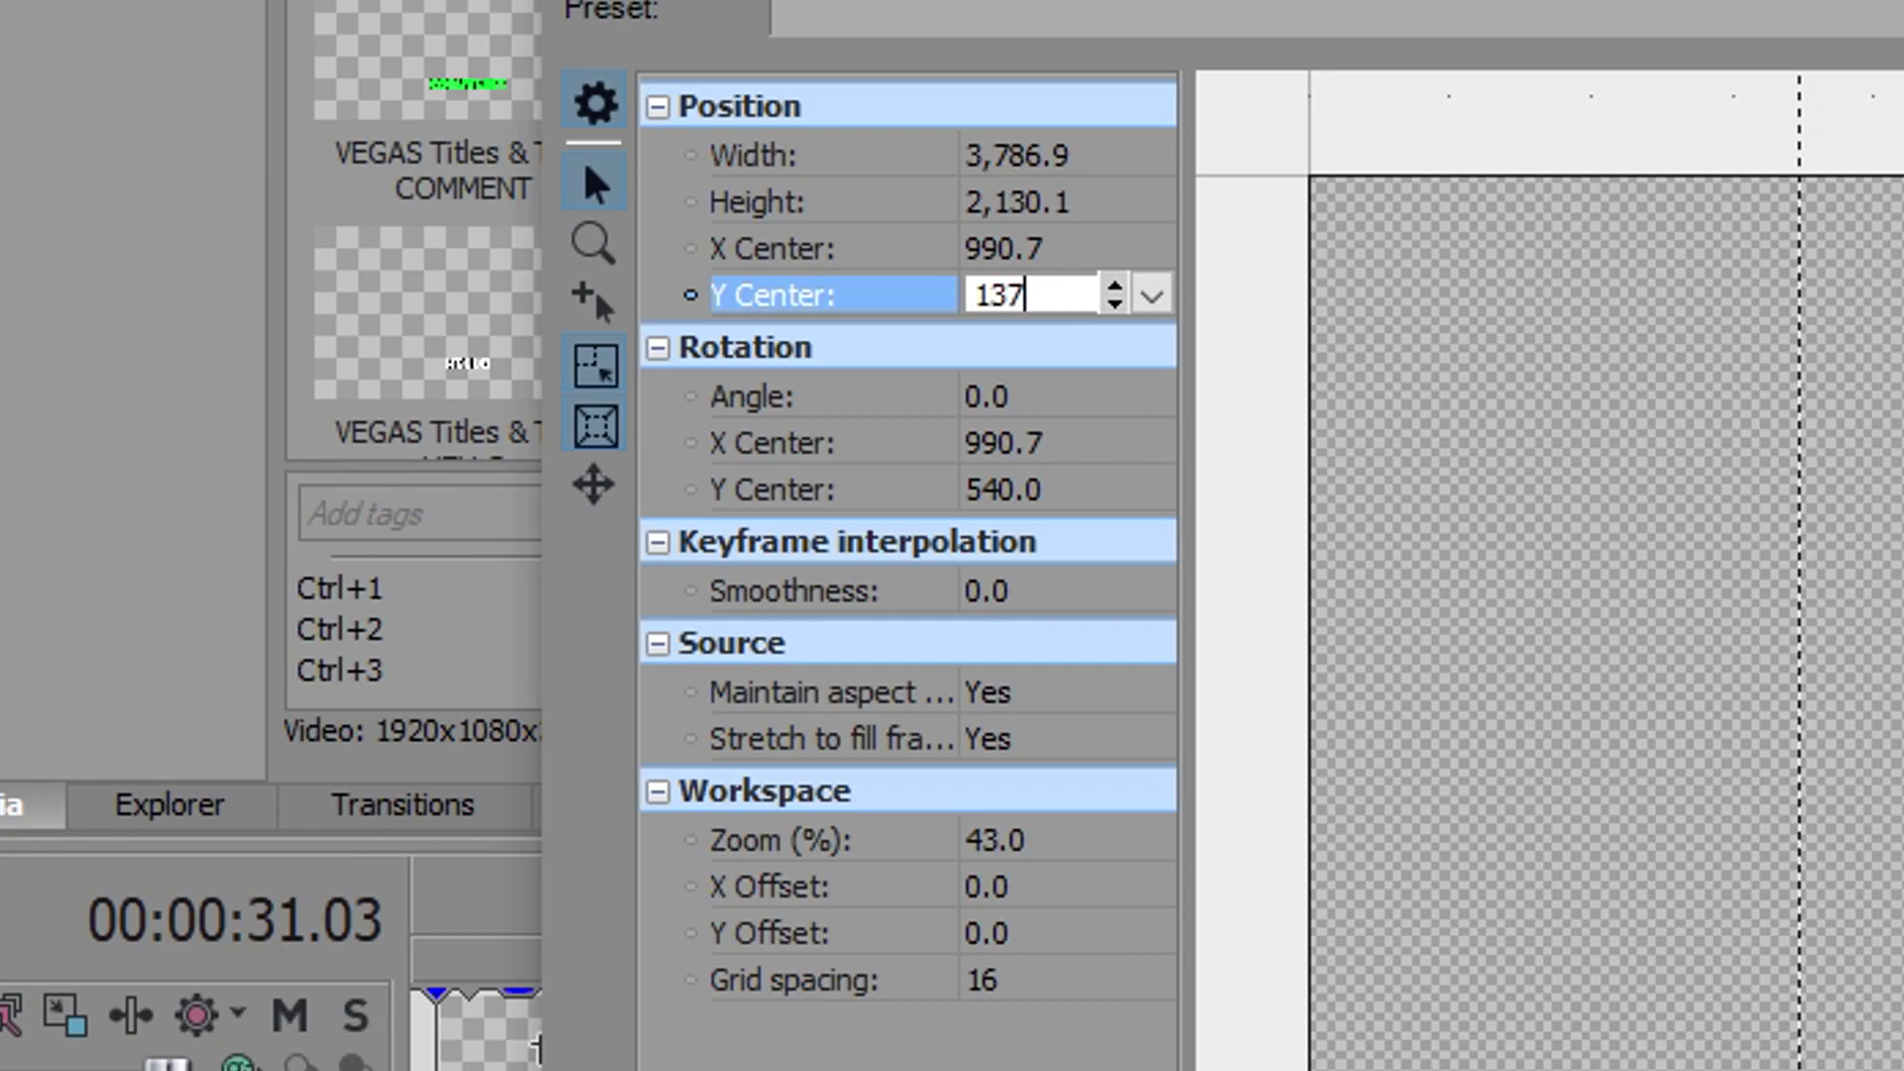
{"action": "type", "text": ".7"}
{"action": "key", "text": "Return"}
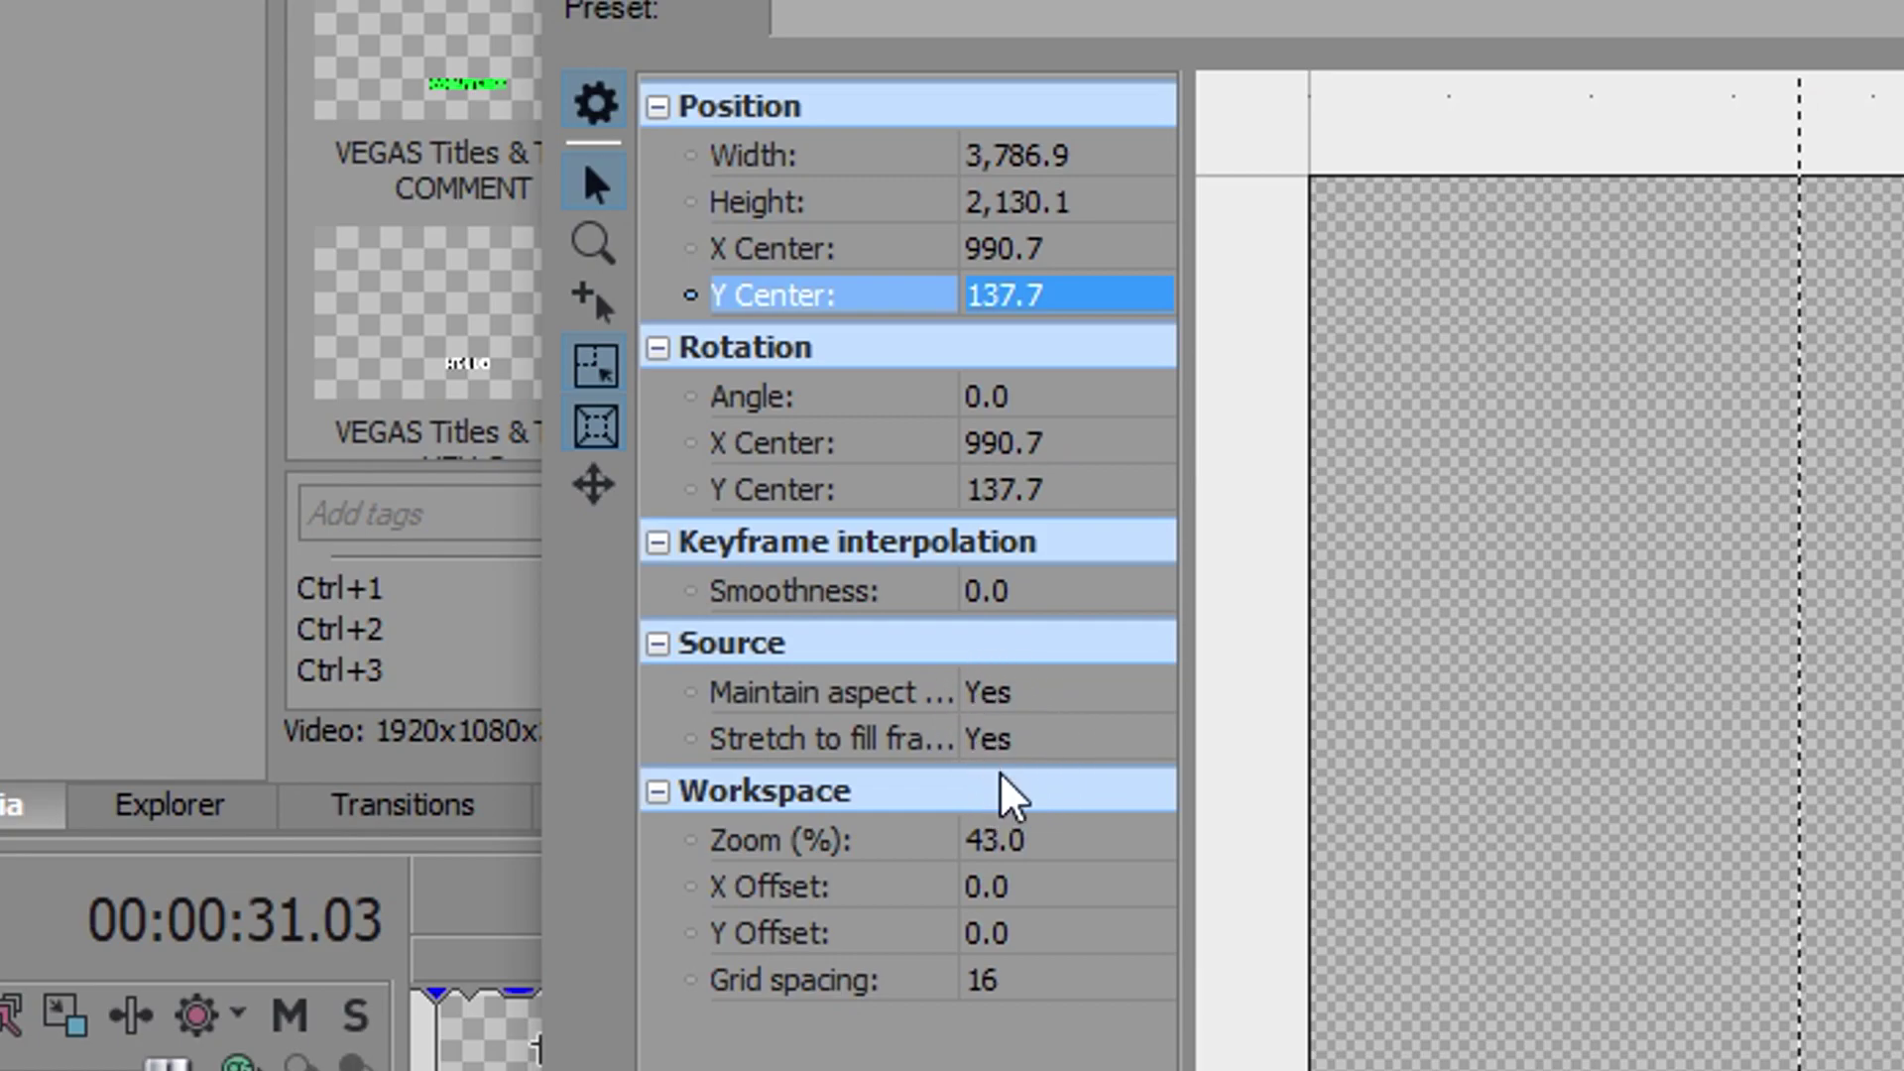
{"action": "left_click", "coordinate": [1054, 850]}
{"action": "type", "text": "15.4"}
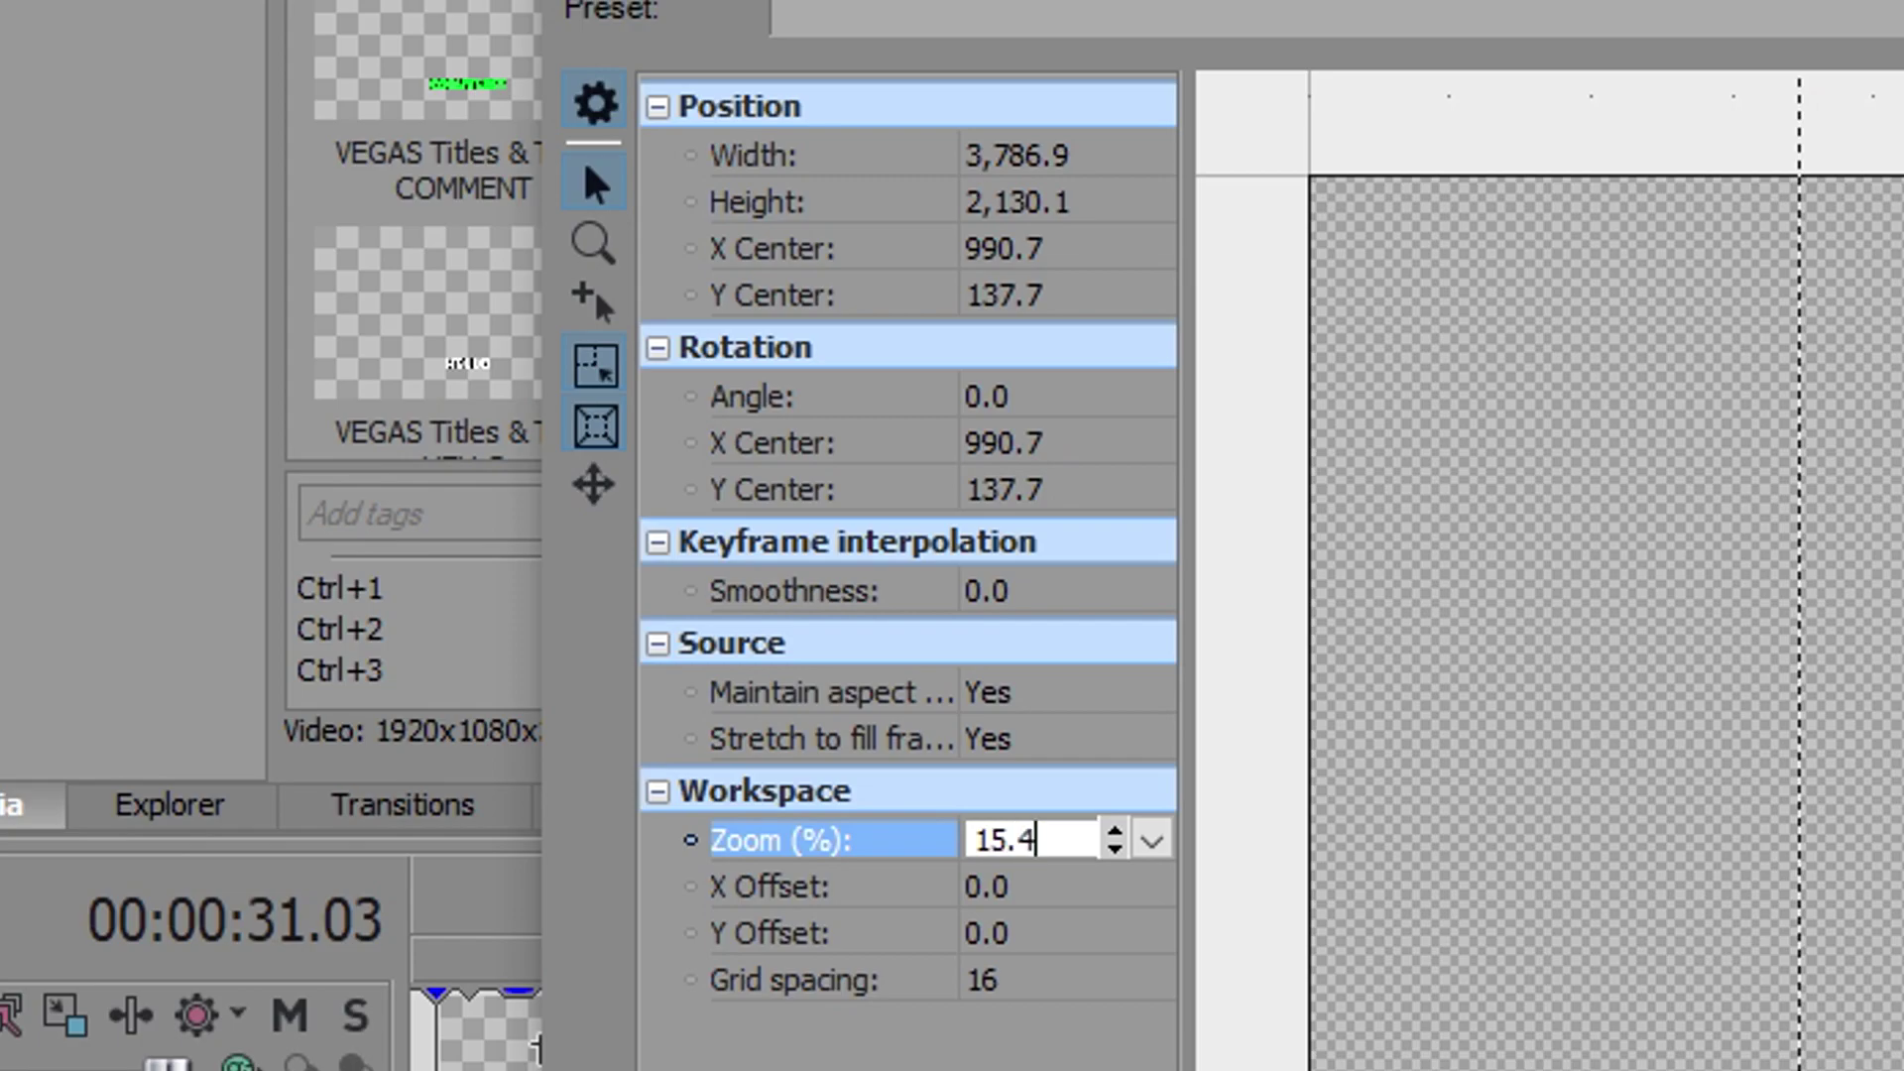
{"action": "key", "text": "Return"}
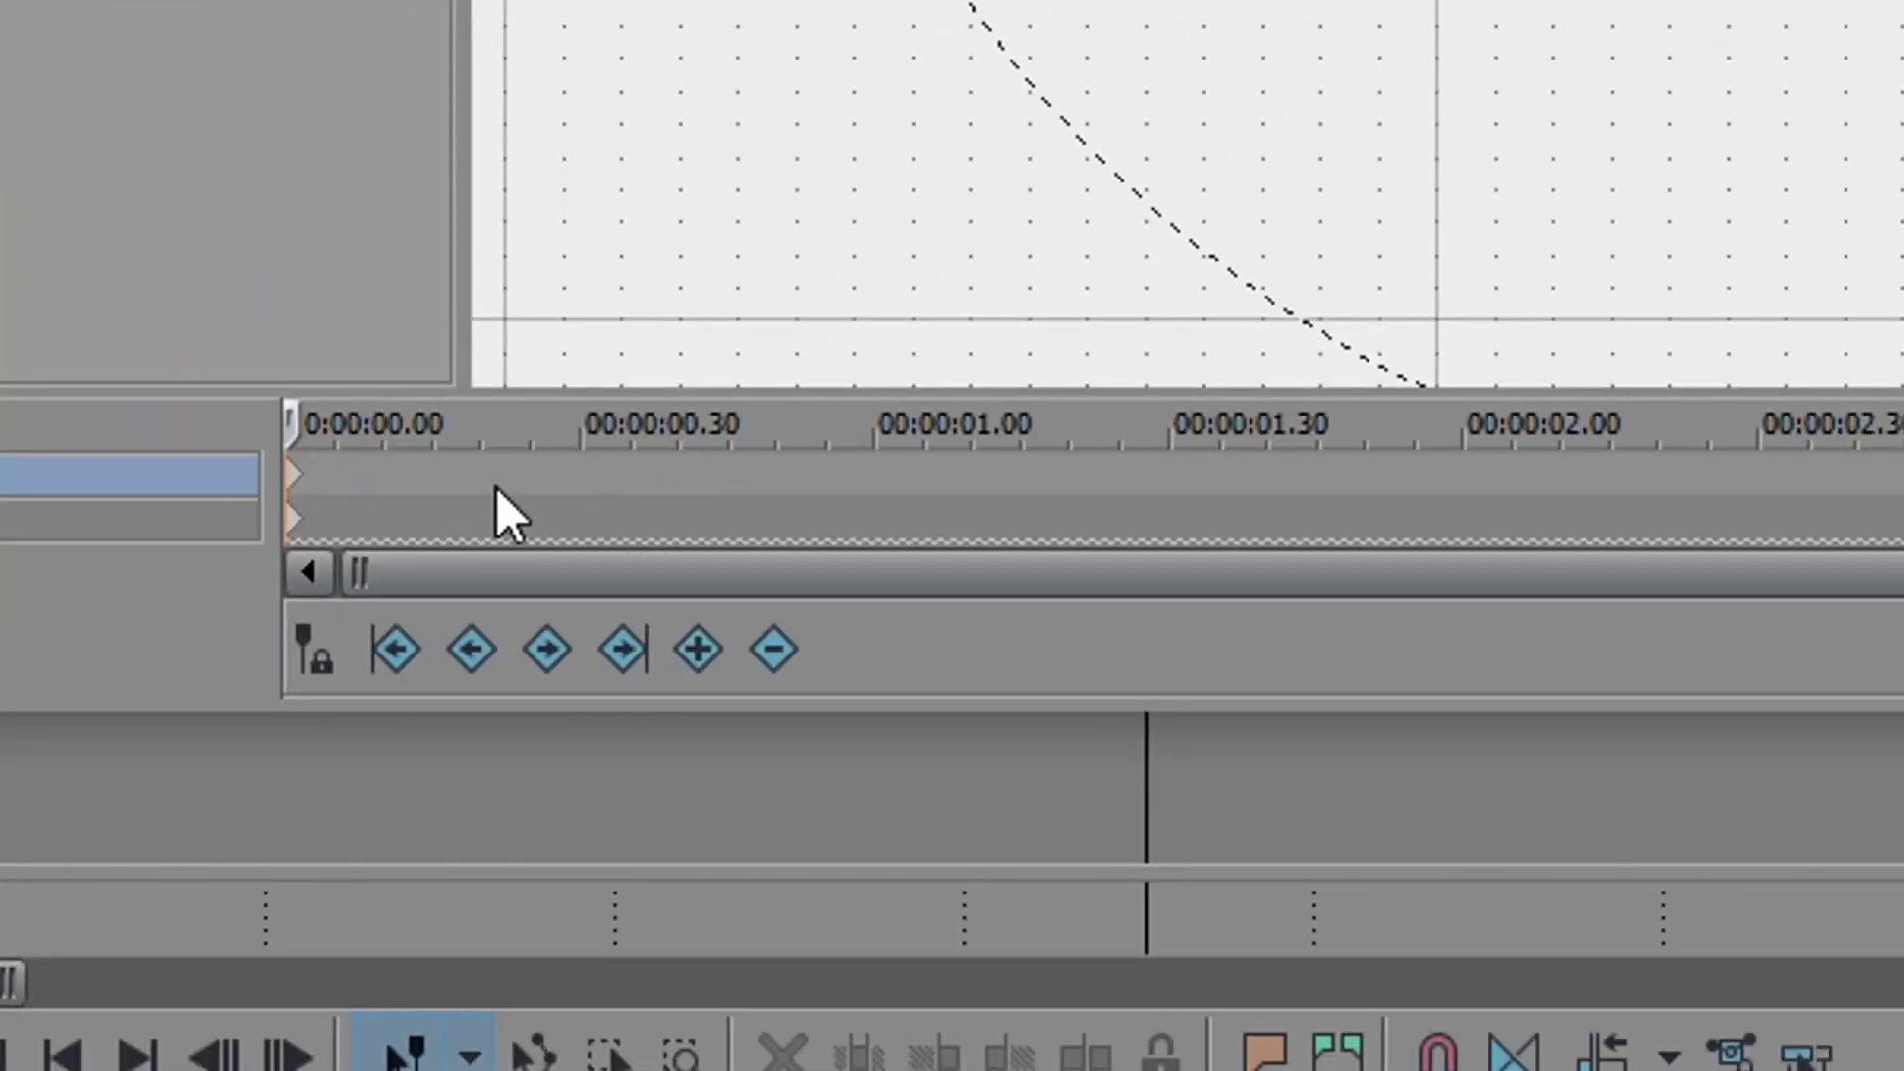
At about 0.06 s, reset the frame to full 1,920 × 1,080 centred, then check both keyframes.
{"action": "scroll", "coordinate": [497, 490], "scroll_direction": "up", "scroll_amount": 8}
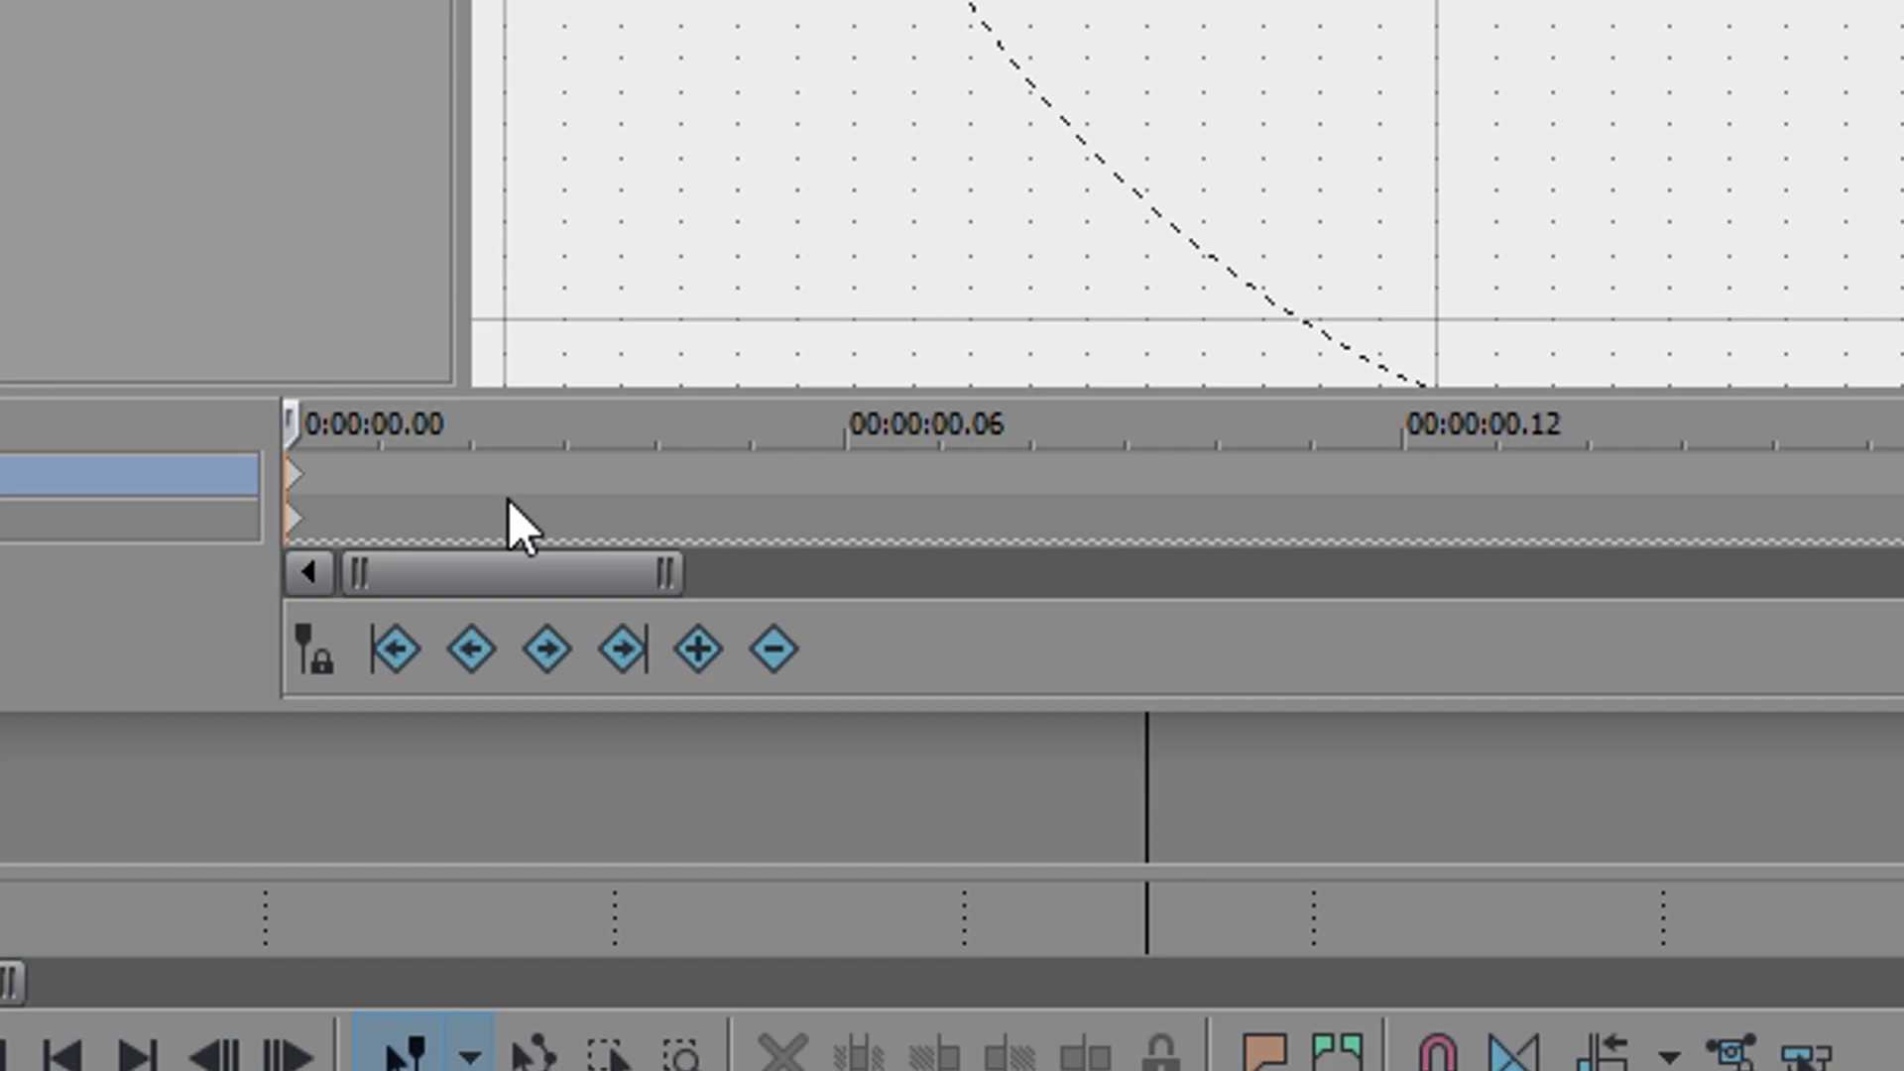
{"action": "scroll", "coordinate": [508, 500], "scroll_direction": "up", "scroll_amount": 2}
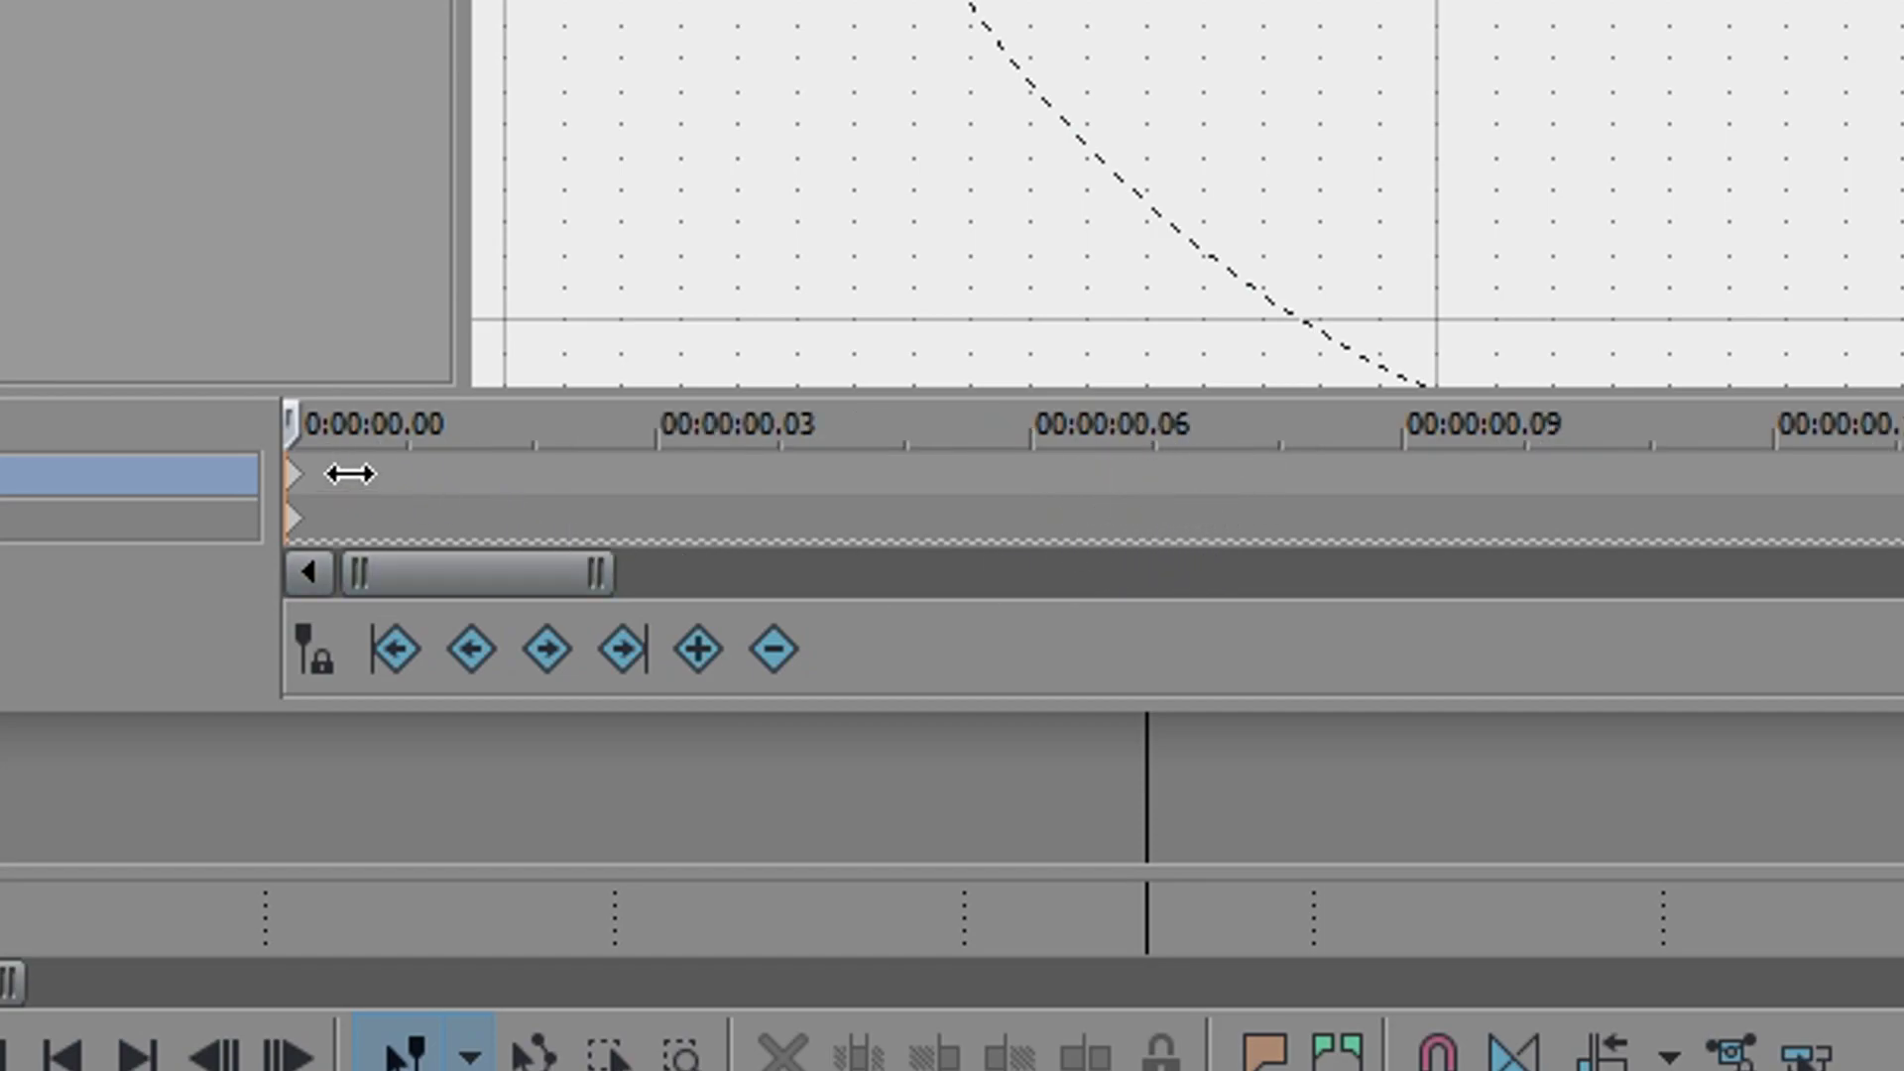
{"action": "left_click_drag", "start_coordinate": [421, 480], "coordinate": [1092, 483]}
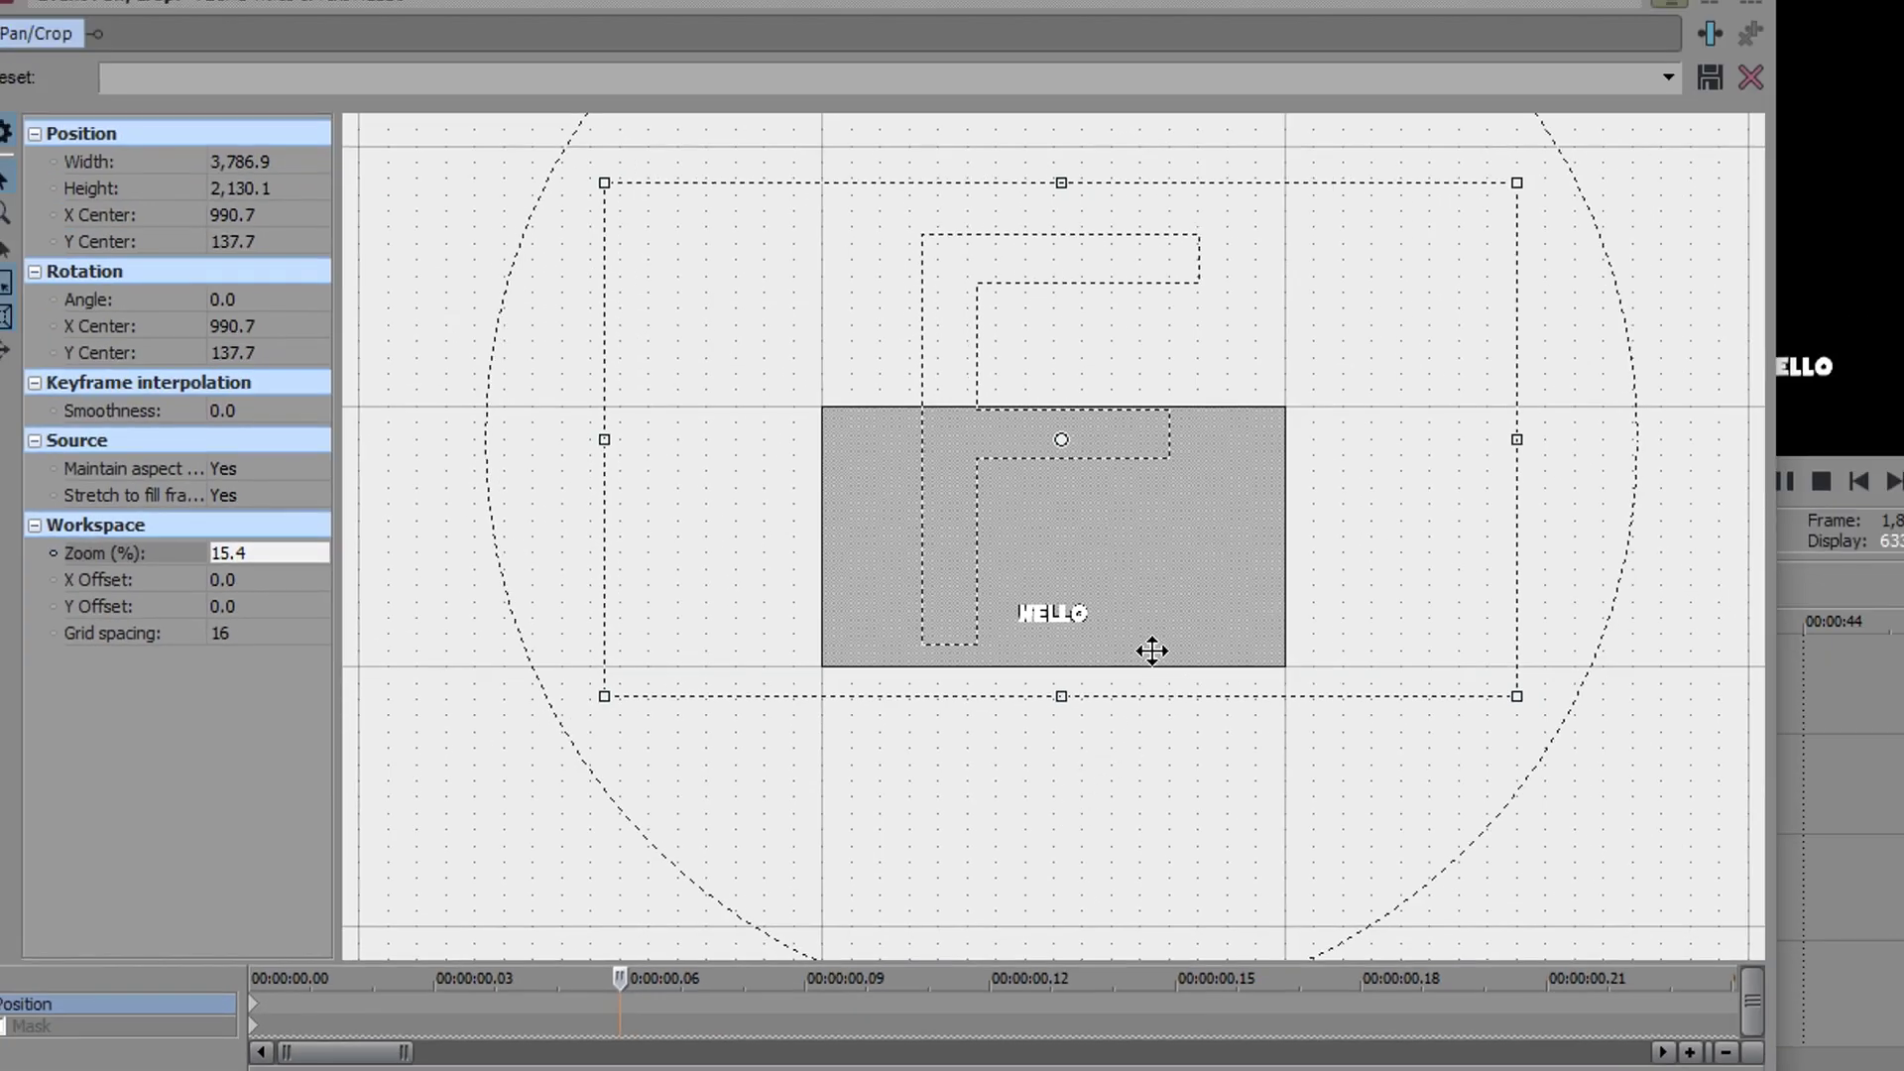
{"action": "right_click", "coordinate": [1136, 553]}
{"action": "left_click", "coordinate": [1174, 580]}
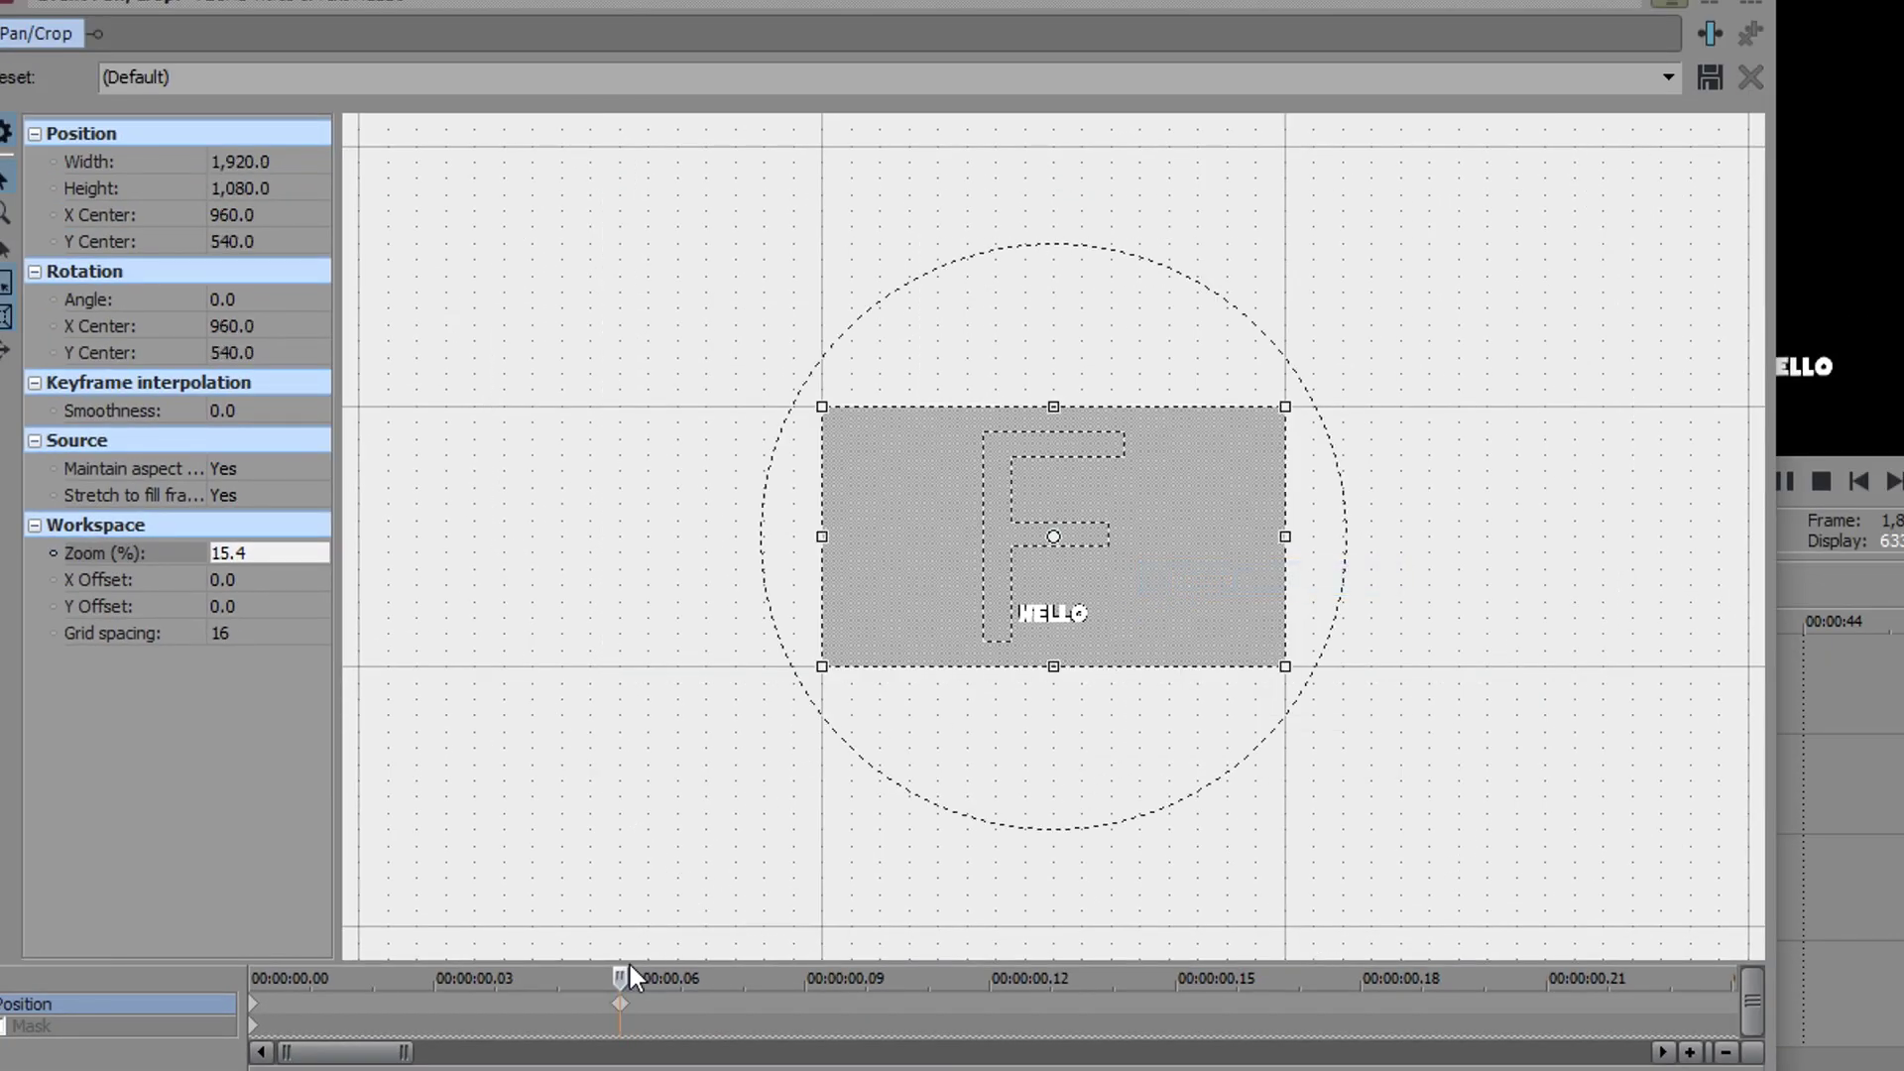
{"action": "left_click_drag", "start_coordinate": [648, 999], "coordinate": [220, 1003]}
{"action": "left_click_drag", "start_coordinate": [404, 1001], "coordinate": [268, 1003]}
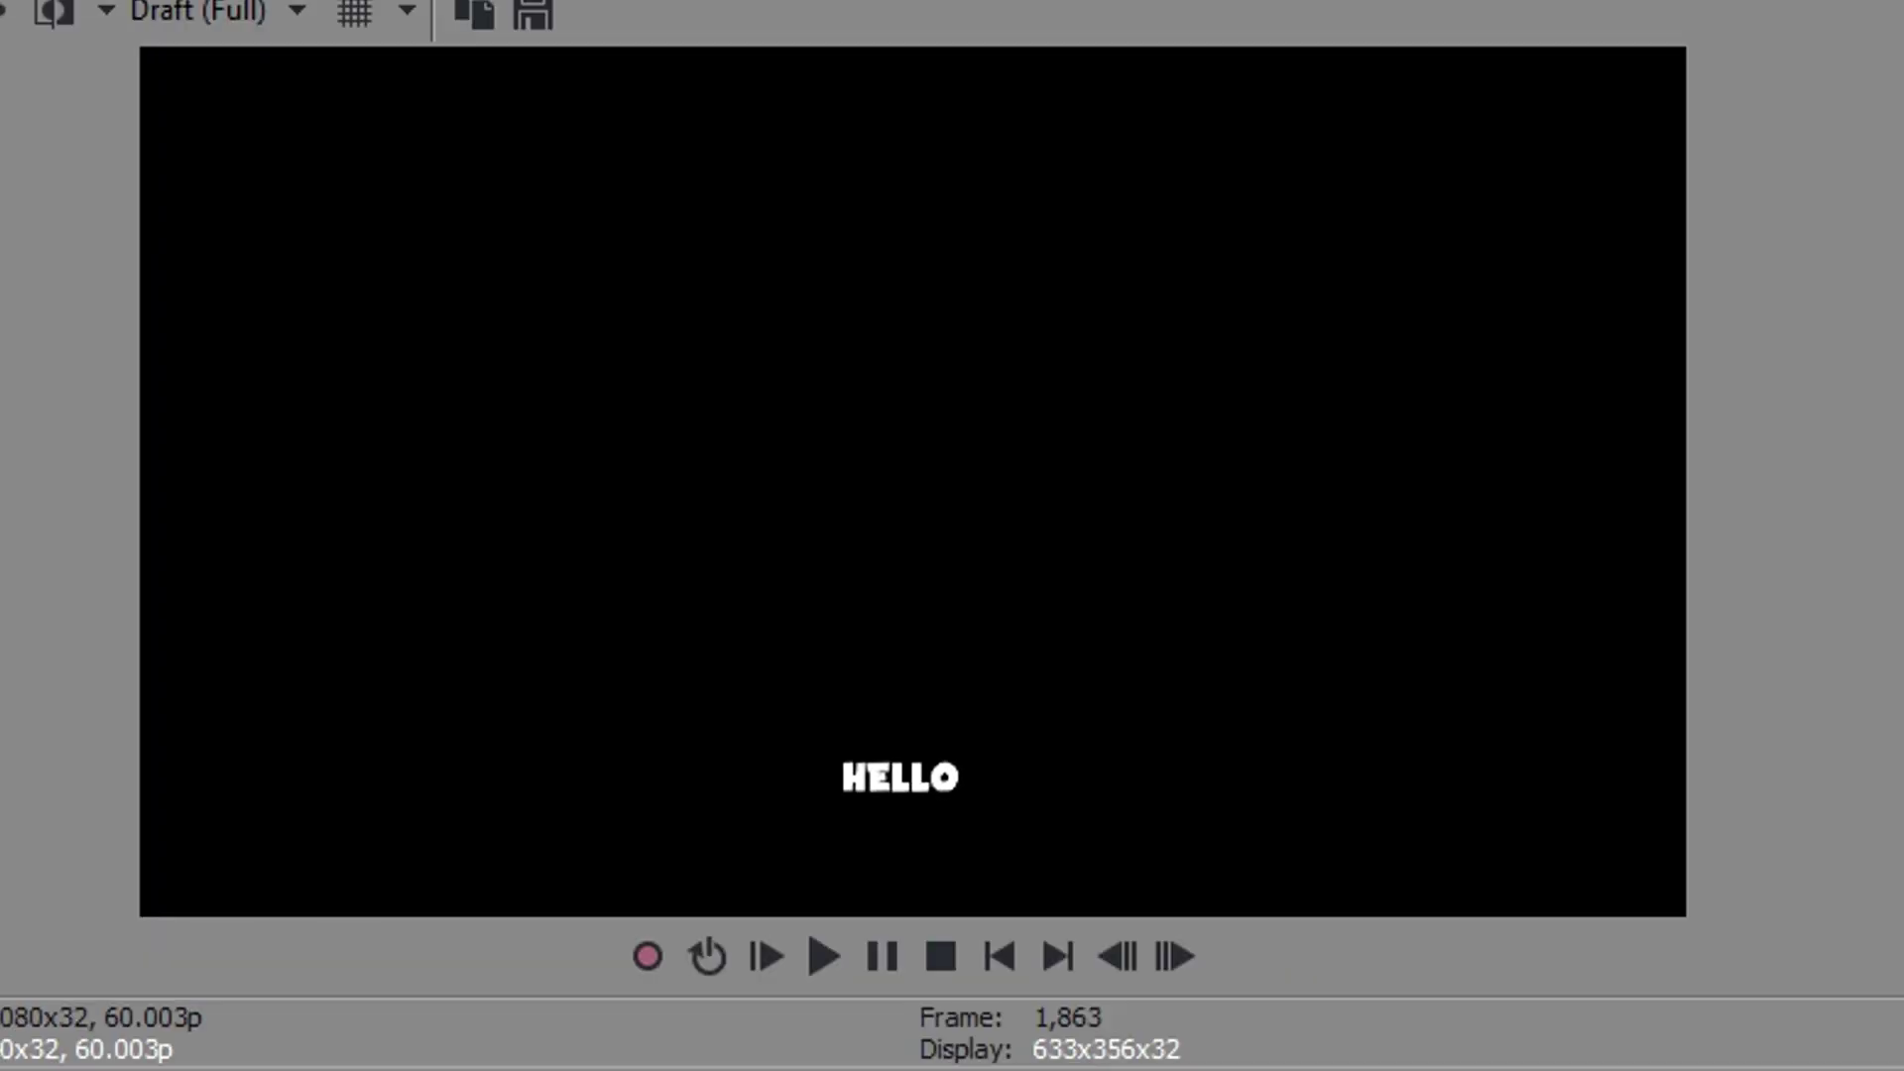
Preview the popping HELLO and insert a new video track via the track 2 header.
{"action": "key", "text": "space"}
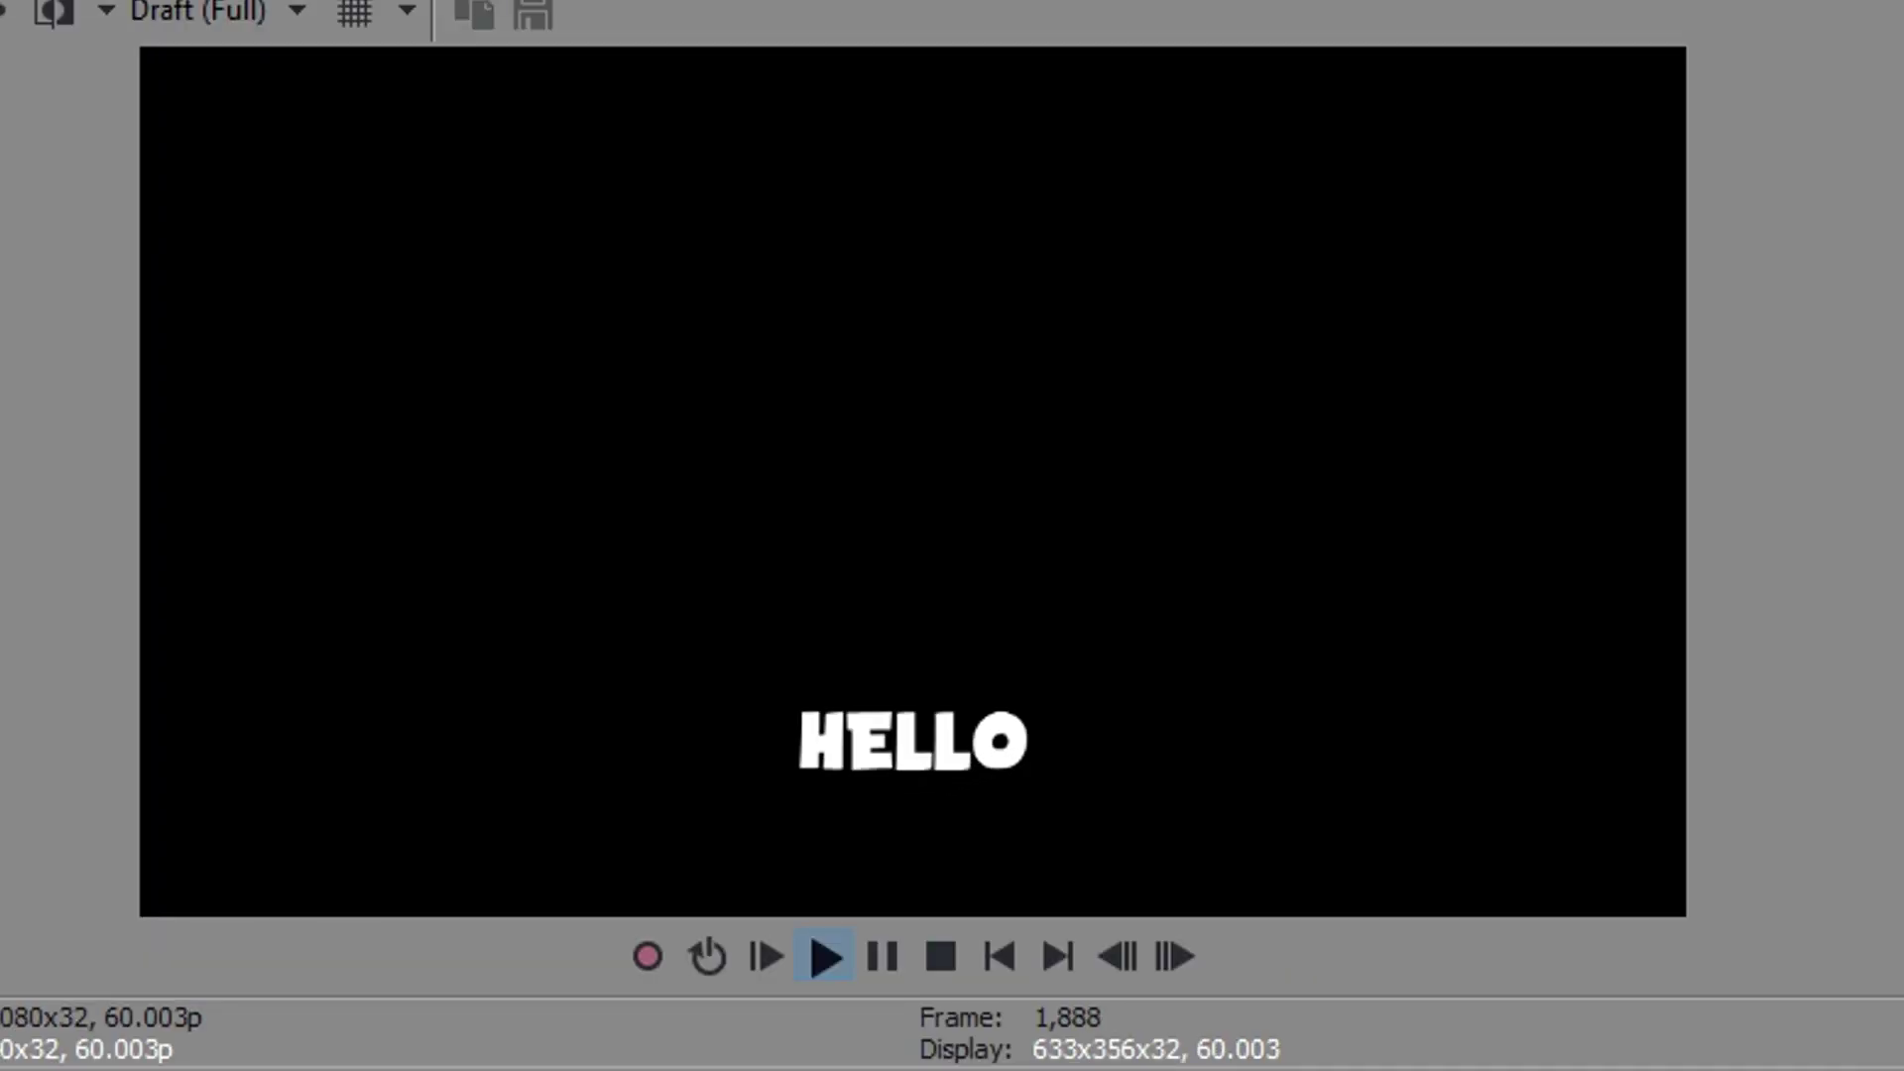
{"action": "key", "text": "space"}
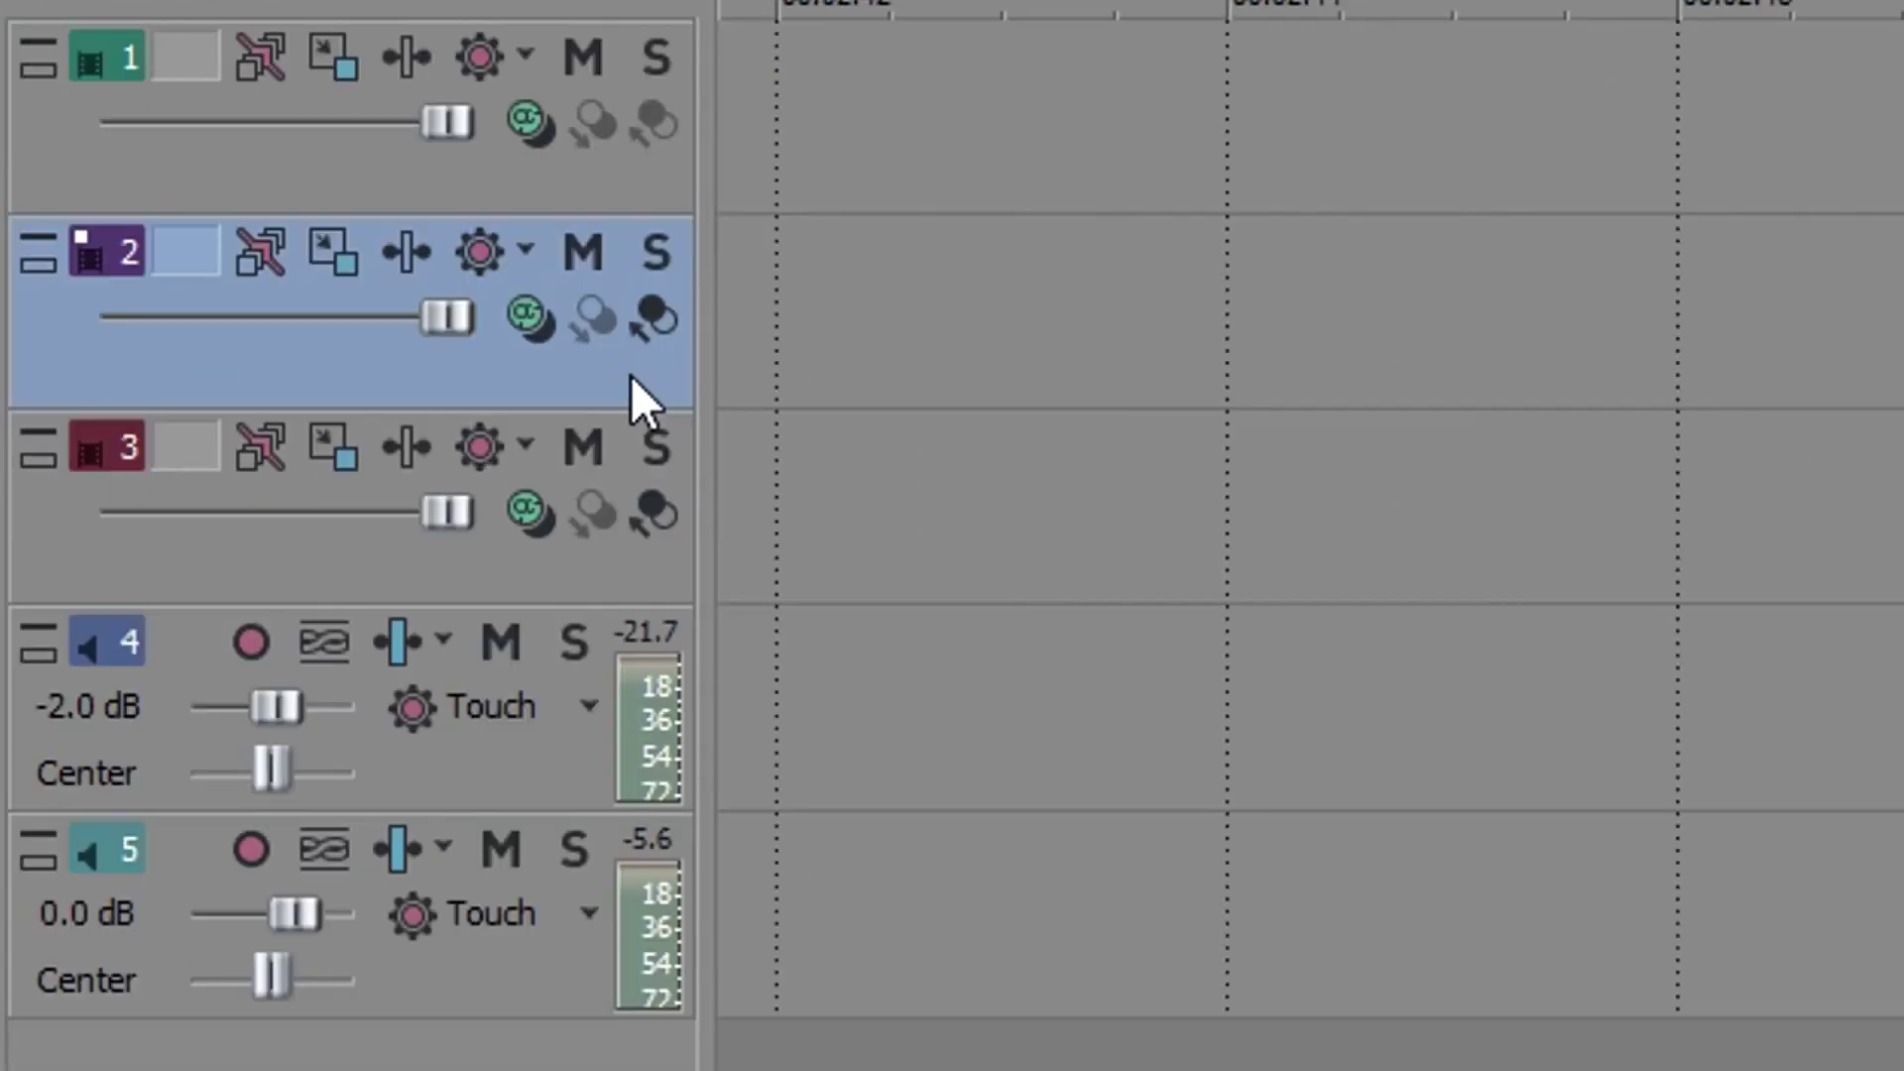
{"action": "right_click", "coordinate": [628, 390]}
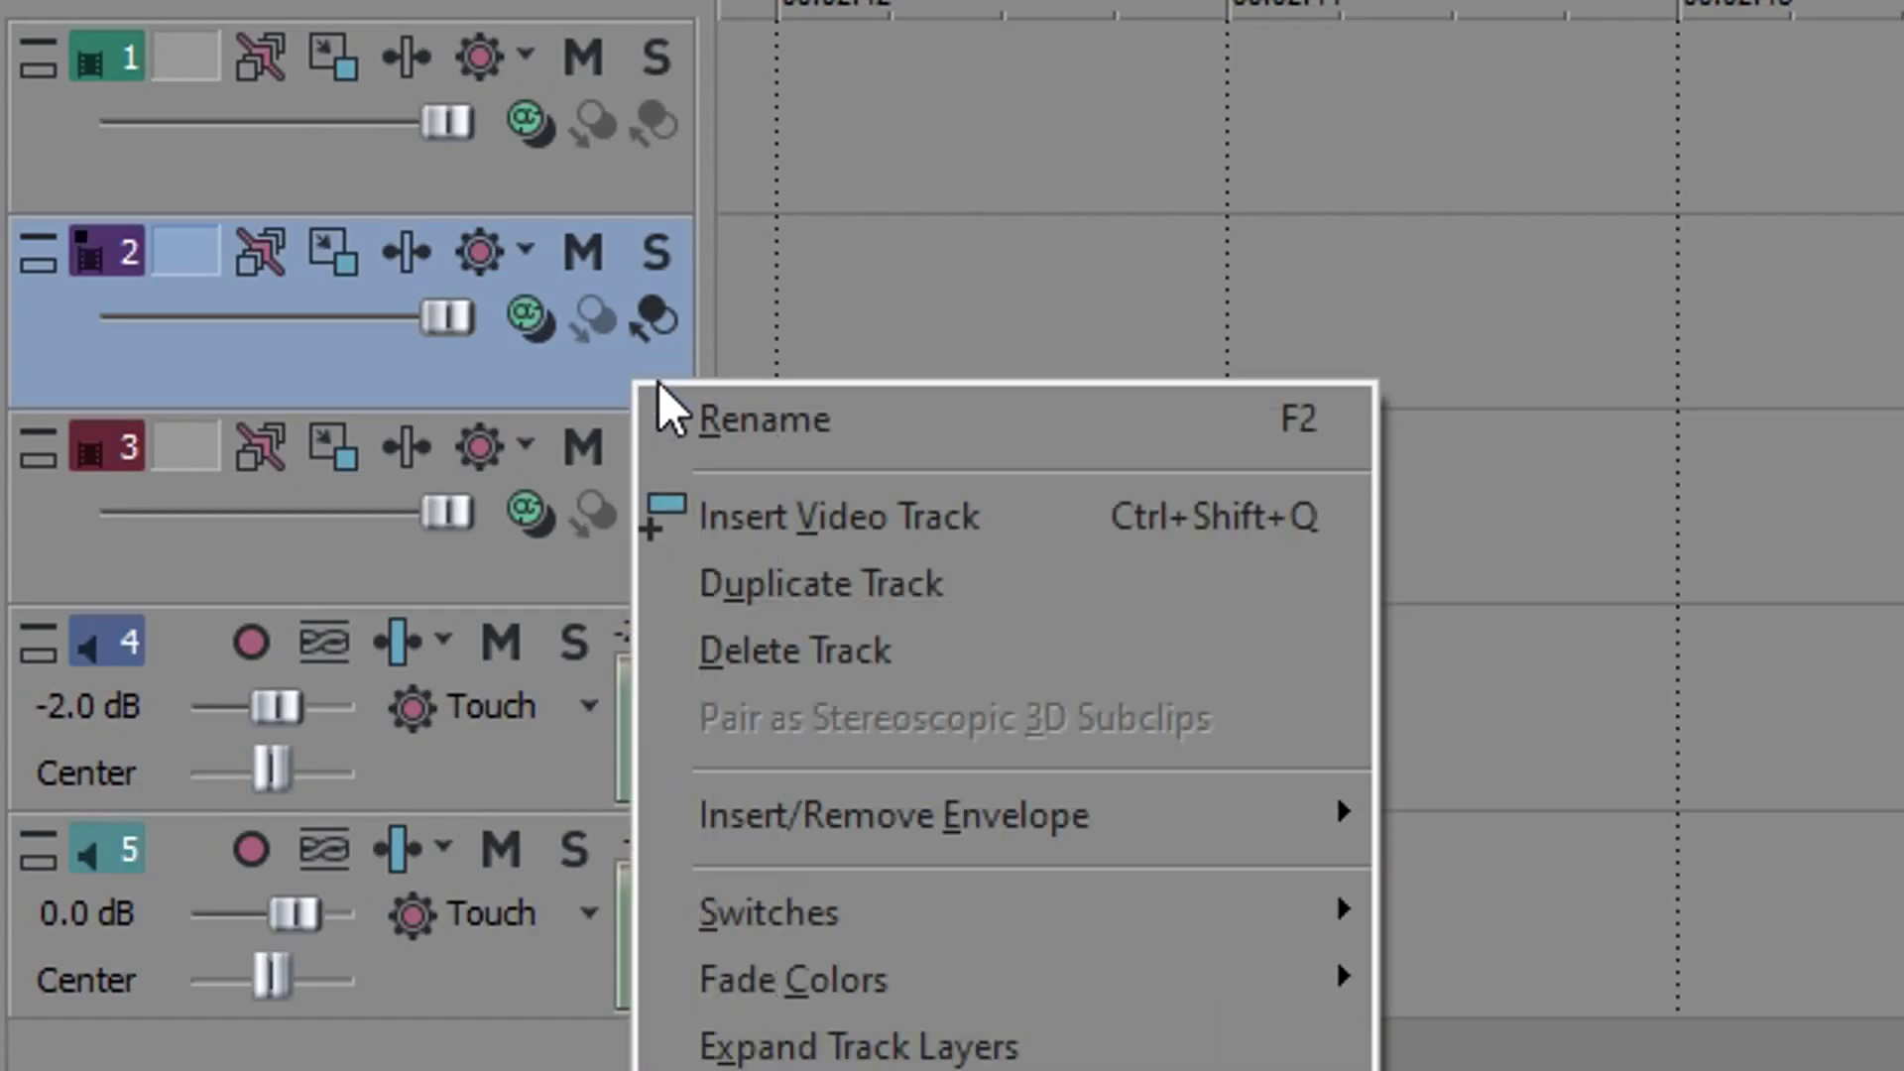
{"action": "left_click", "coordinate": [947, 517]}
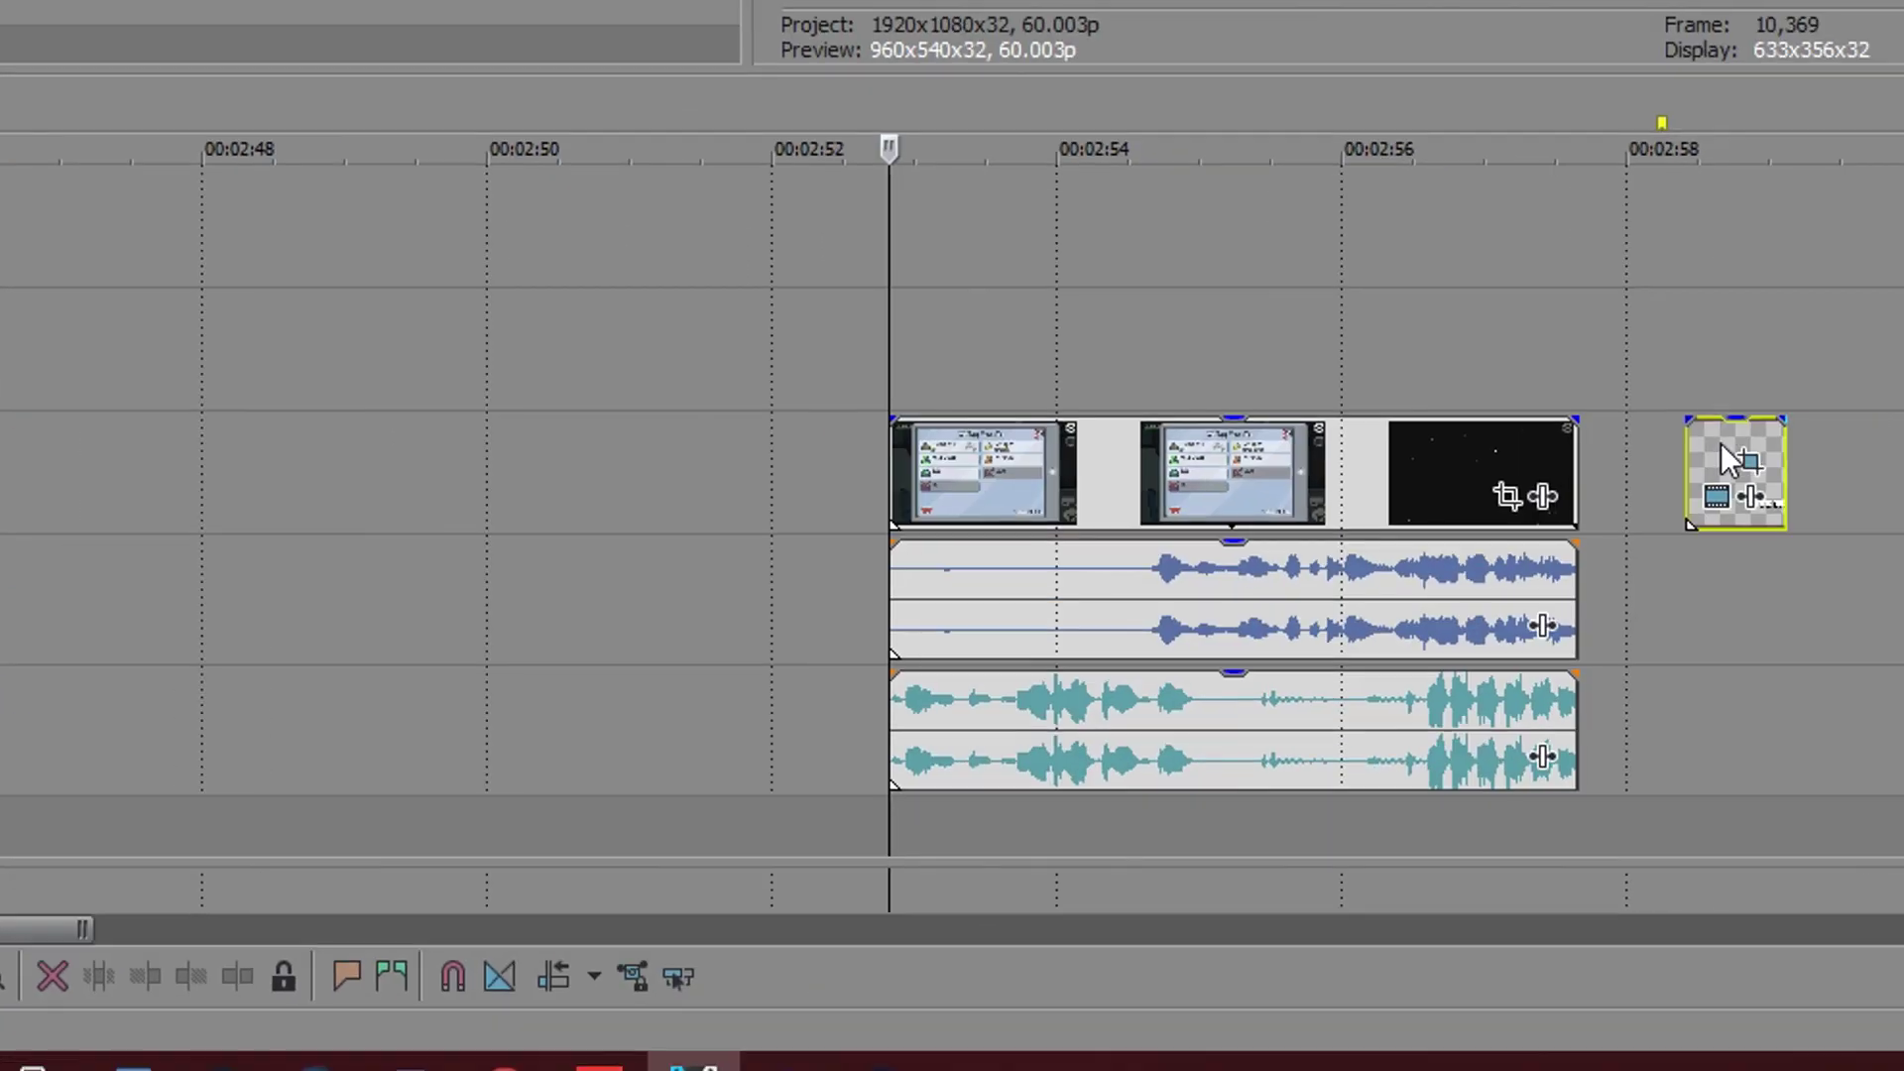
Move the title event onto the new upper track starting at 00:02:52.49.
{"action": "left_click_drag", "start_coordinate": [1725, 466], "coordinate": [922, 362]}
{"action": "scroll", "coordinate": [941, 356], "scroll_direction": "up", "scroll_amount": 10}
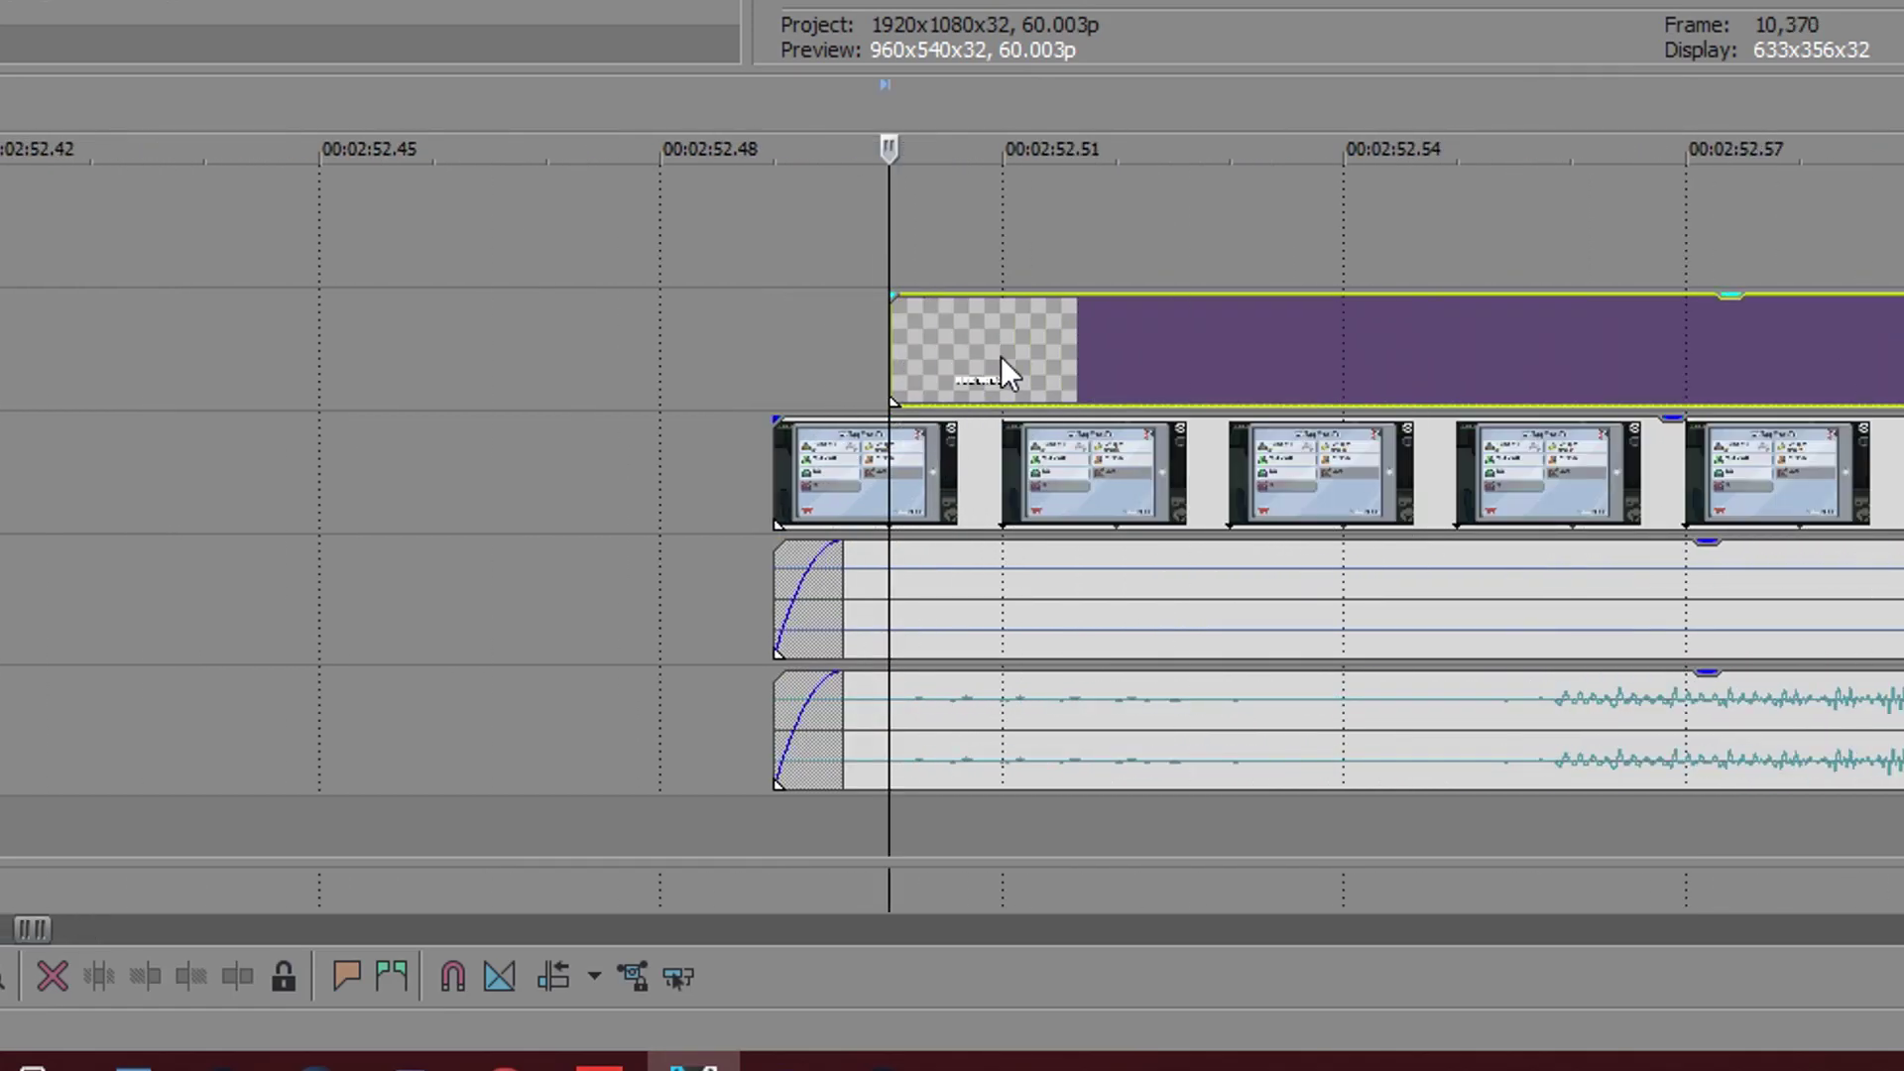
{"action": "scroll", "coordinate": [811, 343], "scroll_direction": "down", "scroll_amount": 10}
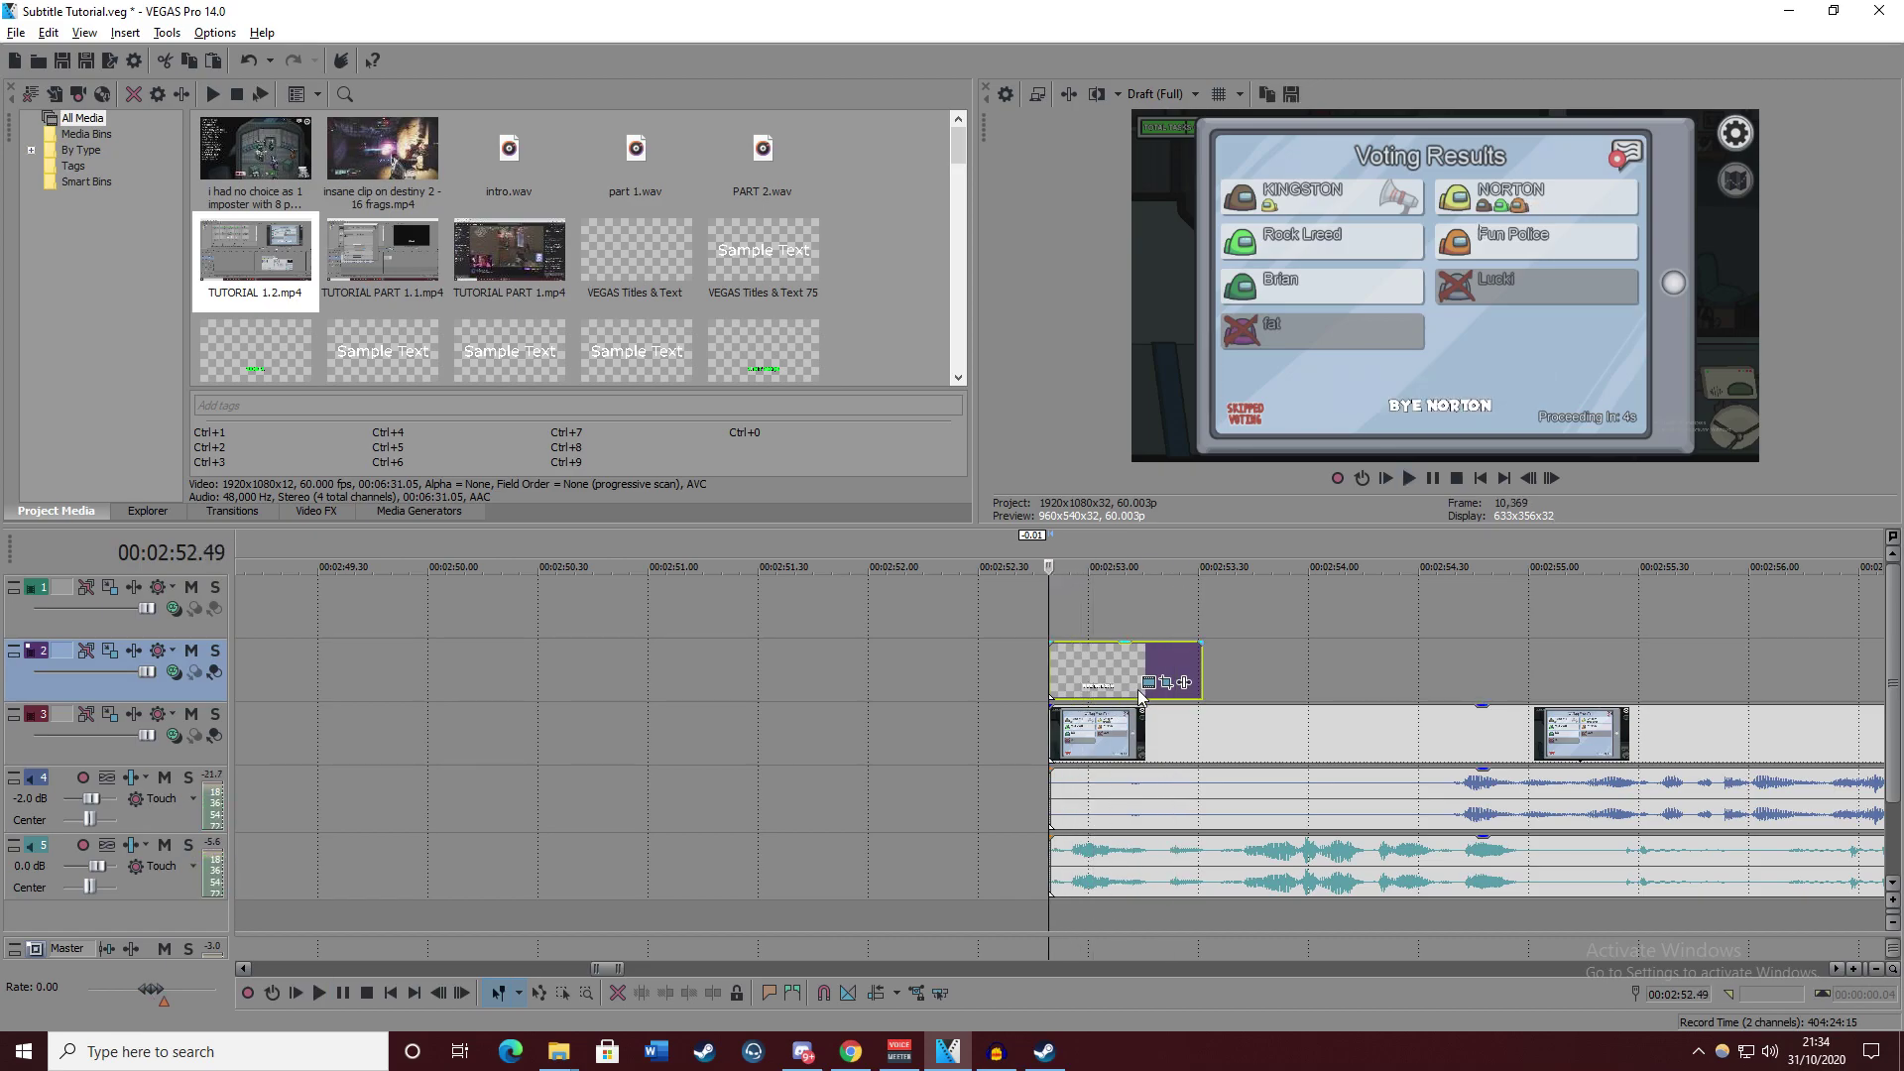
Add a 0.01 s fade-in to the title, play it back, and extend it to 00:02:53.34.
{"action": "scroll", "coordinate": [1066, 656], "scroll_direction": "up", "scroll_amount": 8}
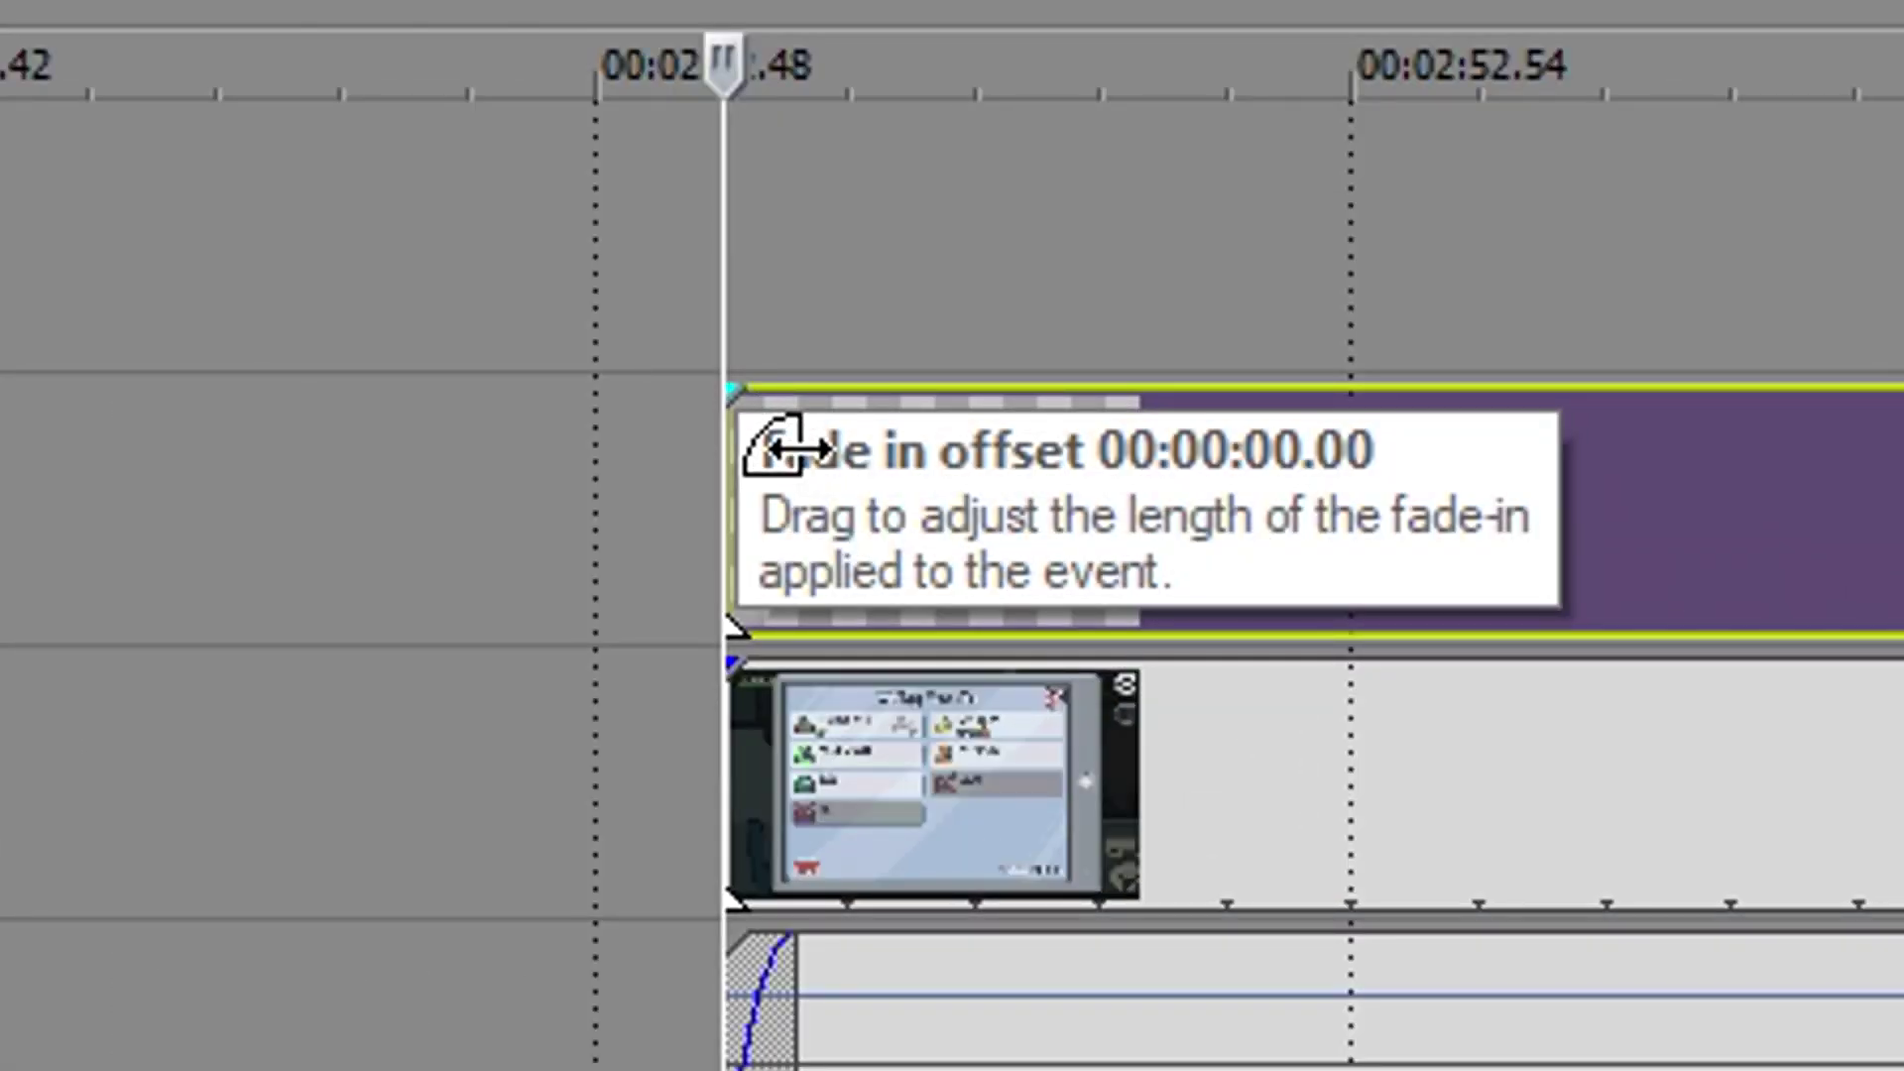
{"action": "left_click_drag", "start_coordinate": [783, 449], "coordinate": [996, 552]}
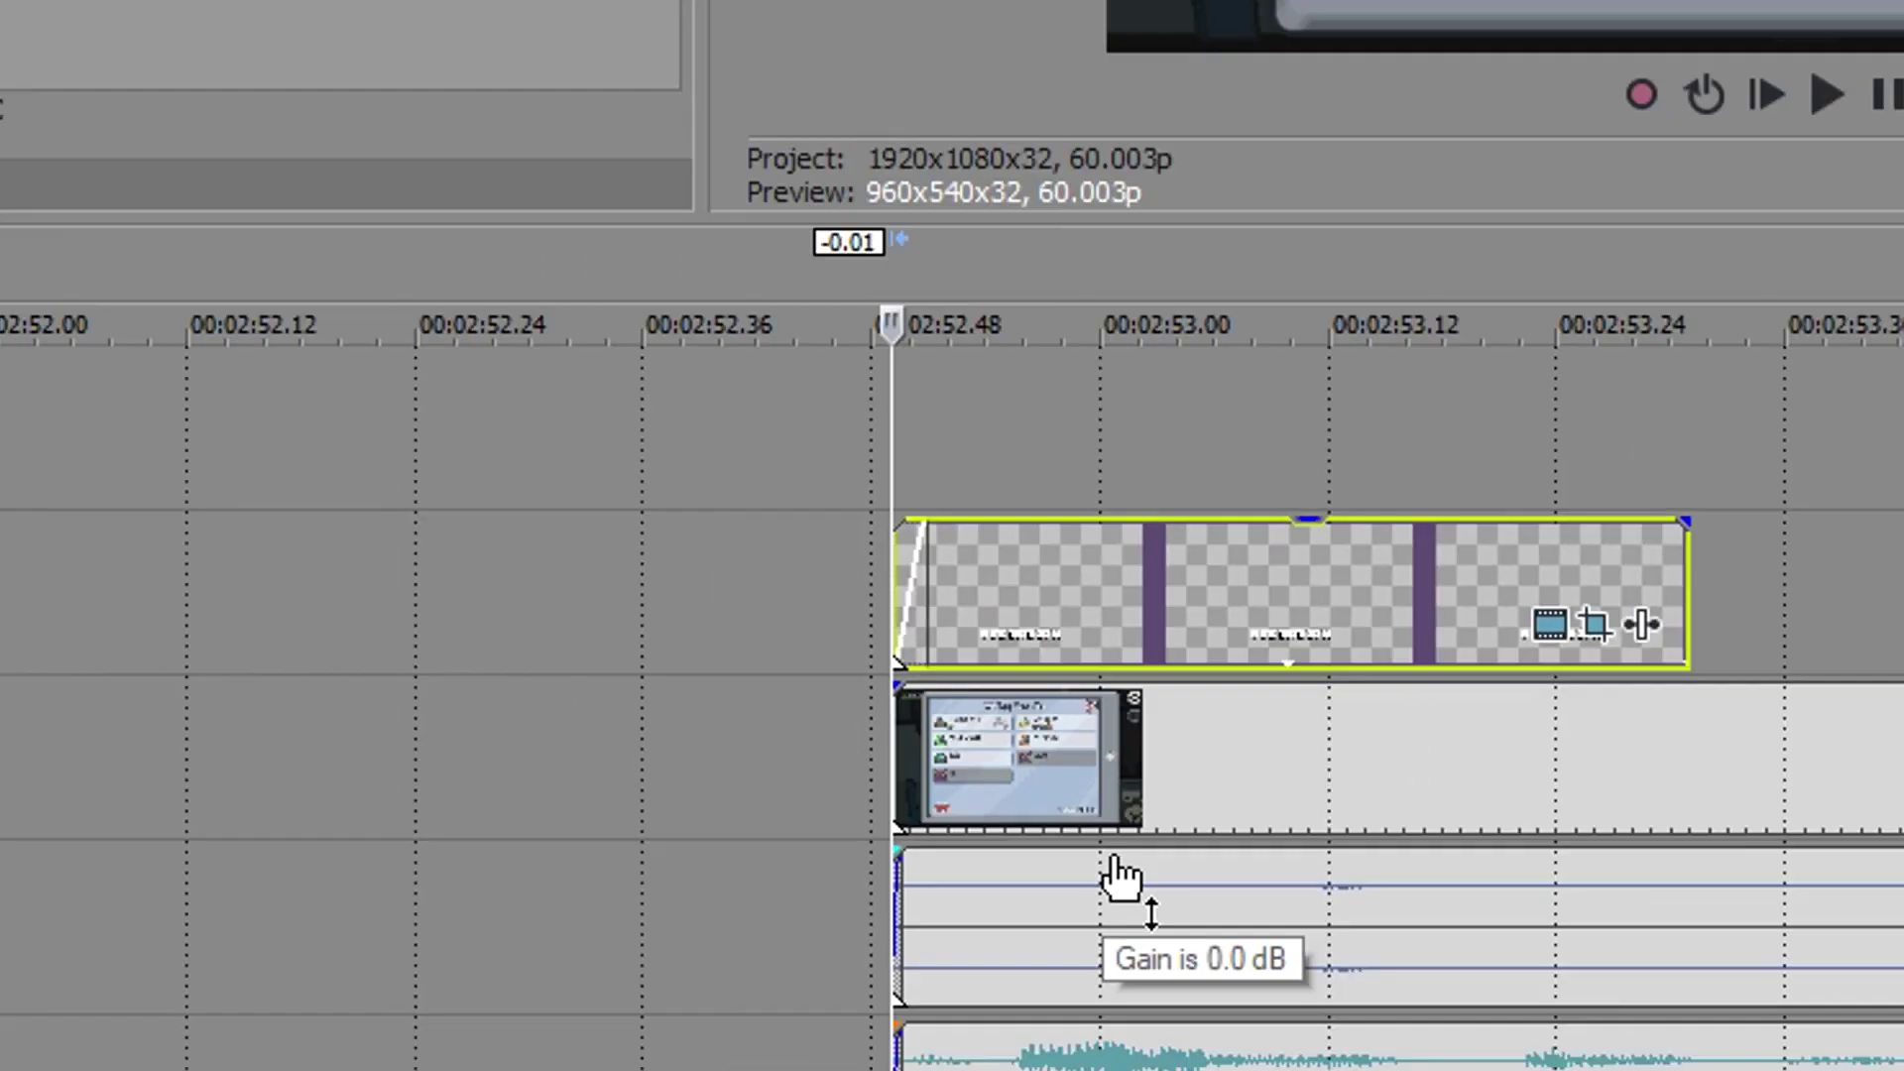
{"action": "key", "text": "space"}
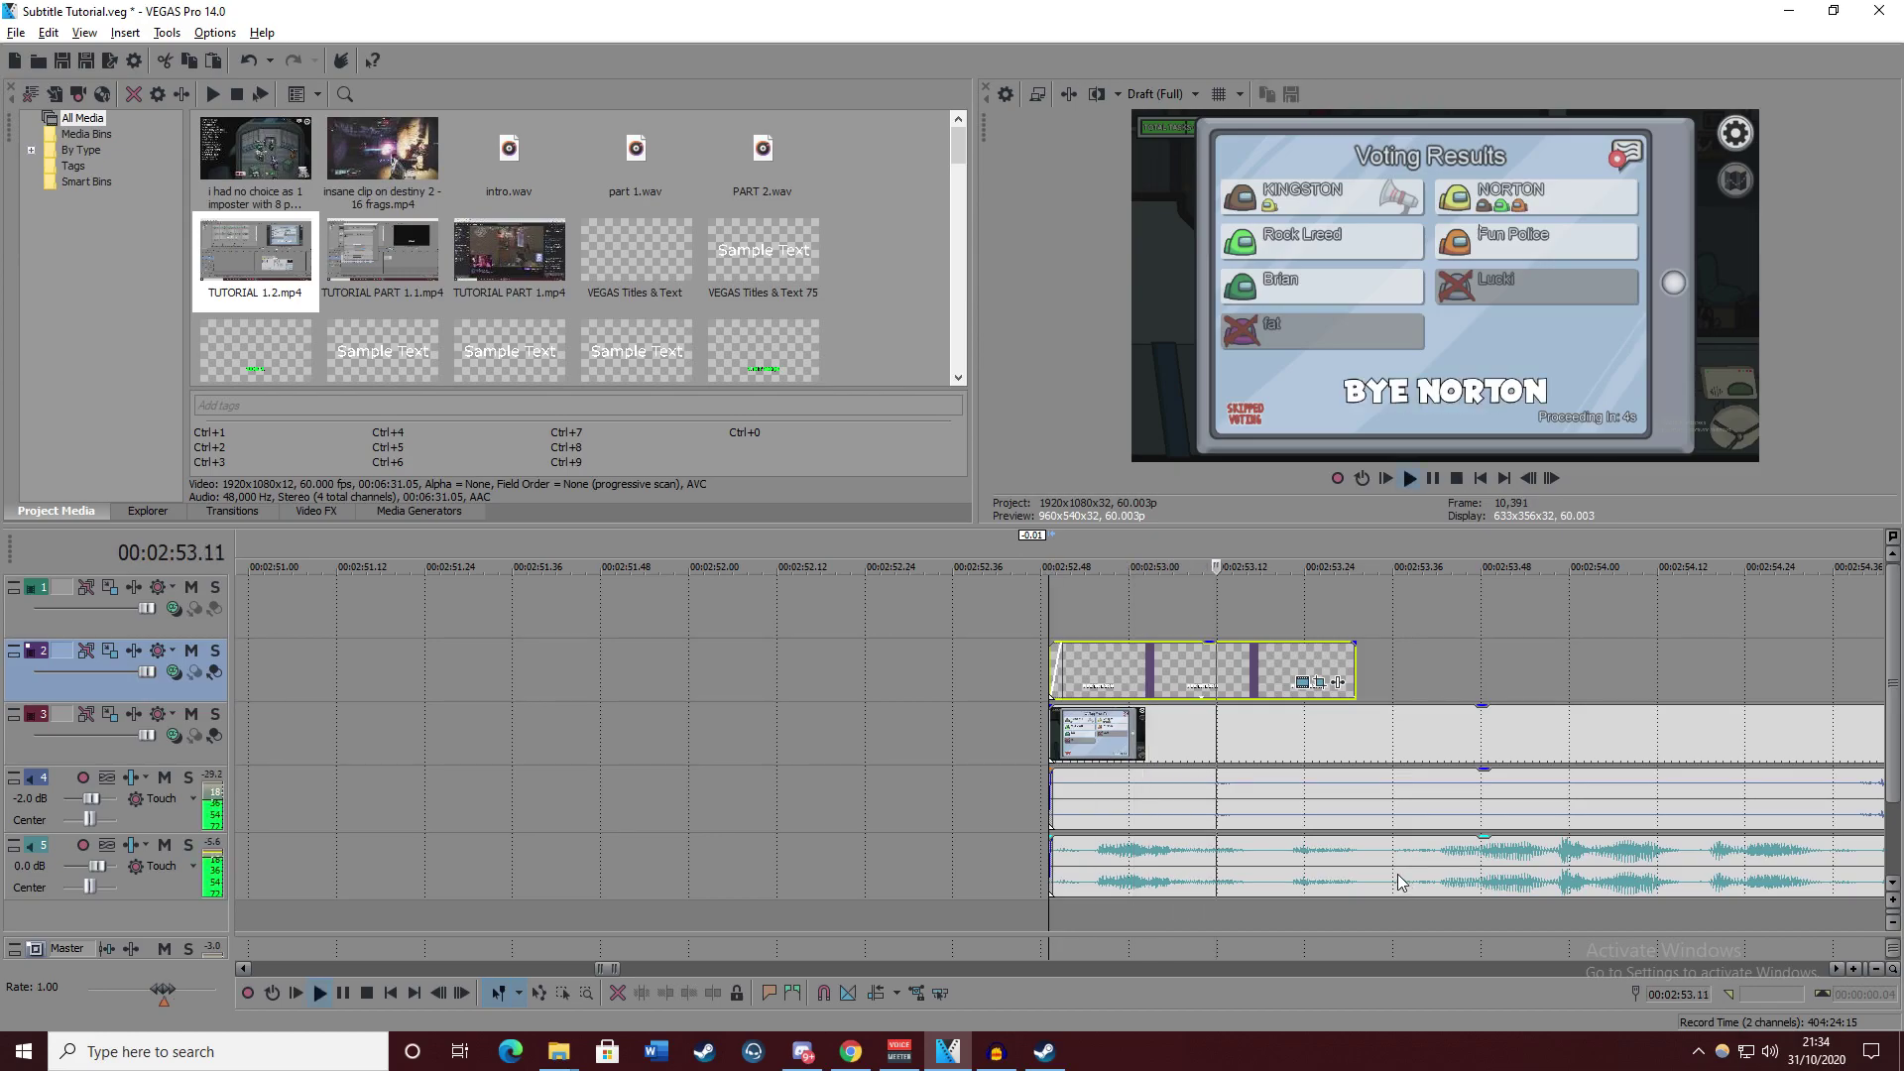
{"action": "left_click", "coordinate": [1389, 866]}
{"action": "key", "text": "Return"}
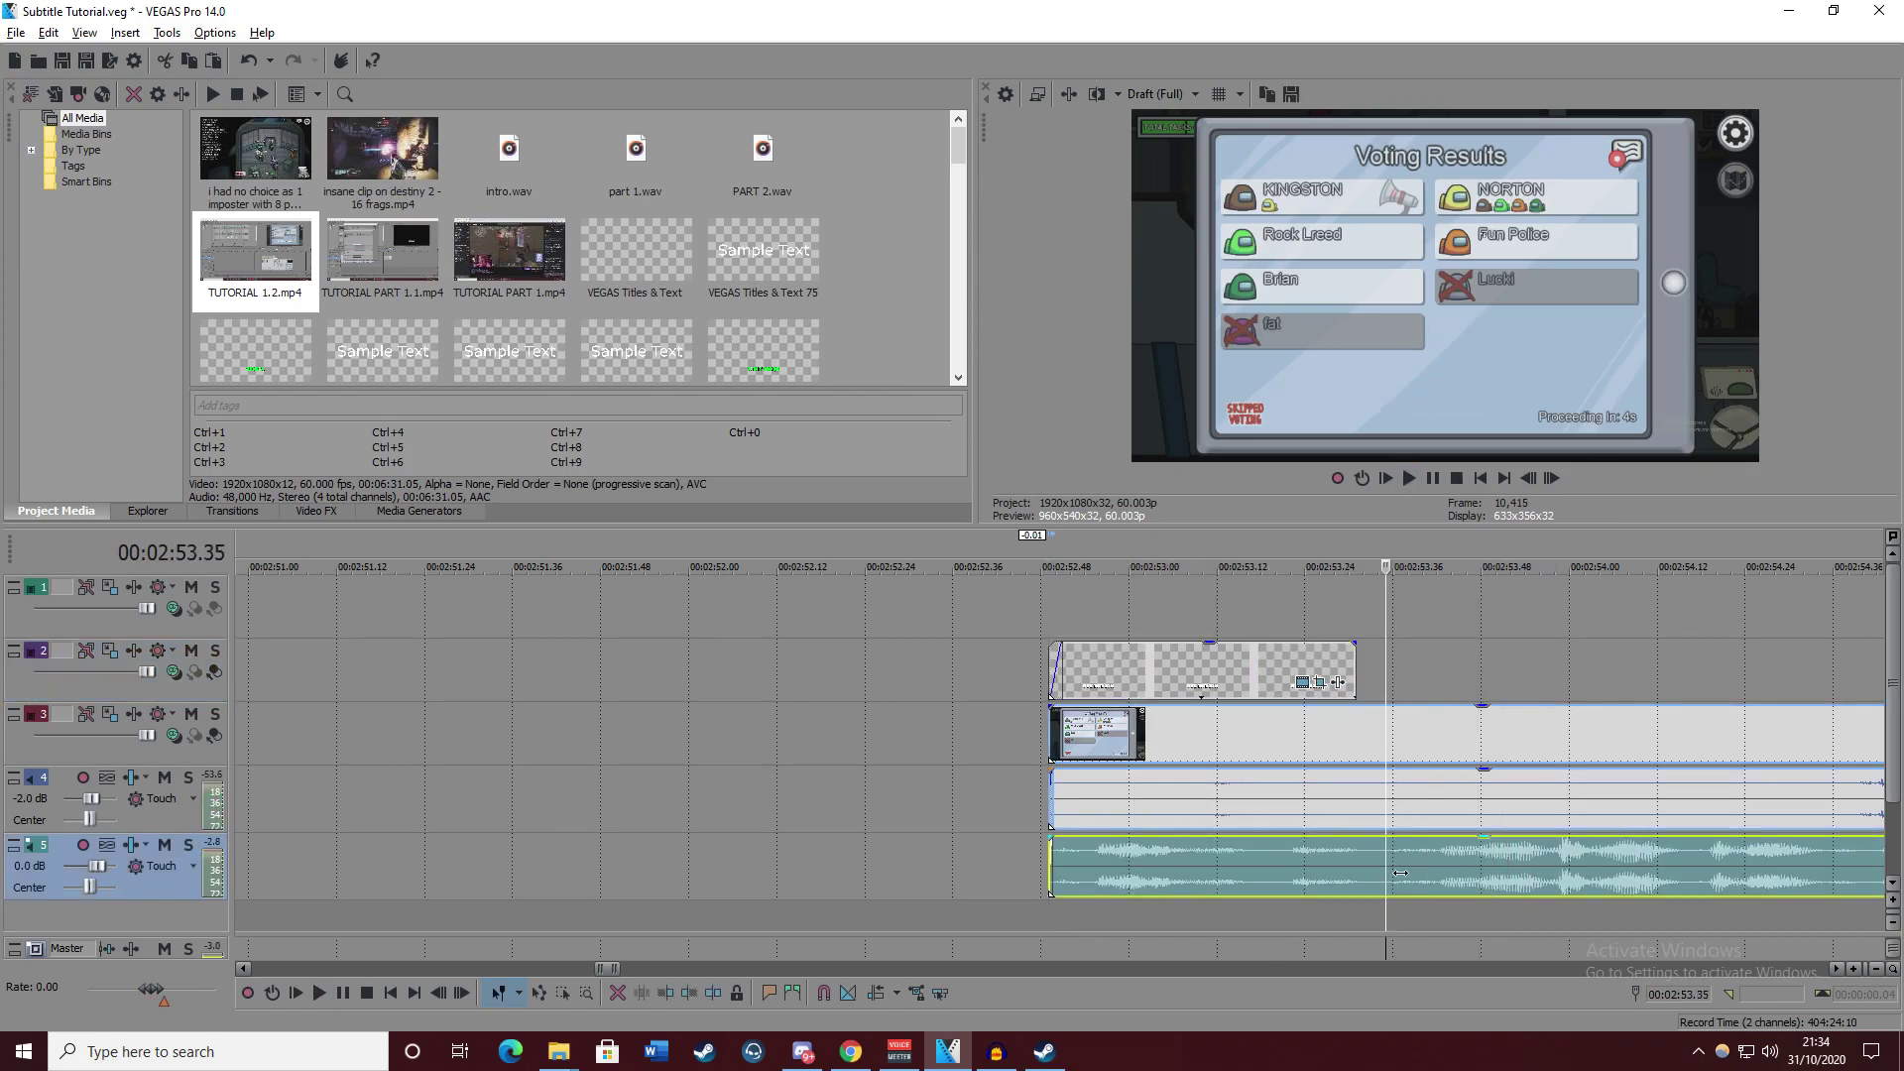
{"action": "scroll", "coordinate": [1349, 870], "scroll_direction": "up", "scroll_amount": 3}
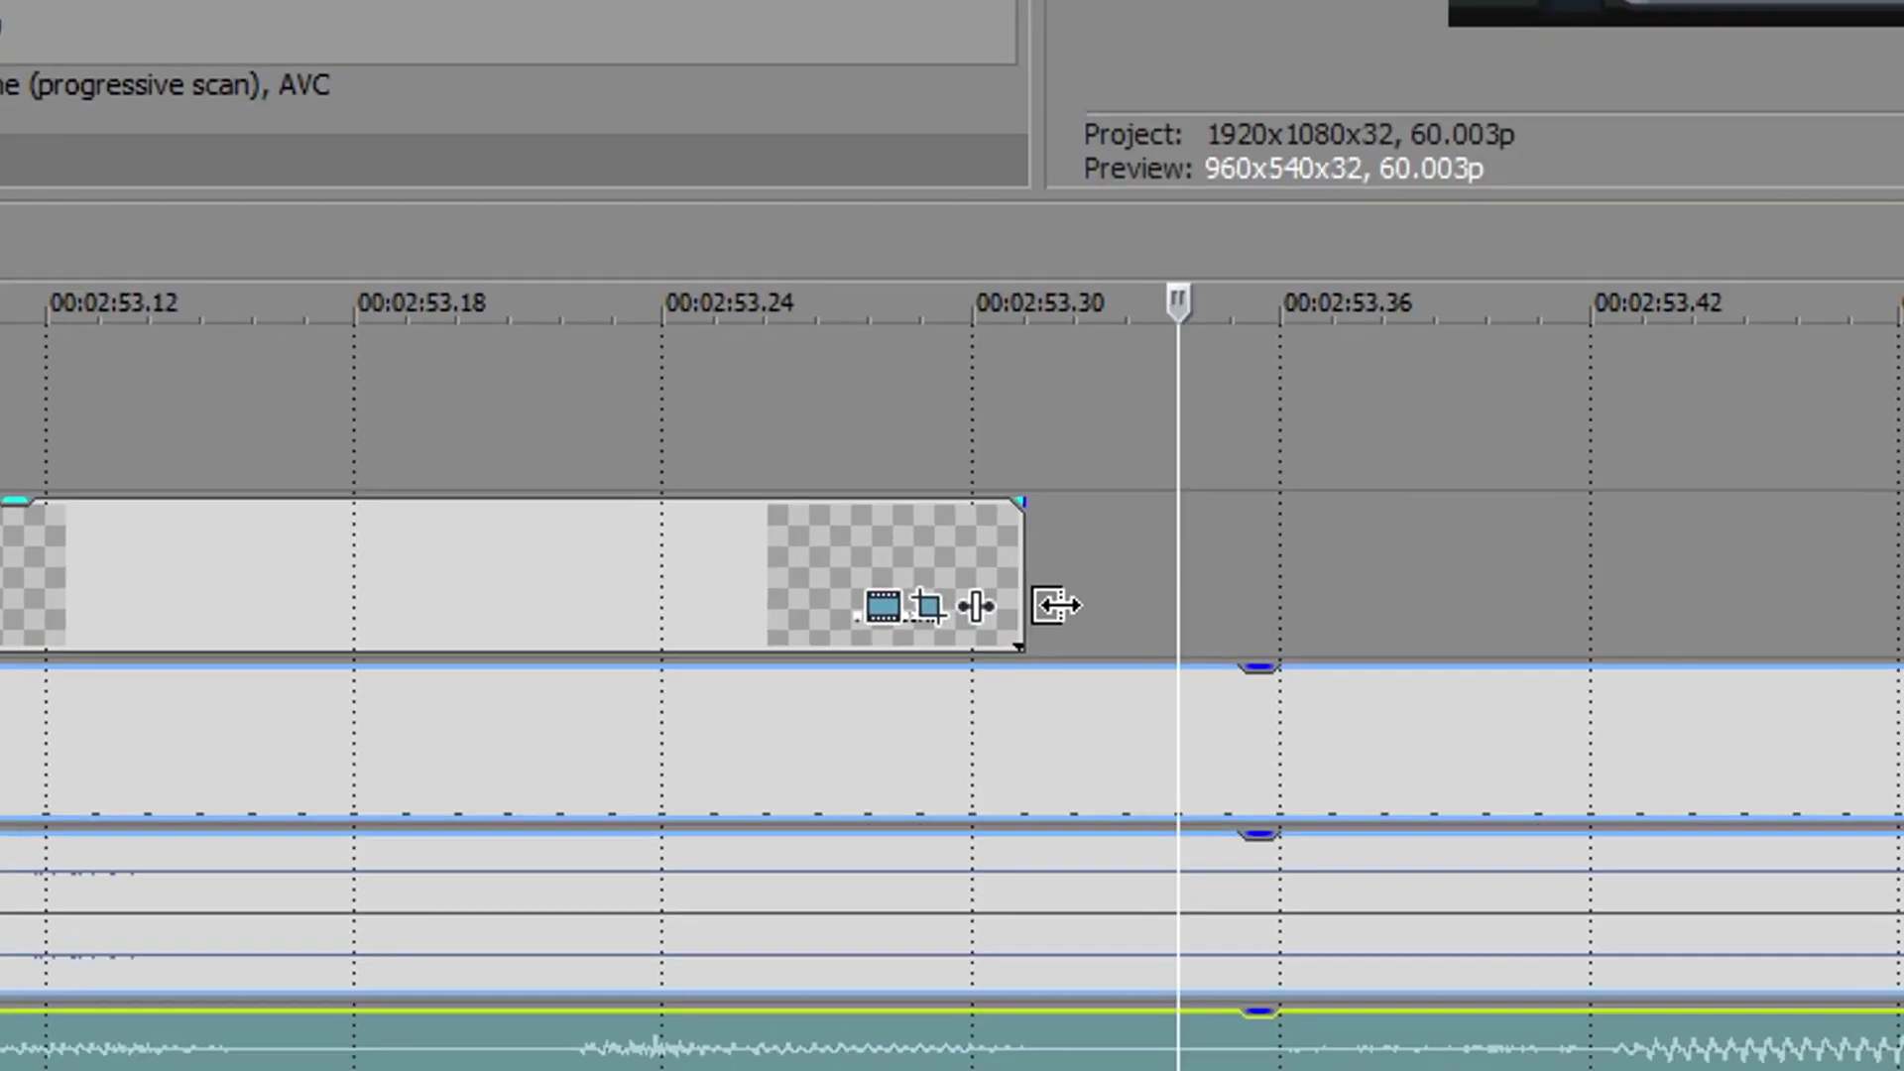
{"action": "left_click_drag", "start_coordinate": [980, 679], "coordinate": [1044, 682]}
{"action": "scroll", "coordinate": [1044, 682], "scroll_direction": "down", "scroll_amount": 5}
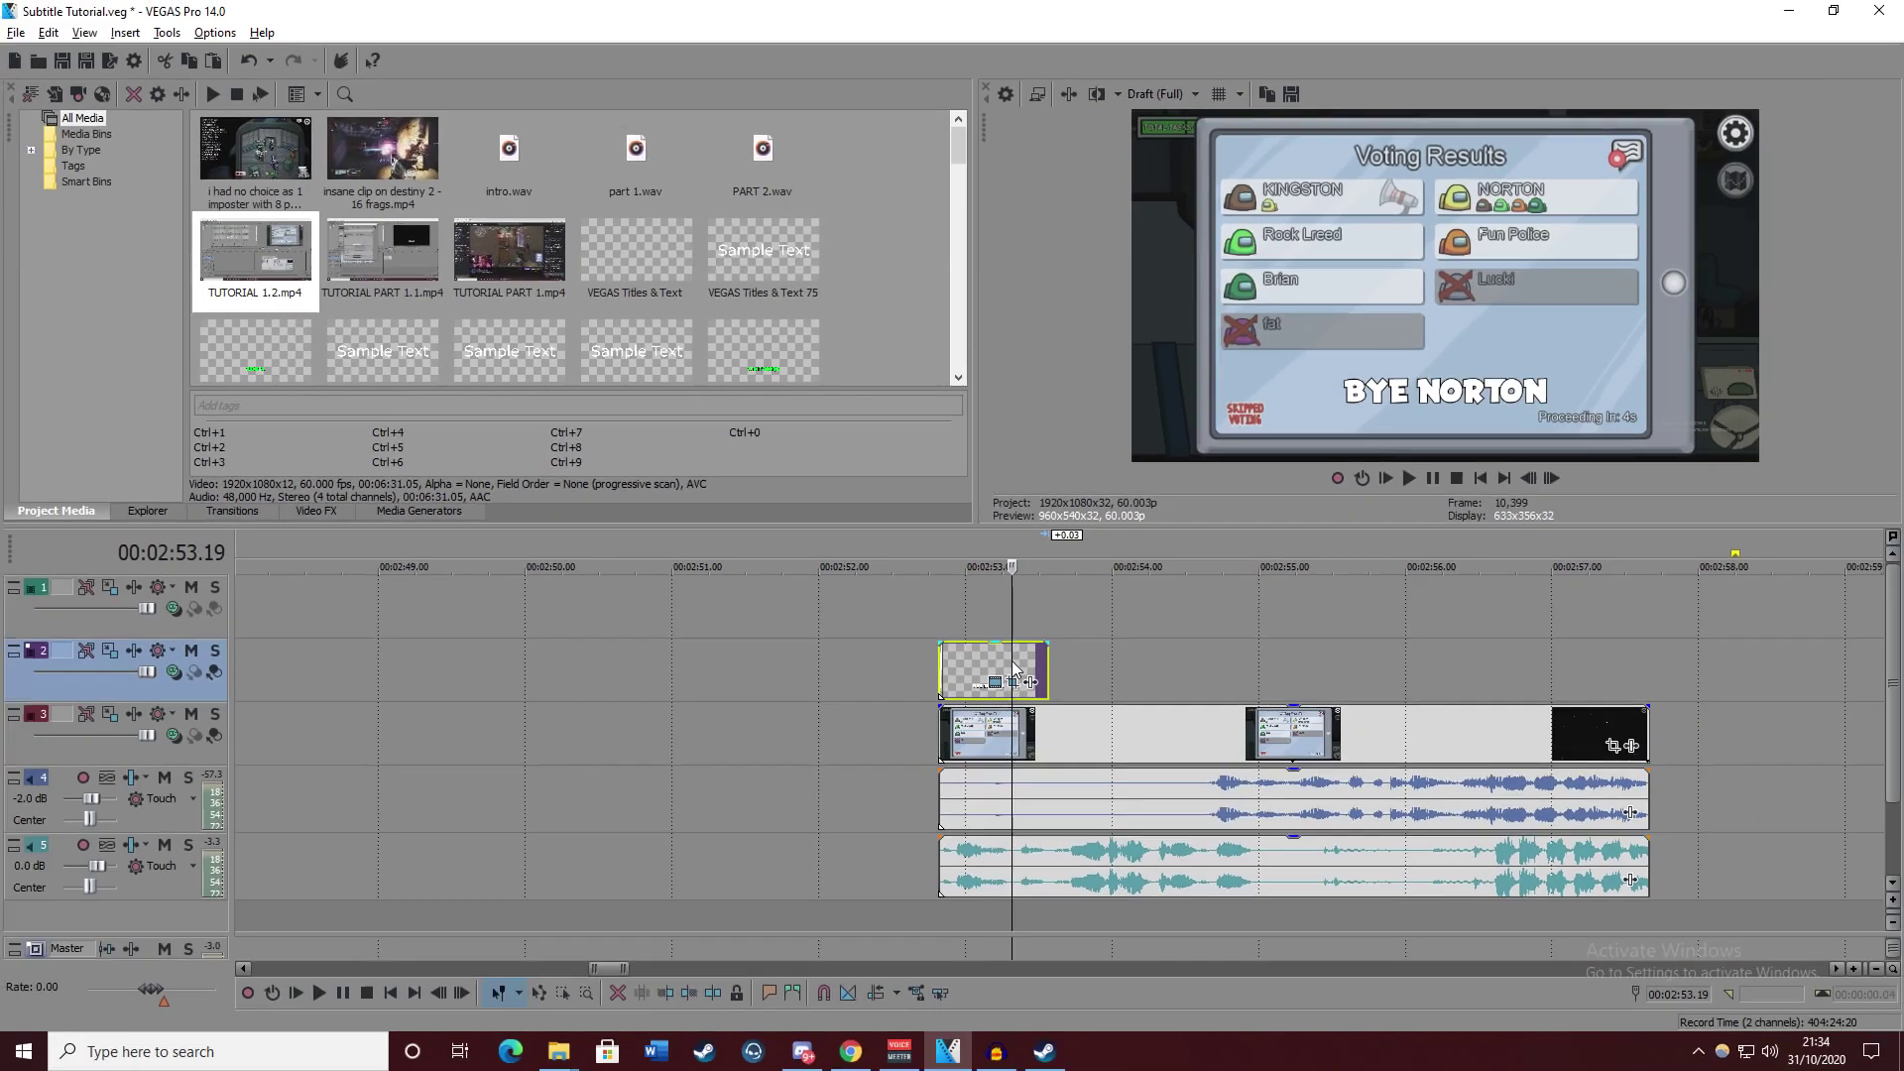
Paste a new copy of the title at its end and retype the copy as SEE YOU IN THE.
{"action": "left_click", "coordinate": [1061, 687]}
{"action": "scroll", "coordinate": [1061, 686], "scroll_direction": "up", "scroll_amount": 2}
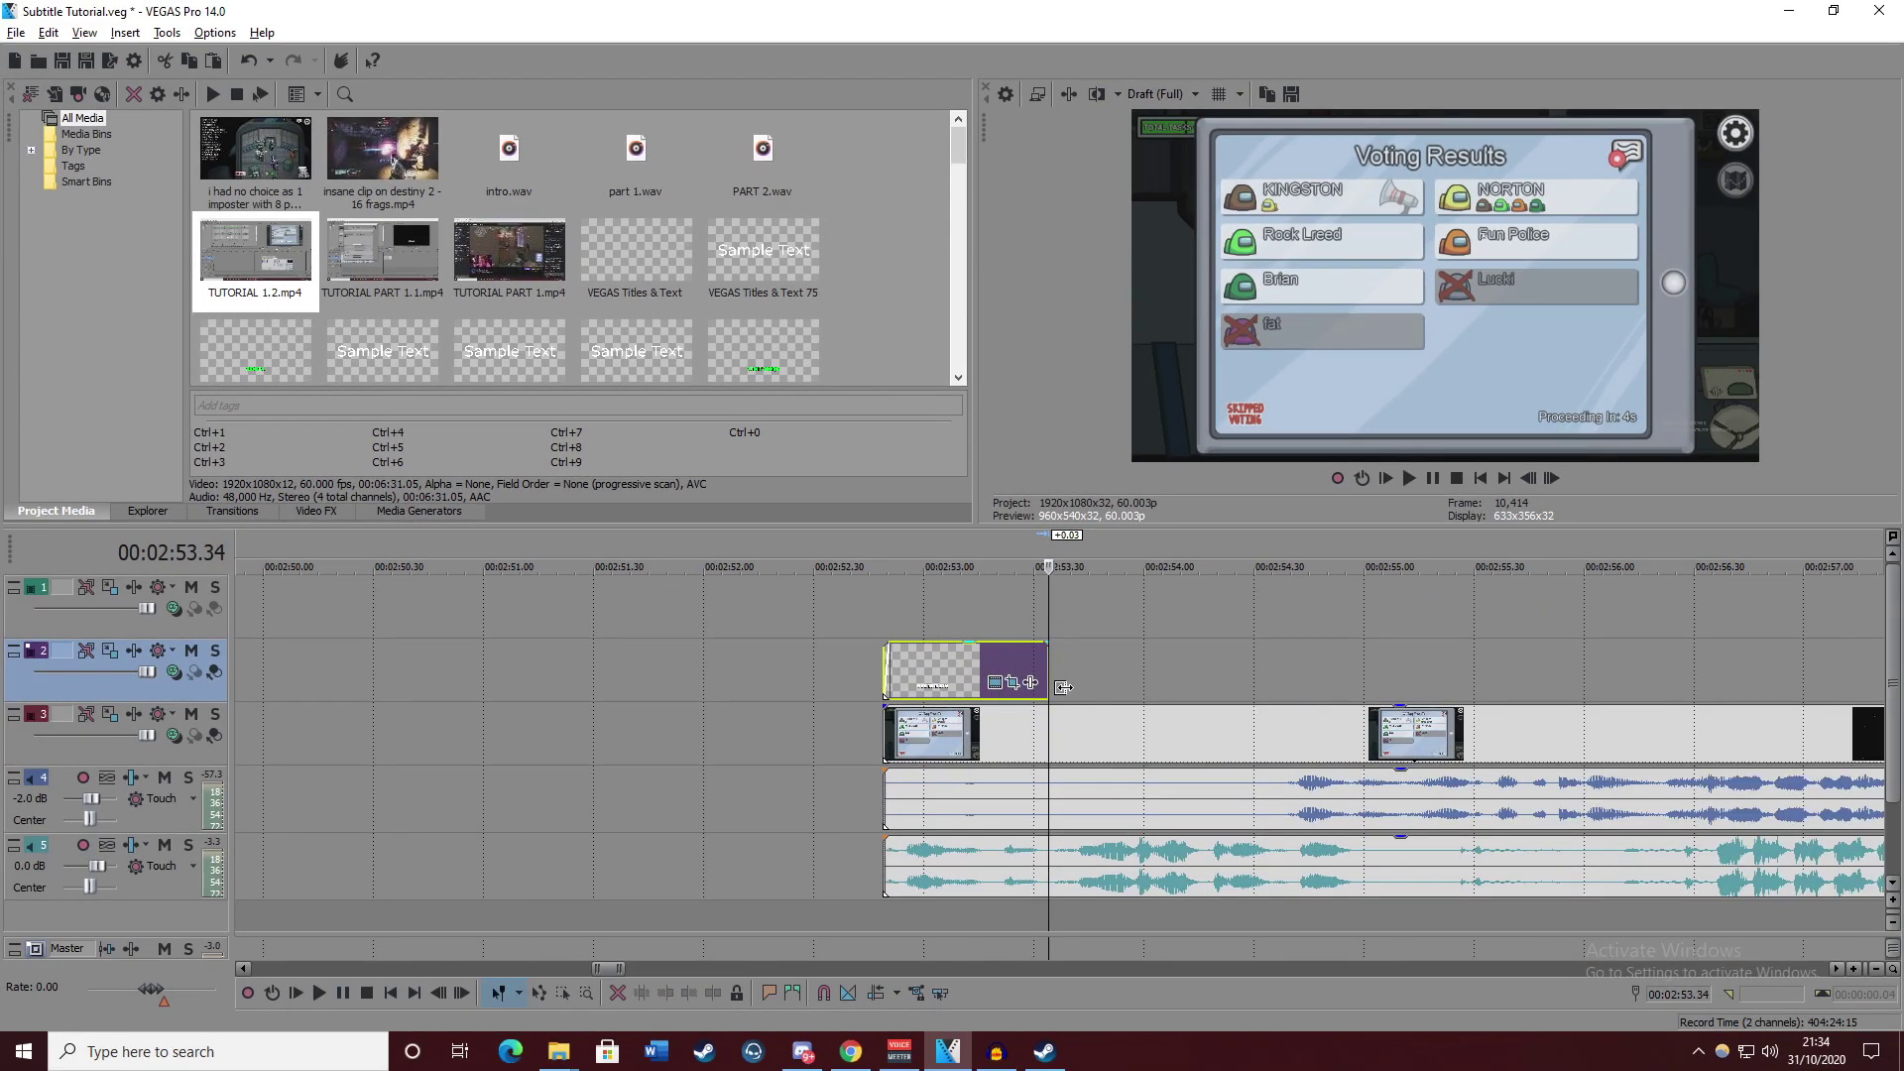
{"action": "key", "text": "ctrl+v"}
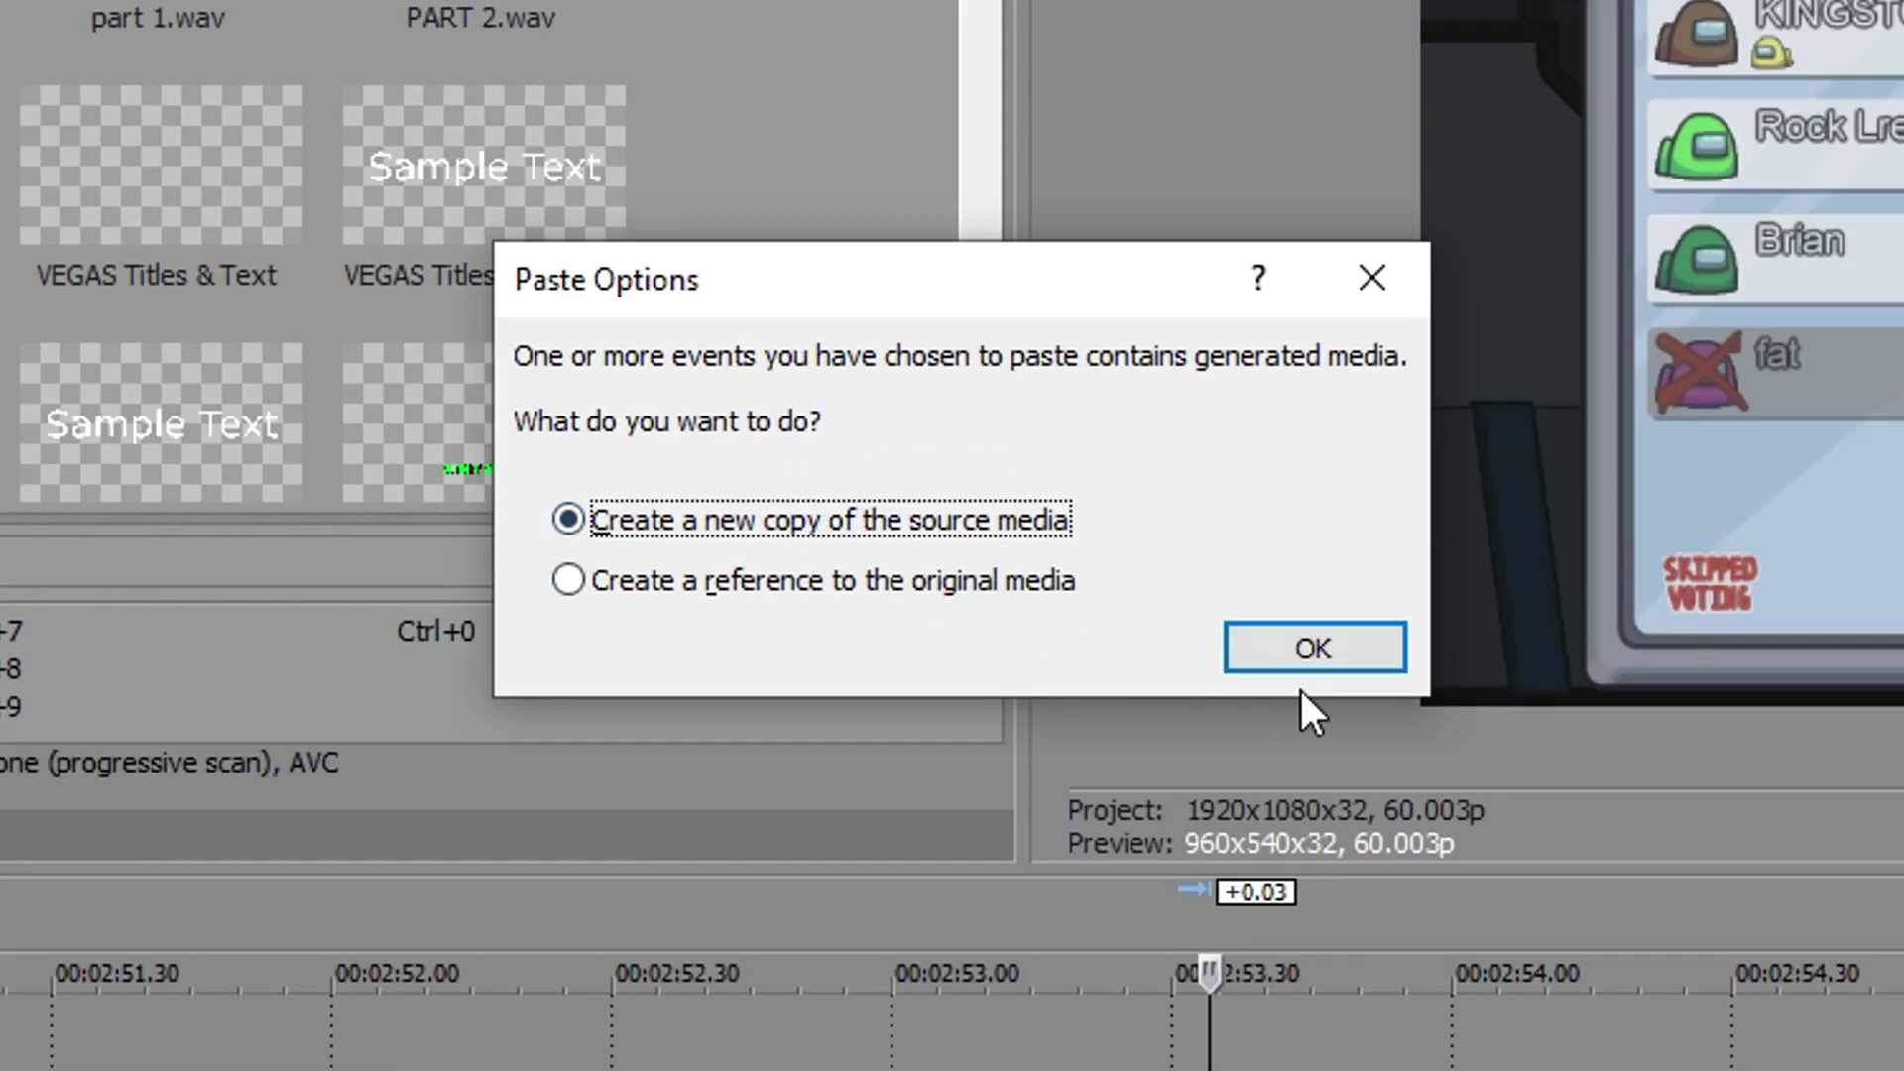
{"action": "left_click", "coordinate": [1341, 650]}
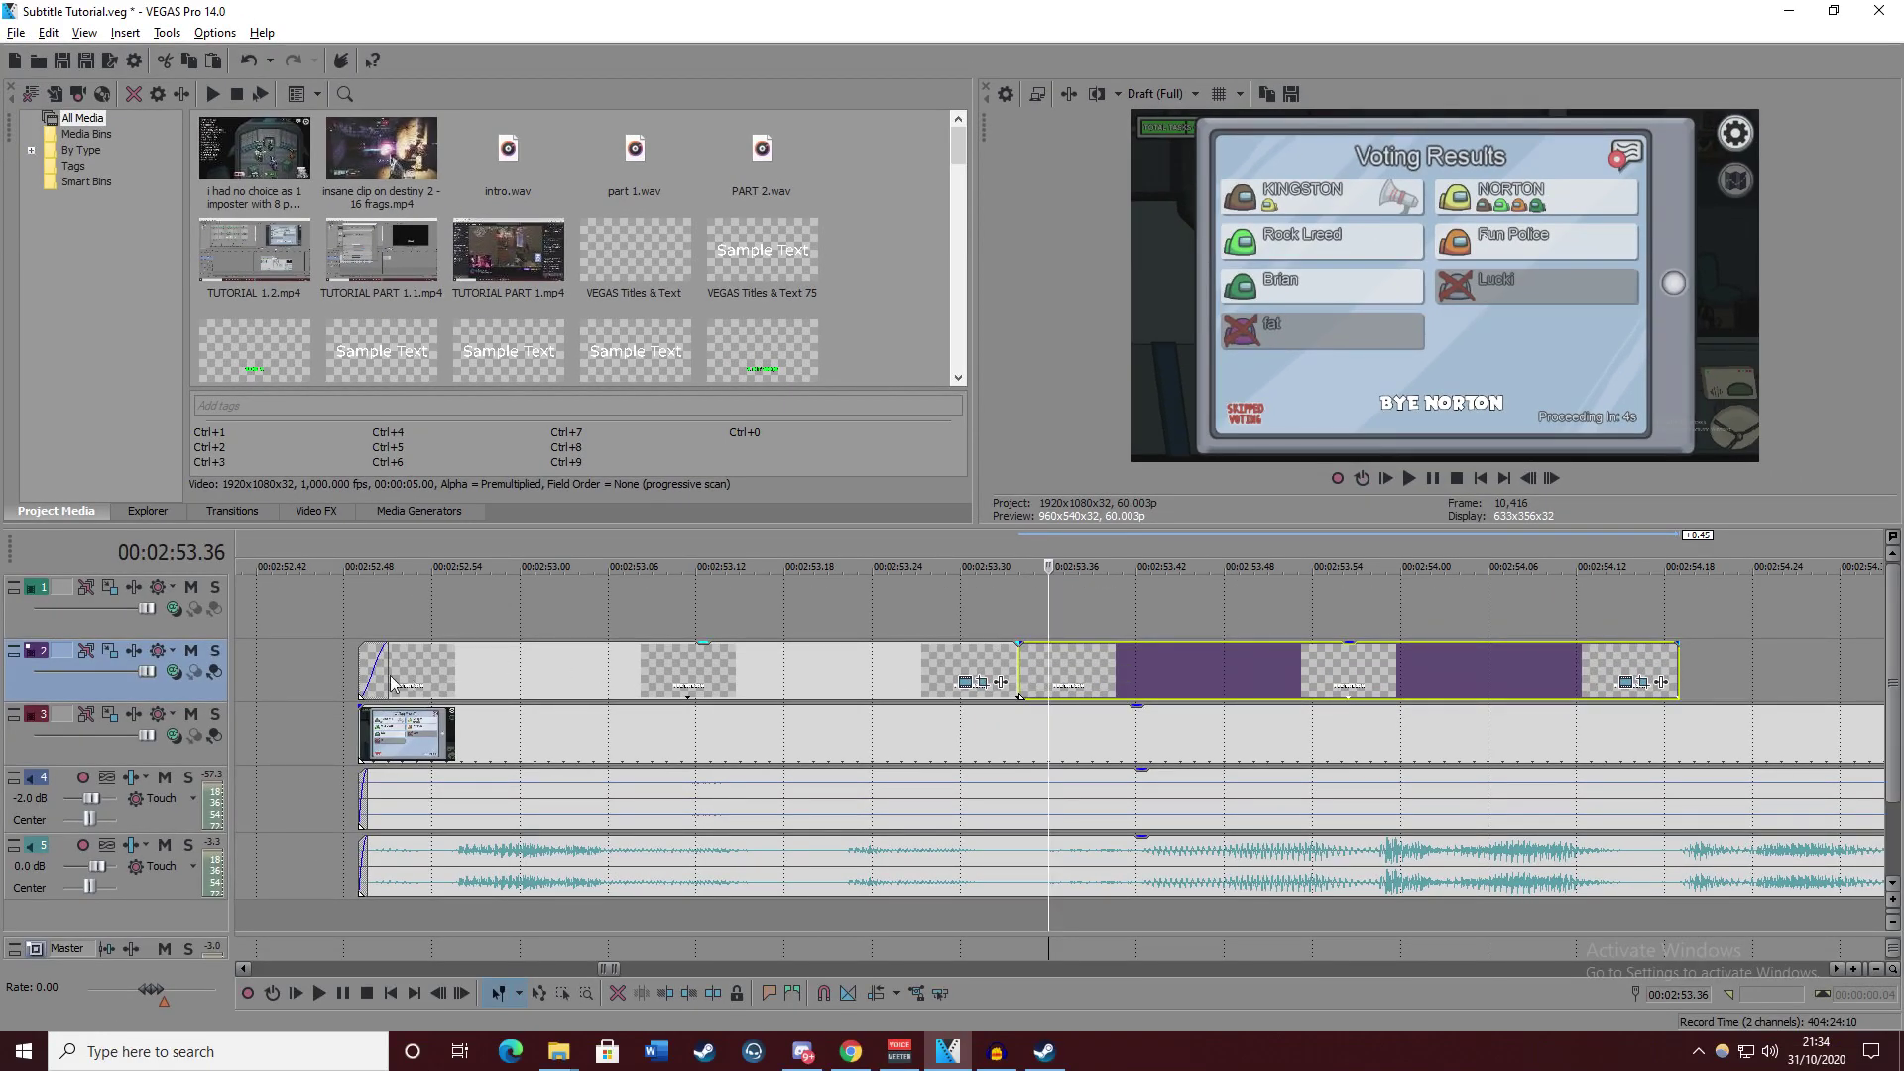
{"action": "left_click", "coordinate": [1626, 682]}
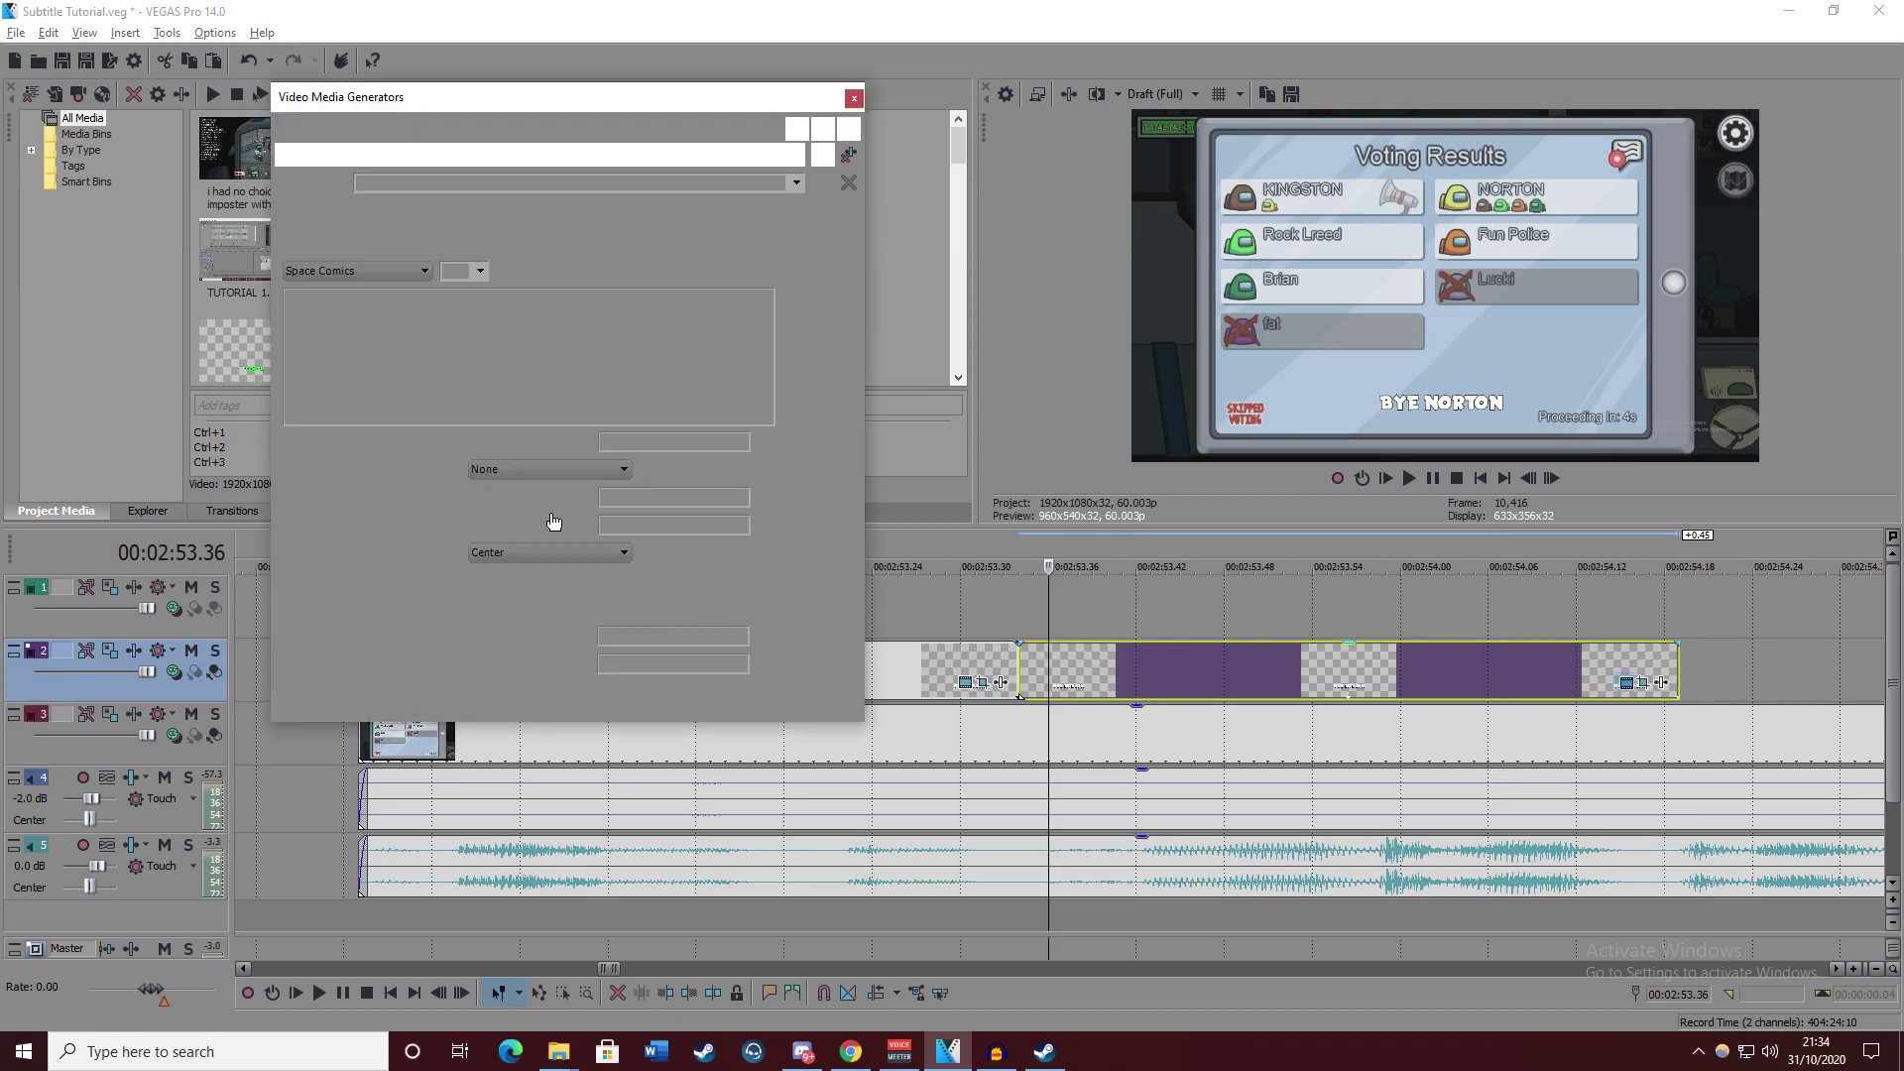
{"action": "type", "text": "SEE YOU IN THE"}
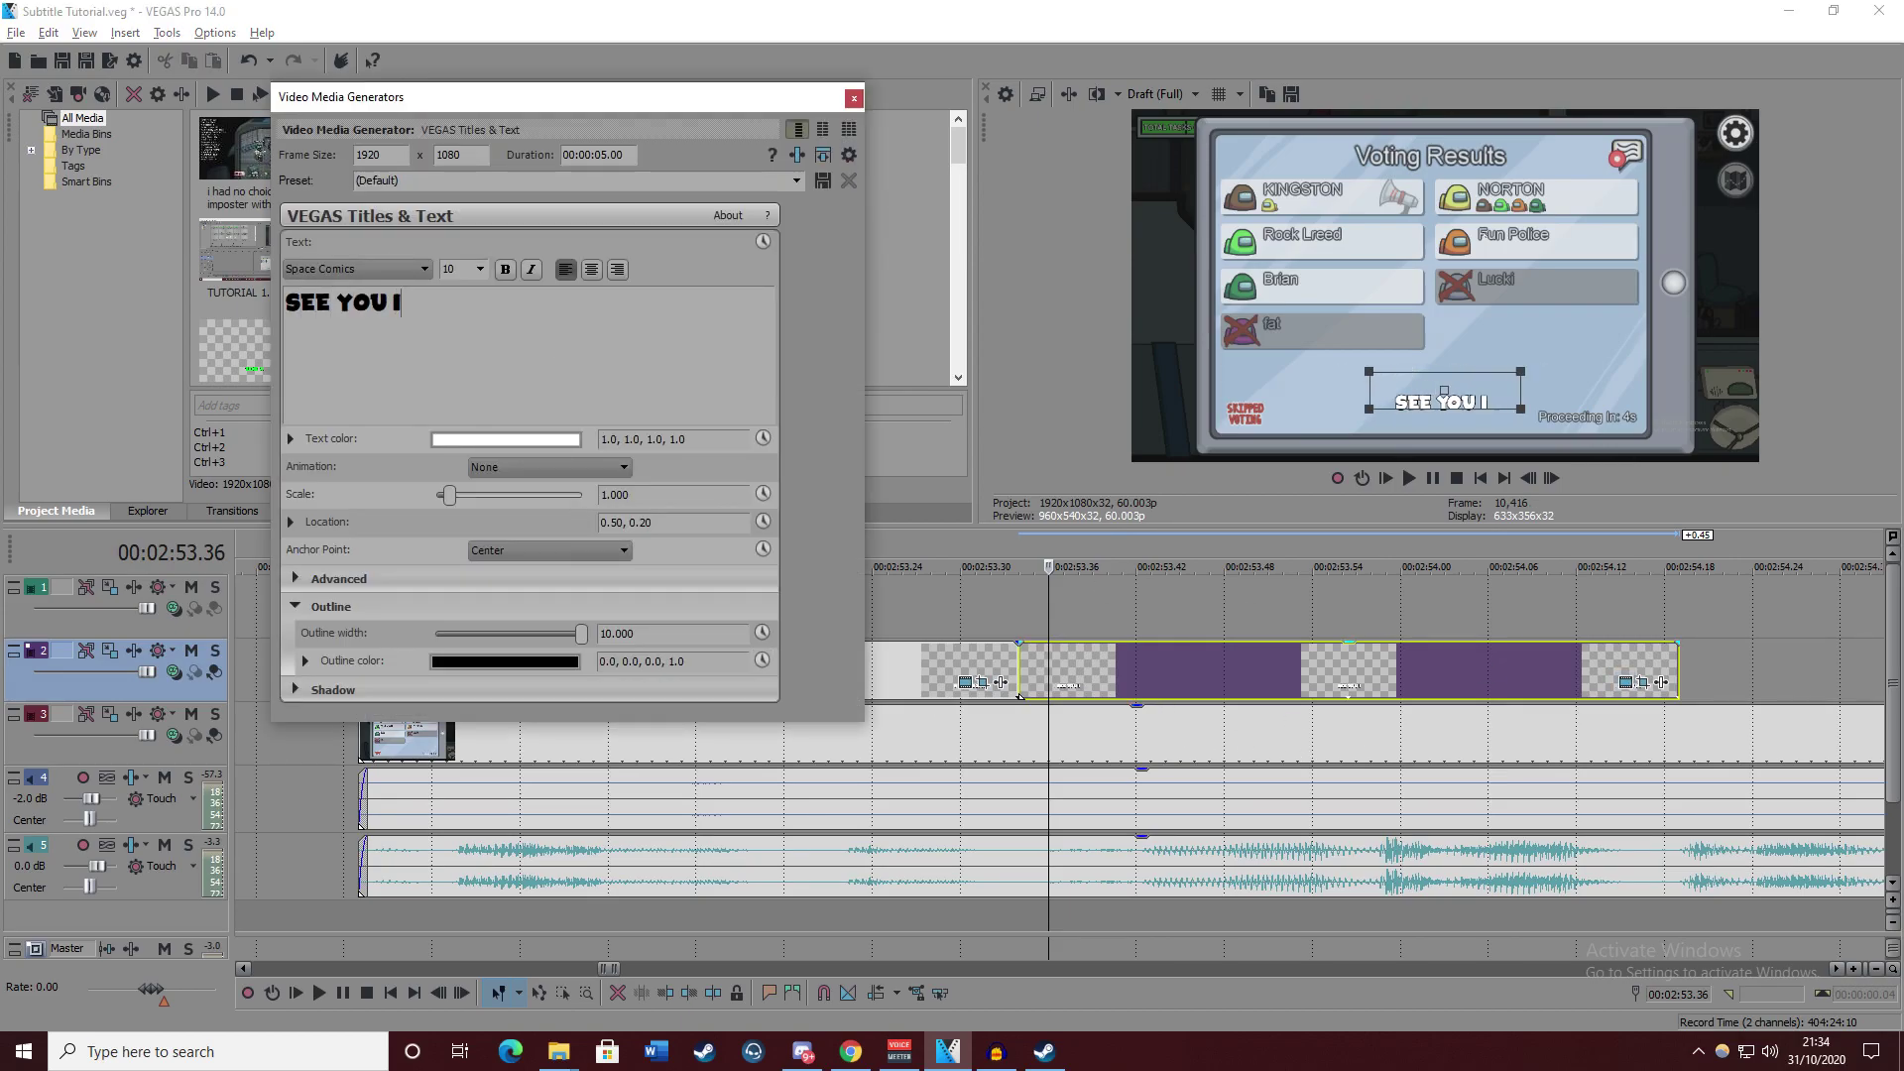
{"action": "left_click", "coordinate": [852, 97]}
{"action": "scroll", "coordinate": [1356, 786], "scroll_direction": "down", "scroll_amount": 2}
Play back the subtitle and trim the SEE YOU IN THE title shorter.
{"action": "key", "text": "space"}
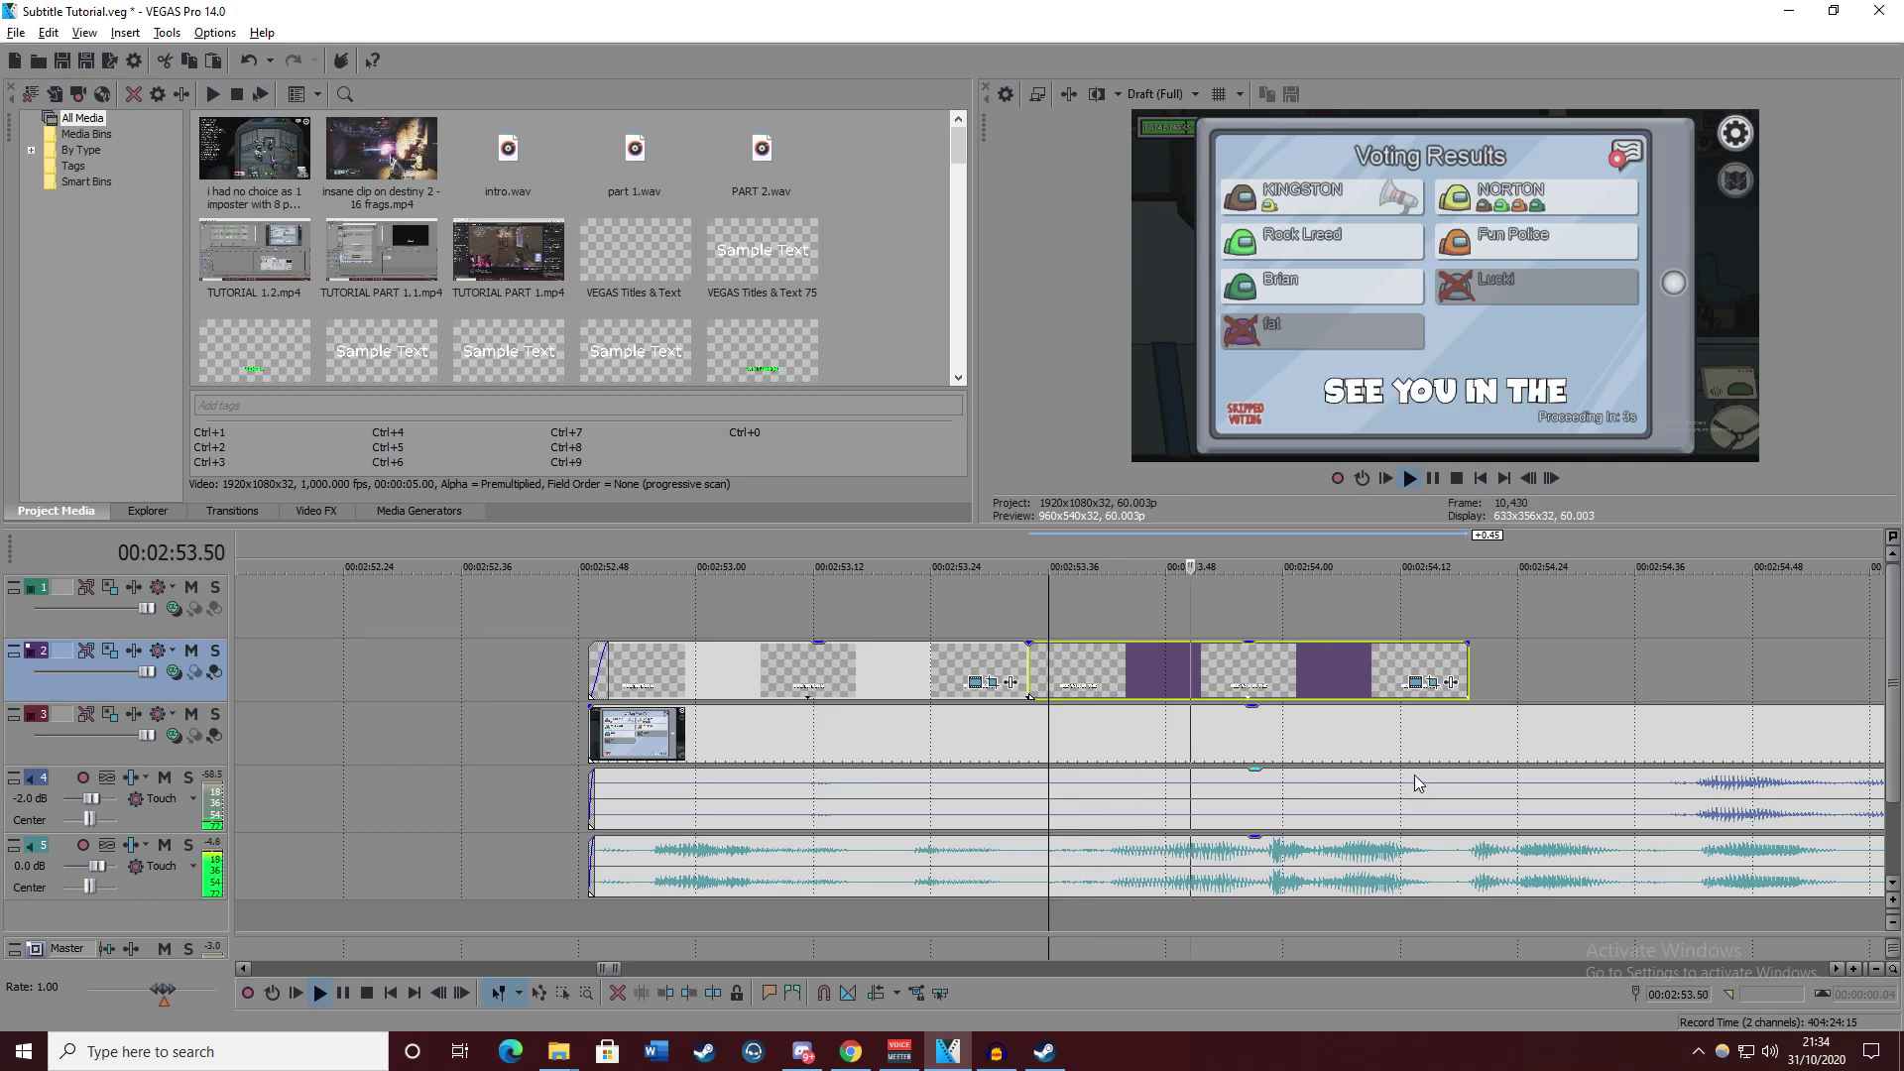
{"action": "key", "text": "space"}
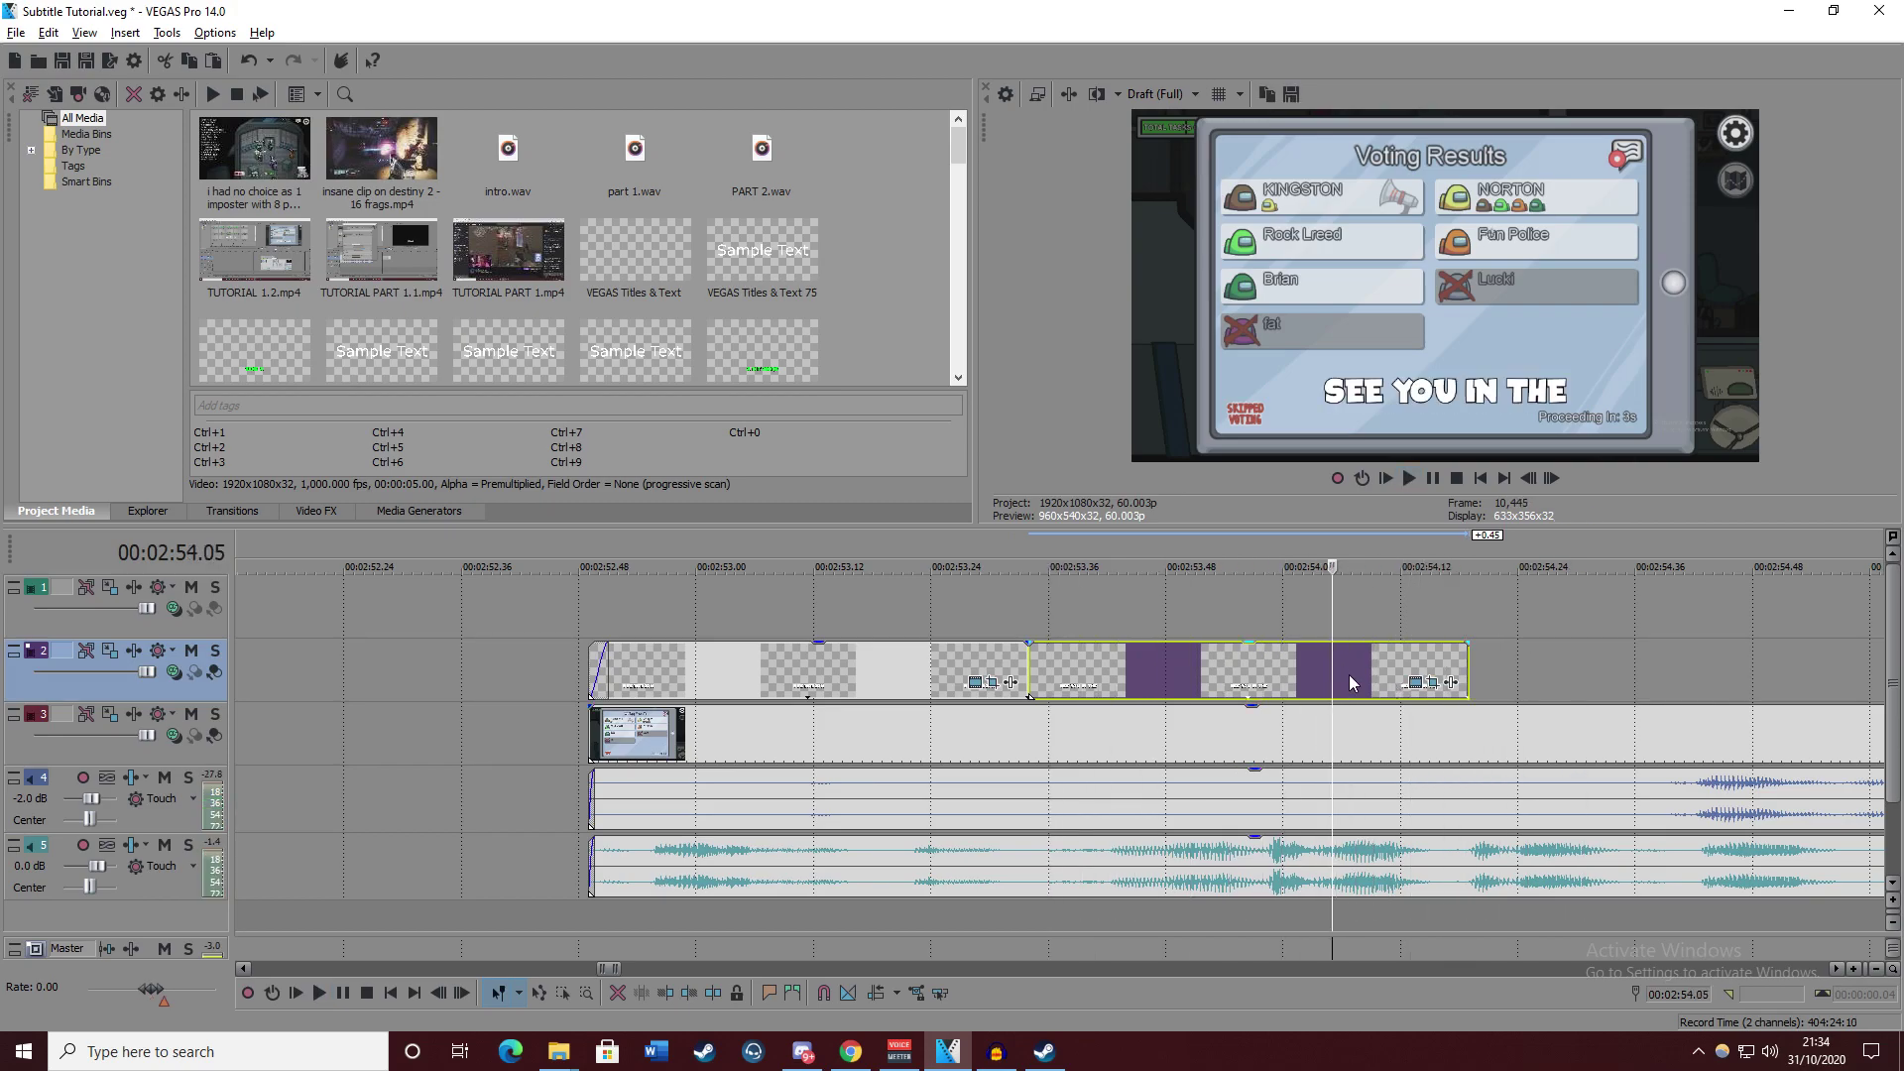
{"action": "left_click_drag", "start_coordinate": [1464, 673], "coordinate": [1331, 673]}
Paste another new title copy after it and retype it as AFTER LIFE SIR.
{"action": "left_click", "coordinate": [1277, 669]}
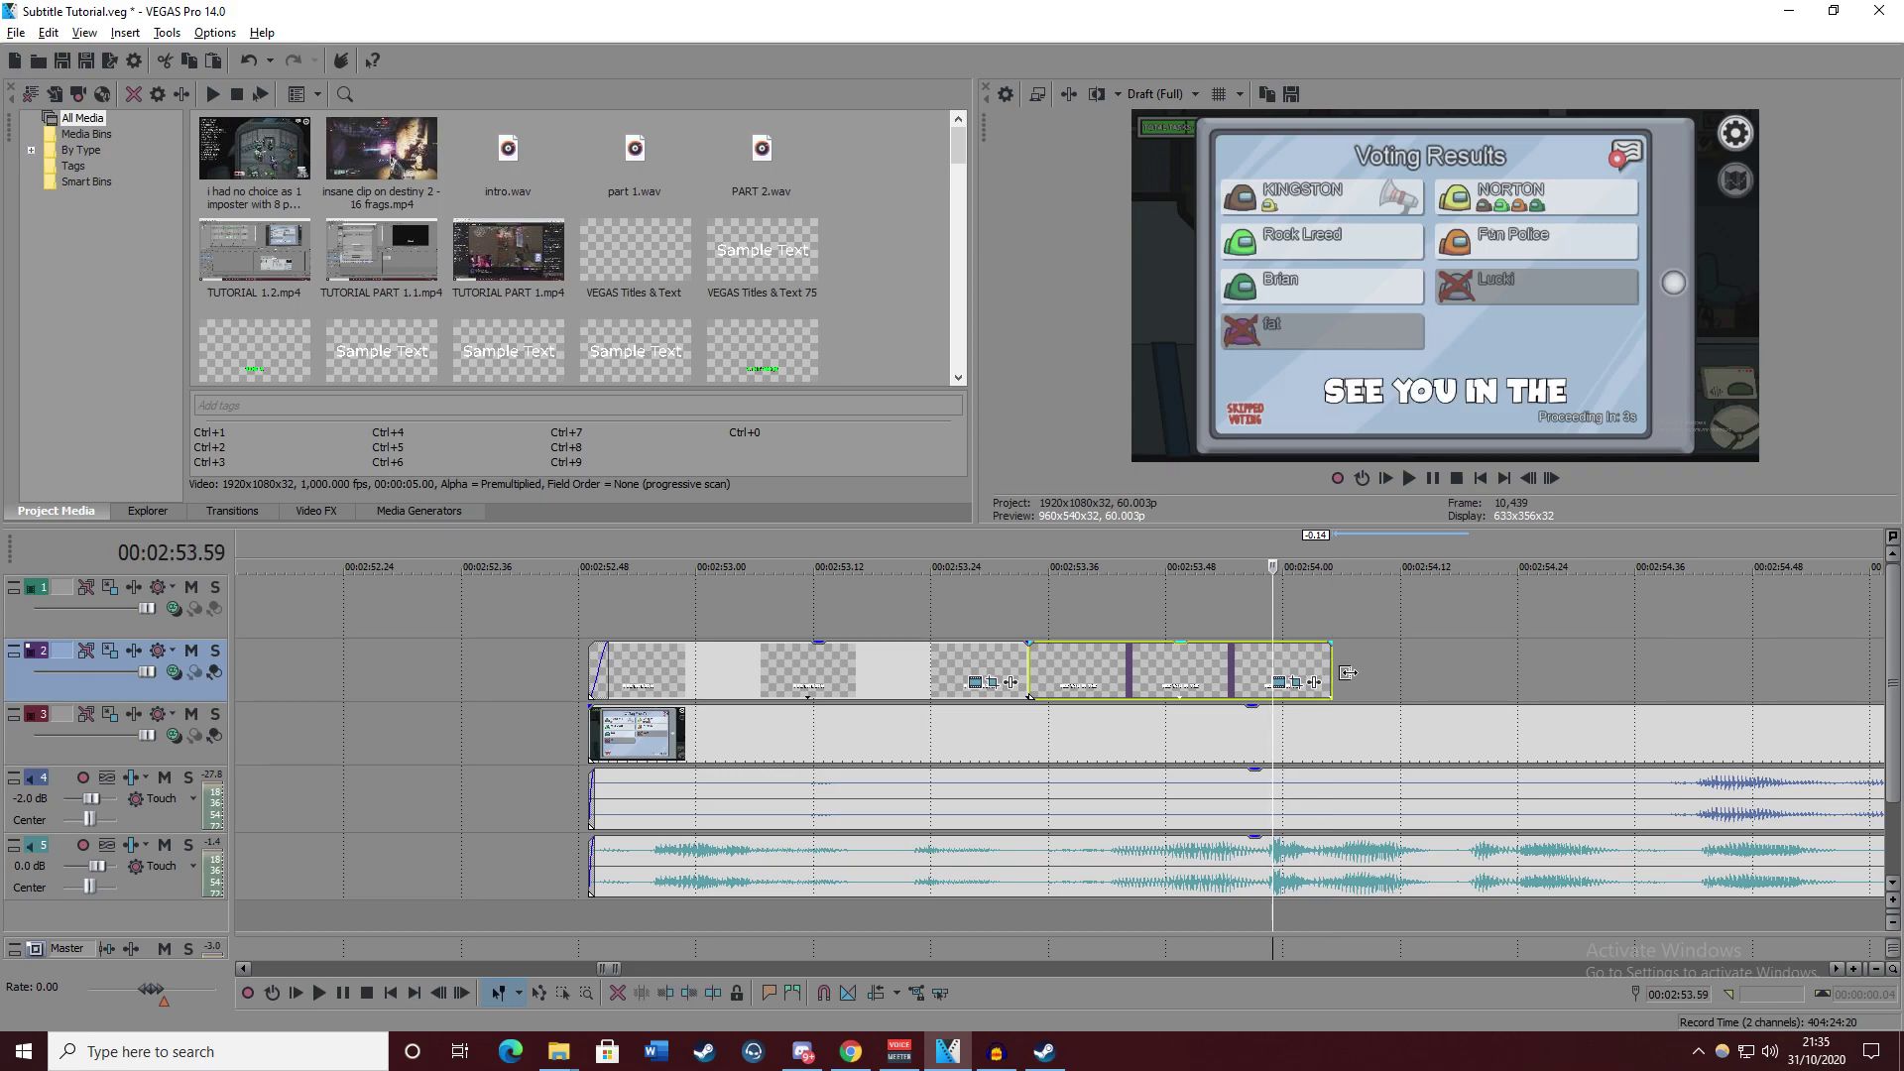
{"action": "key", "text": "ctrl+v"}
{"action": "left_click", "coordinate": [1096, 437]}
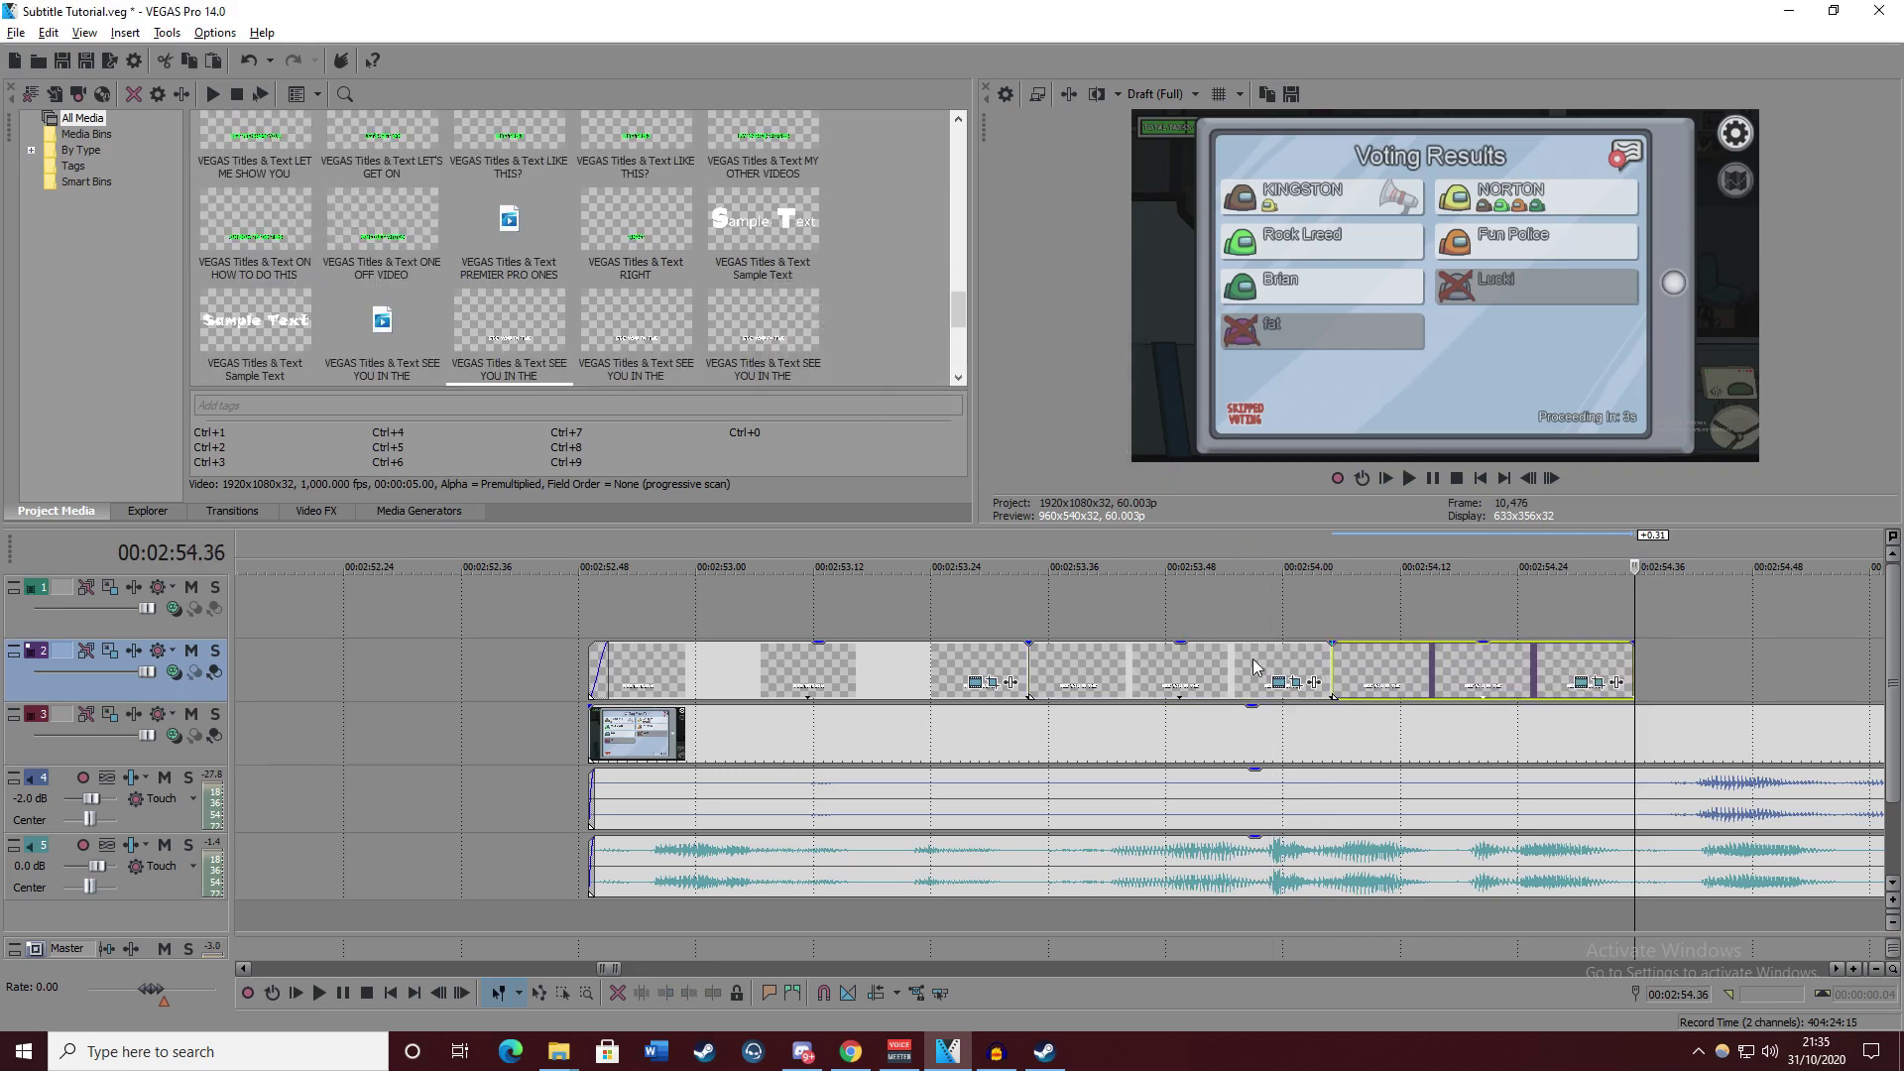
{"action": "left_click", "coordinate": [1590, 688]}
{"action": "type", "text": "AFTER"}
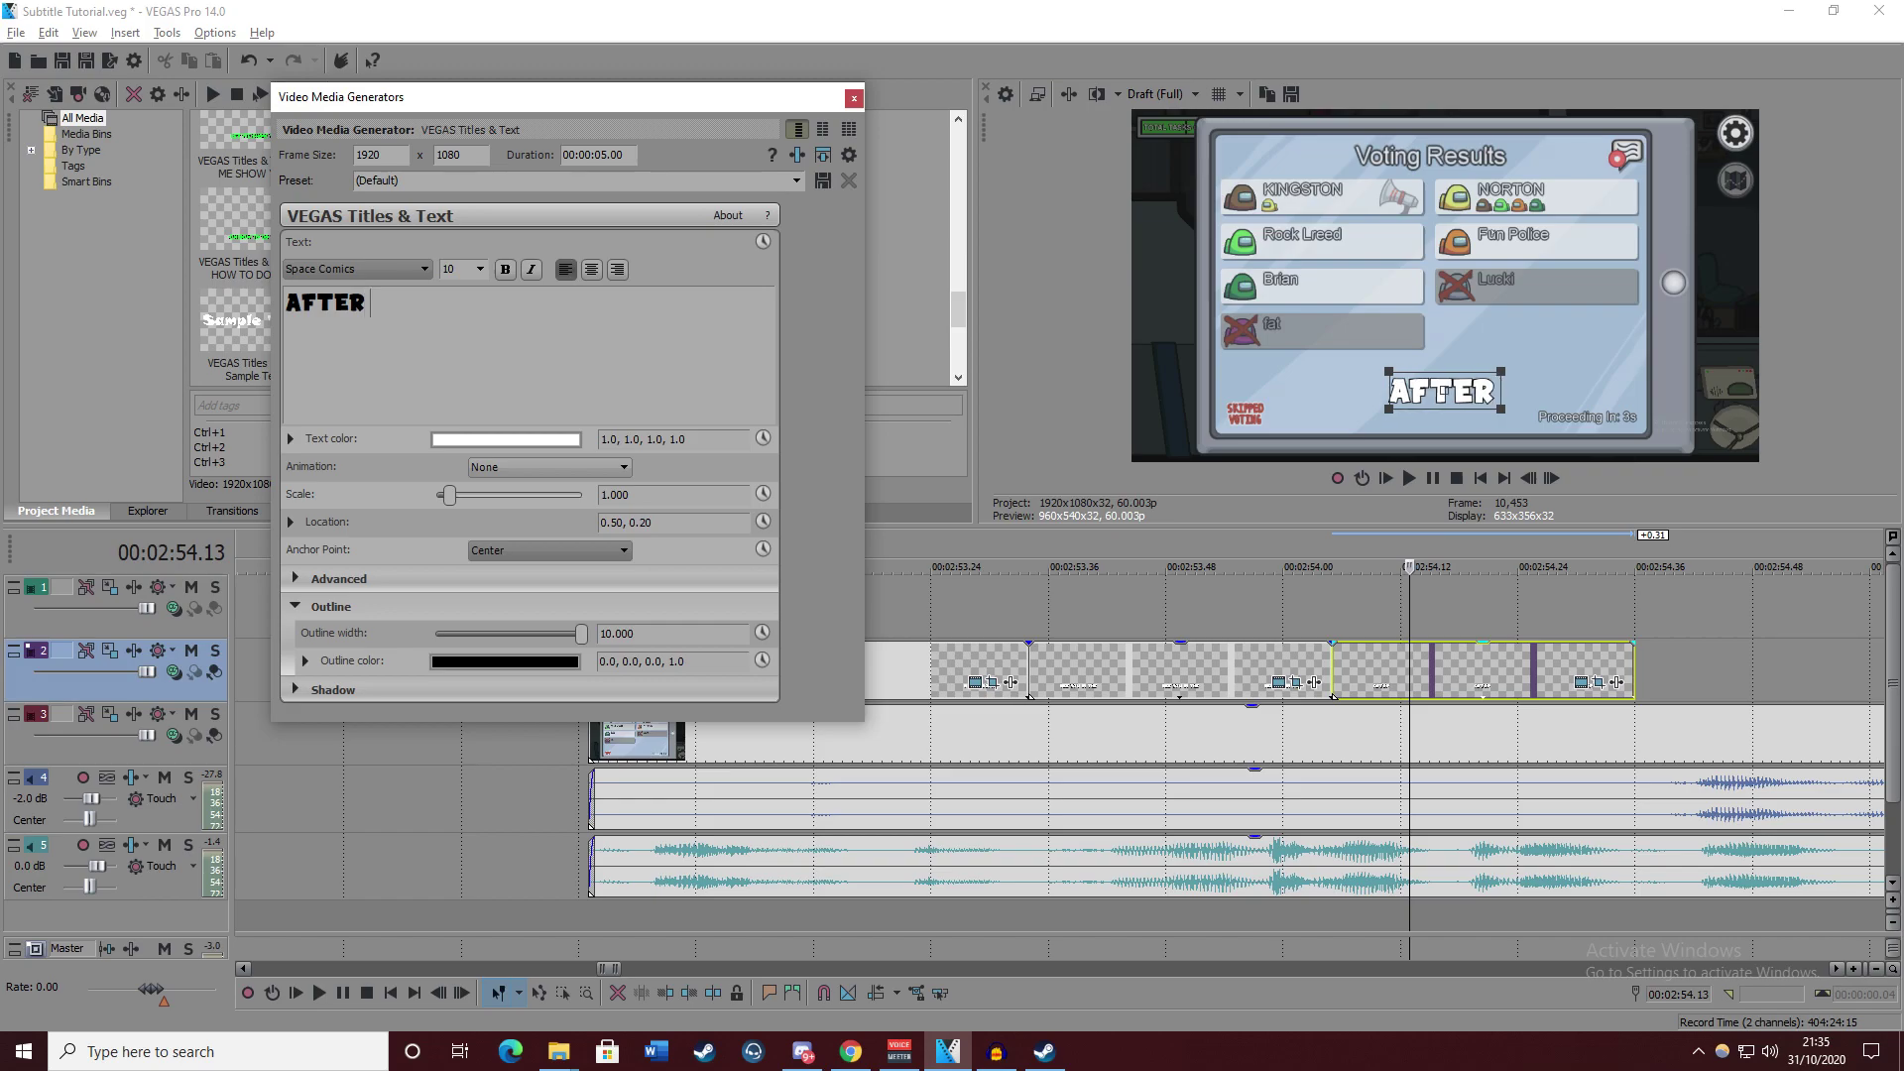
{"action": "type", "text": " LIFE SIR"}
{"action": "left_click", "coordinate": [852, 98]}
{"action": "scroll", "coordinate": [1248, 872], "scroll_direction": "down", "scroll_amount": 3}
Stretch the AFTER LIFE SIR title to end at 00:02:54.57.
{"action": "left_click", "coordinate": [1247, 873]}
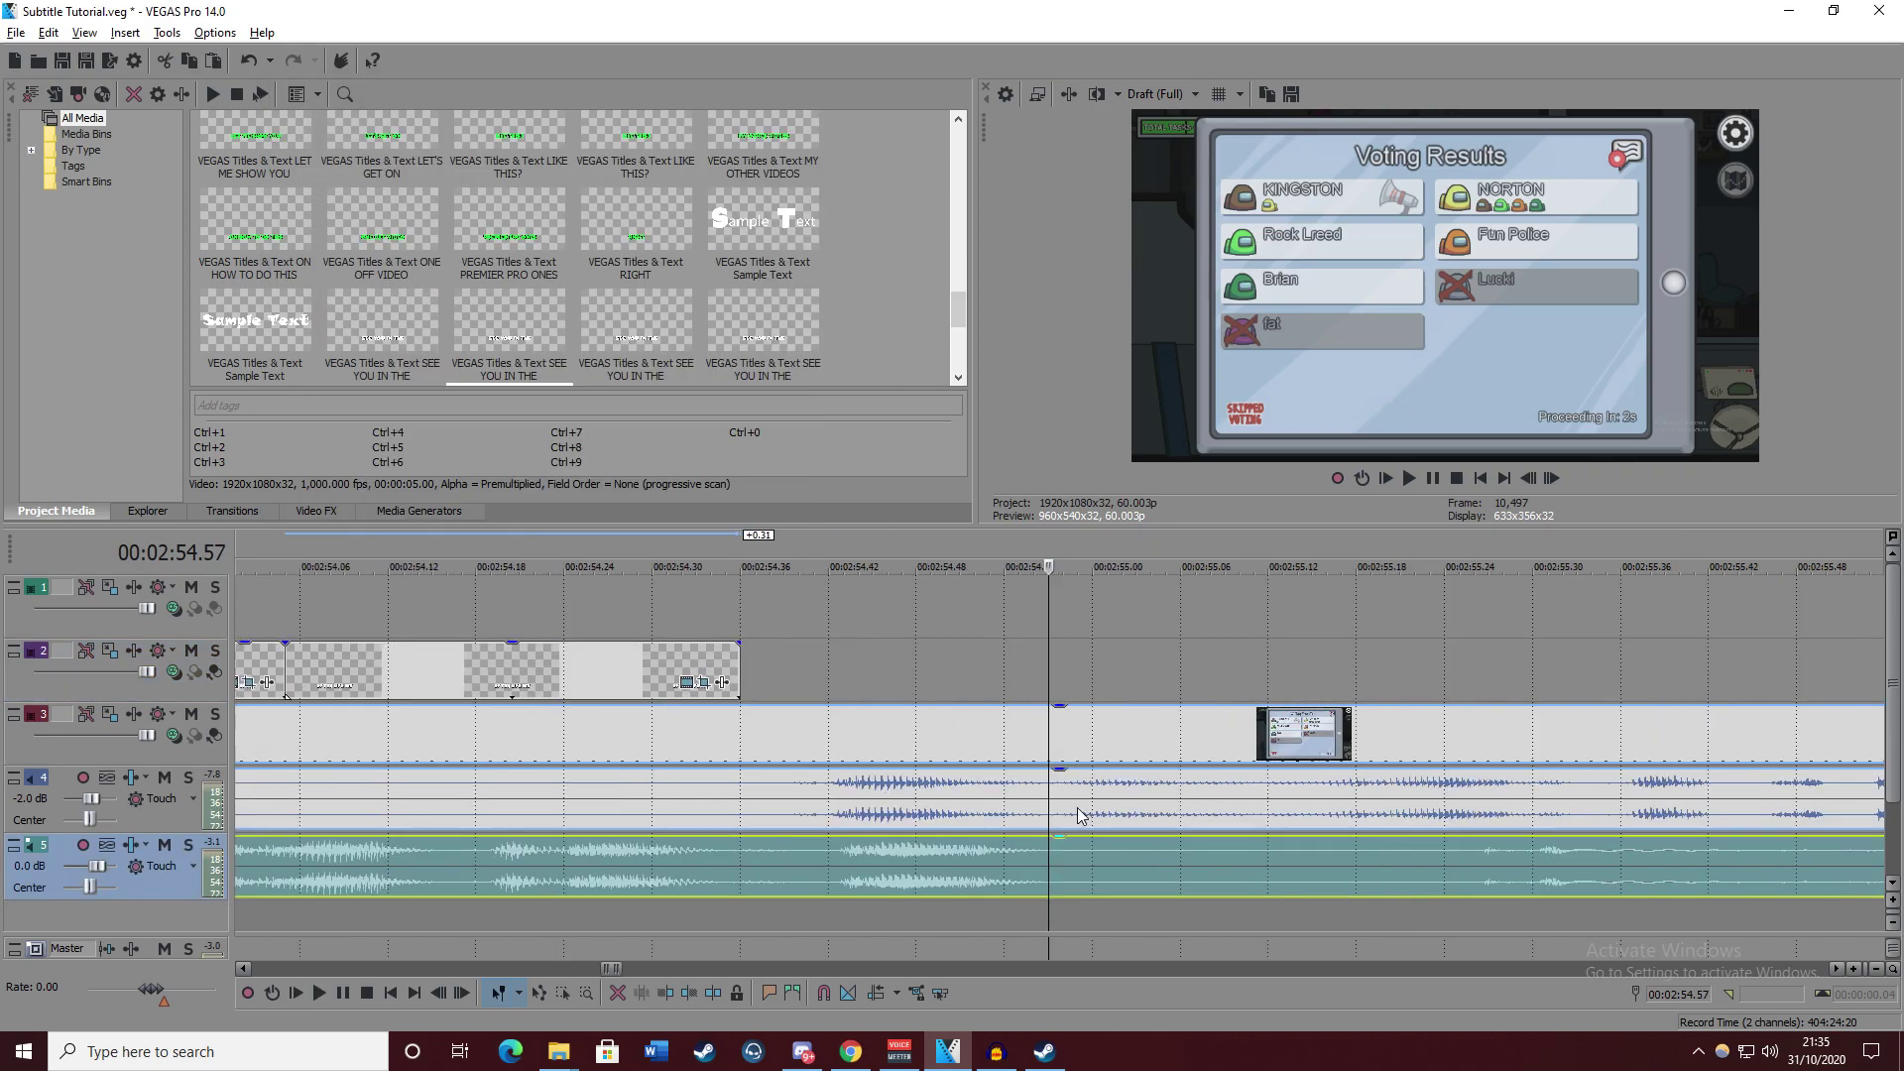
{"action": "left_click_drag", "start_coordinate": [754, 691], "coordinate": [1048, 689]}
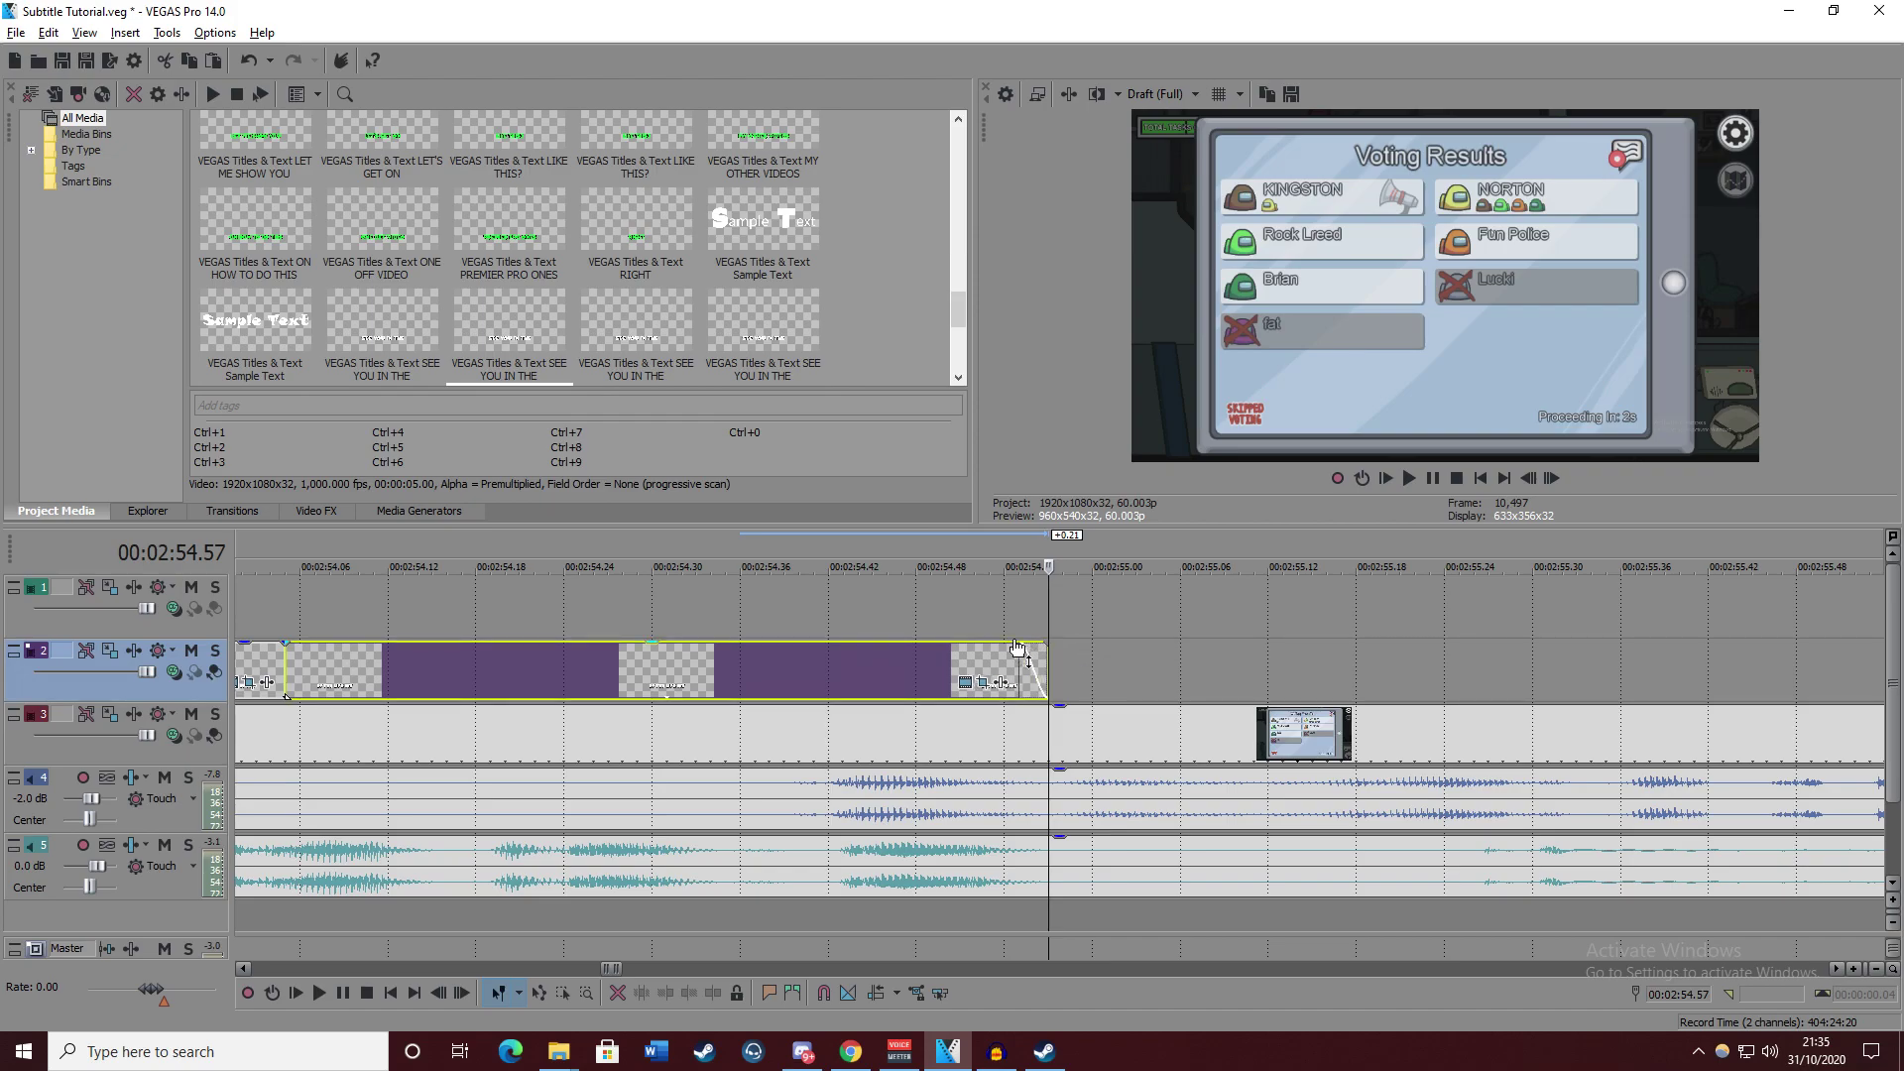
{"action": "scroll", "coordinate": [1205, 739], "scroll_direction": "down", "scroll_amount": 10}
{"action": "left_click", "coordinate": [907, 674]}
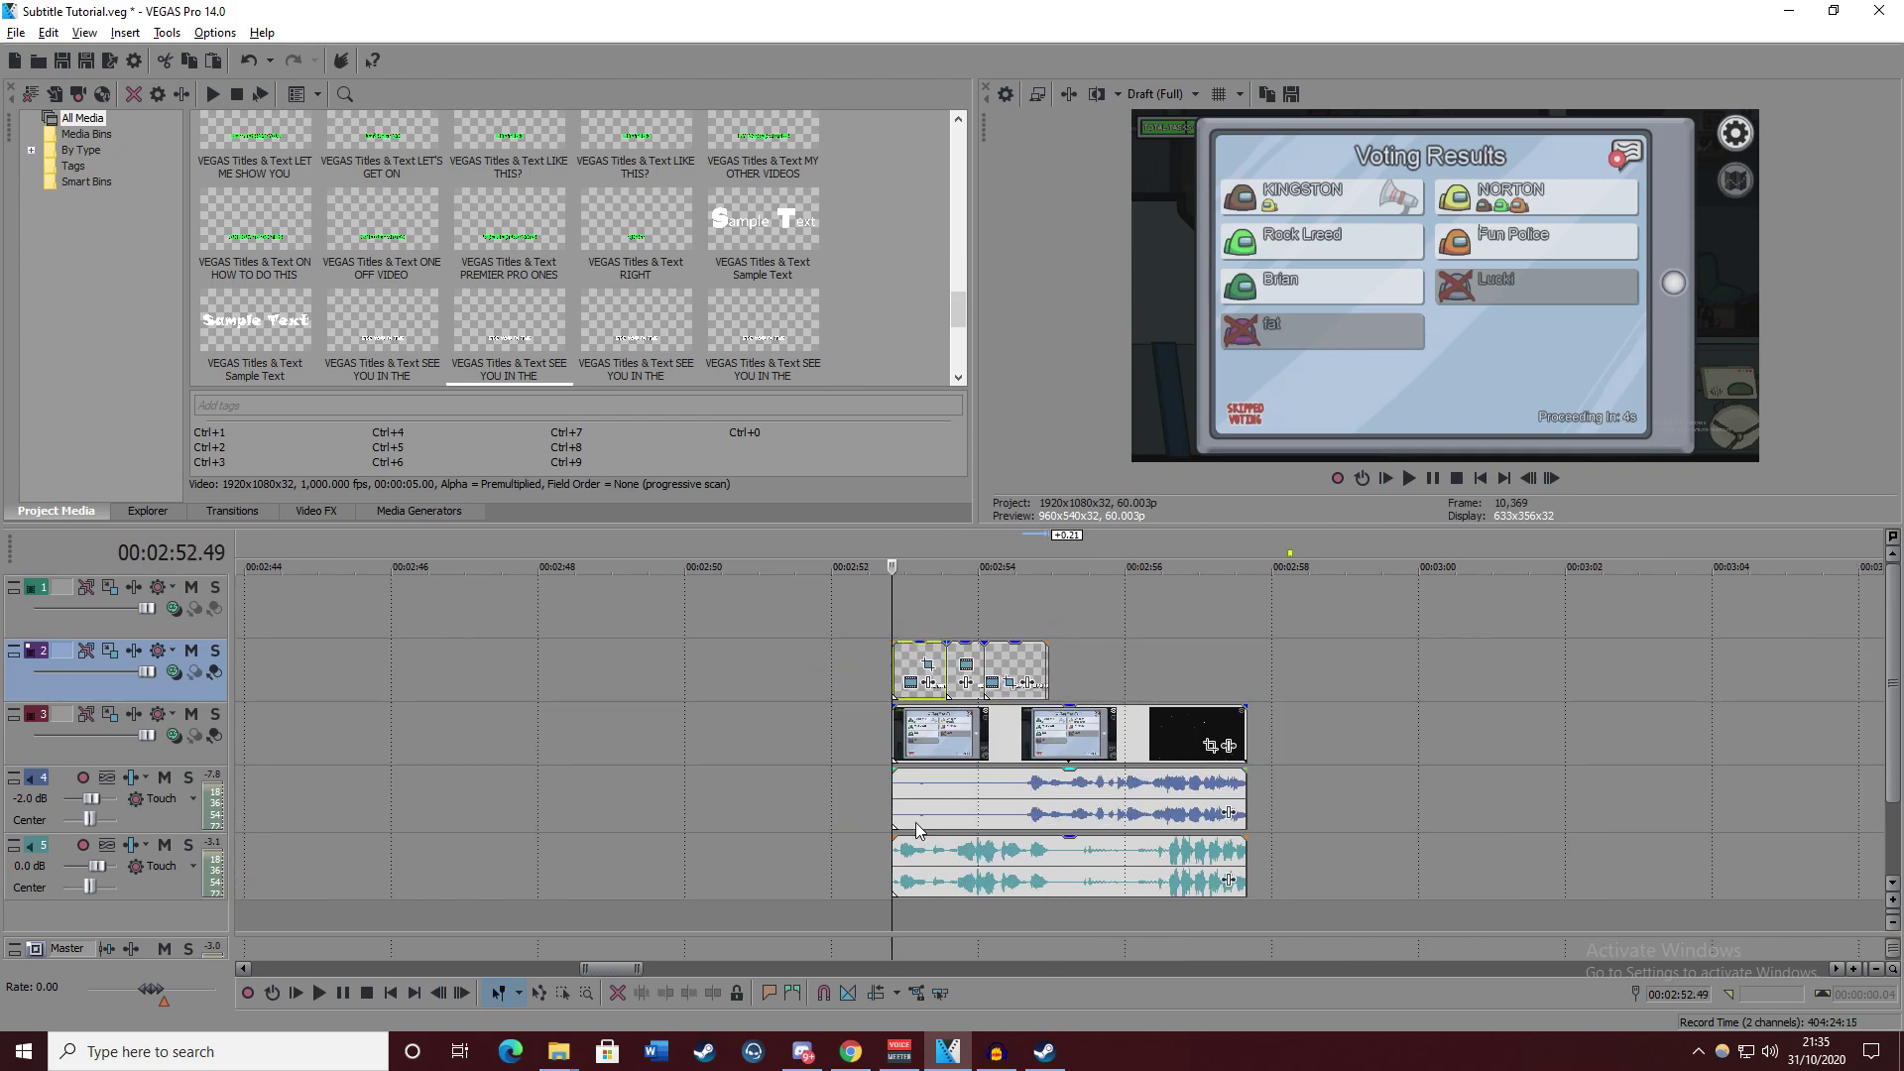
{"action": "key", "text": "space"}
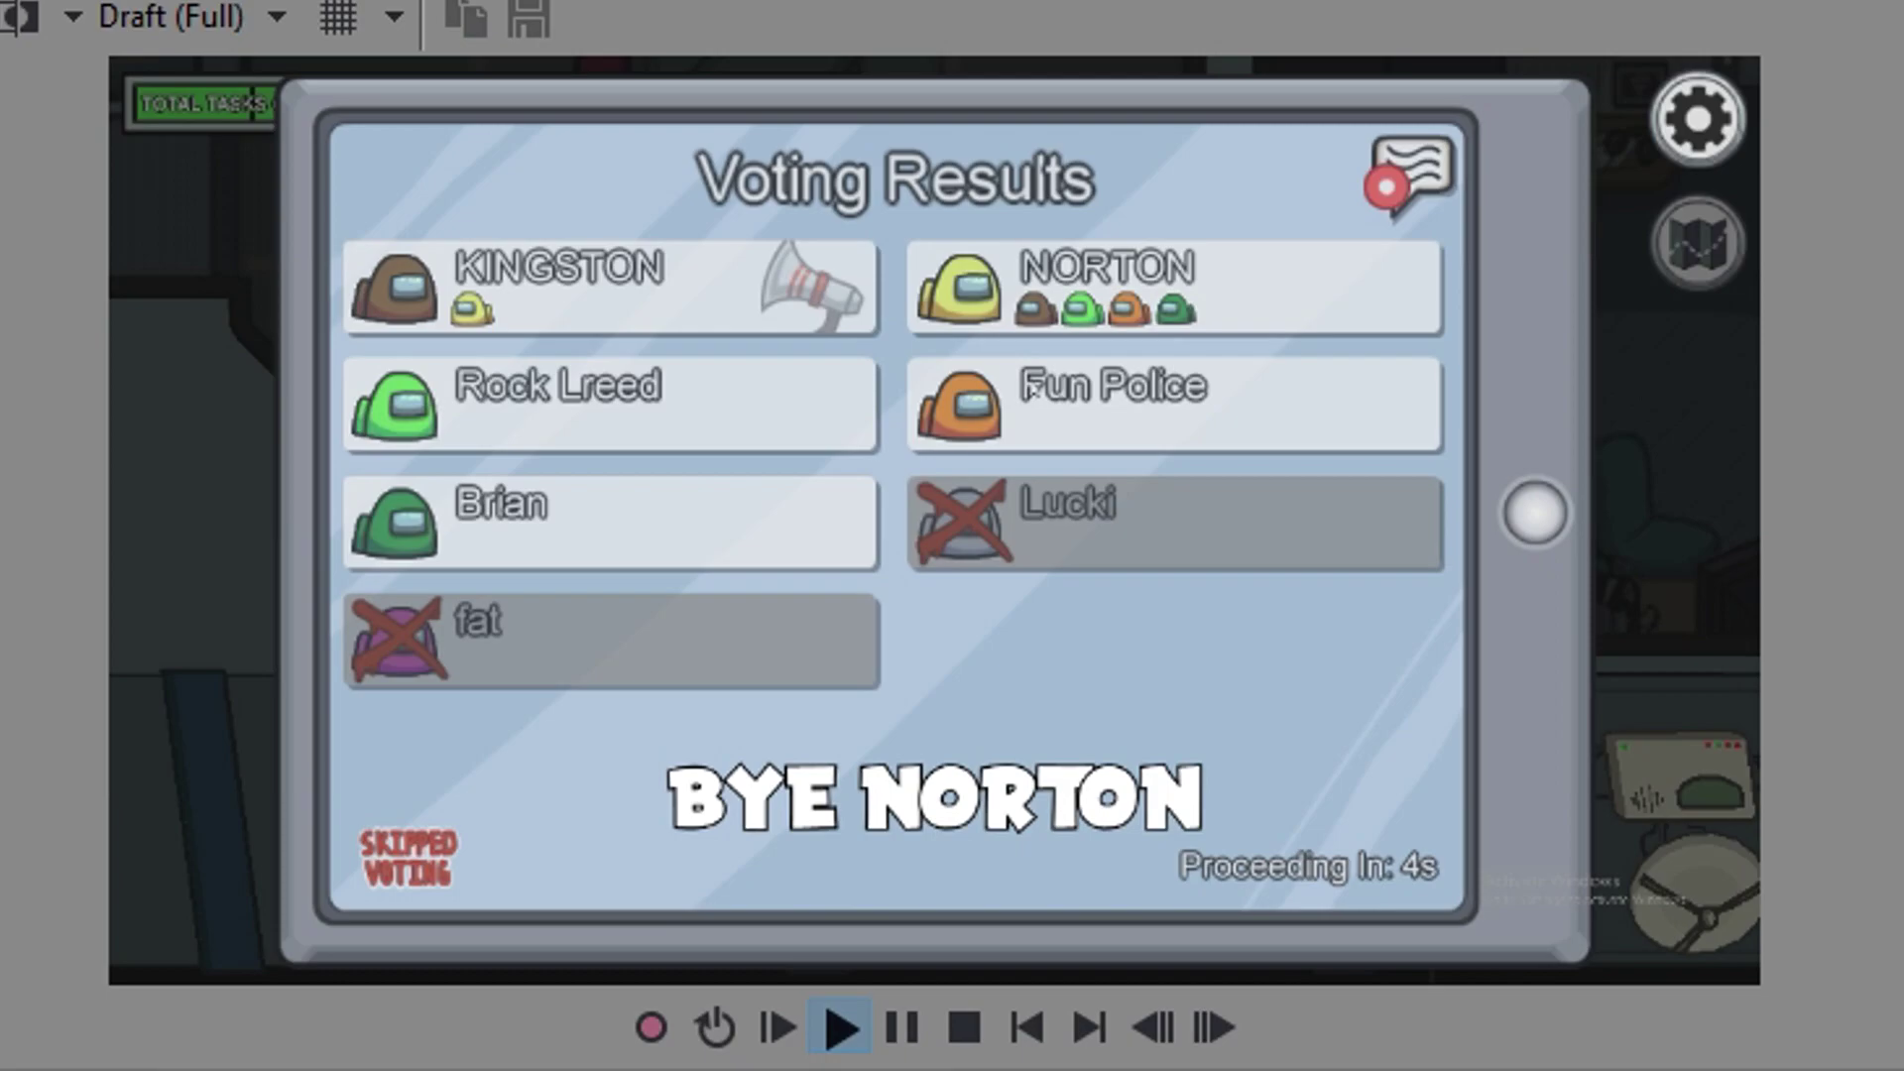
{"action": "key", "text": "space"}
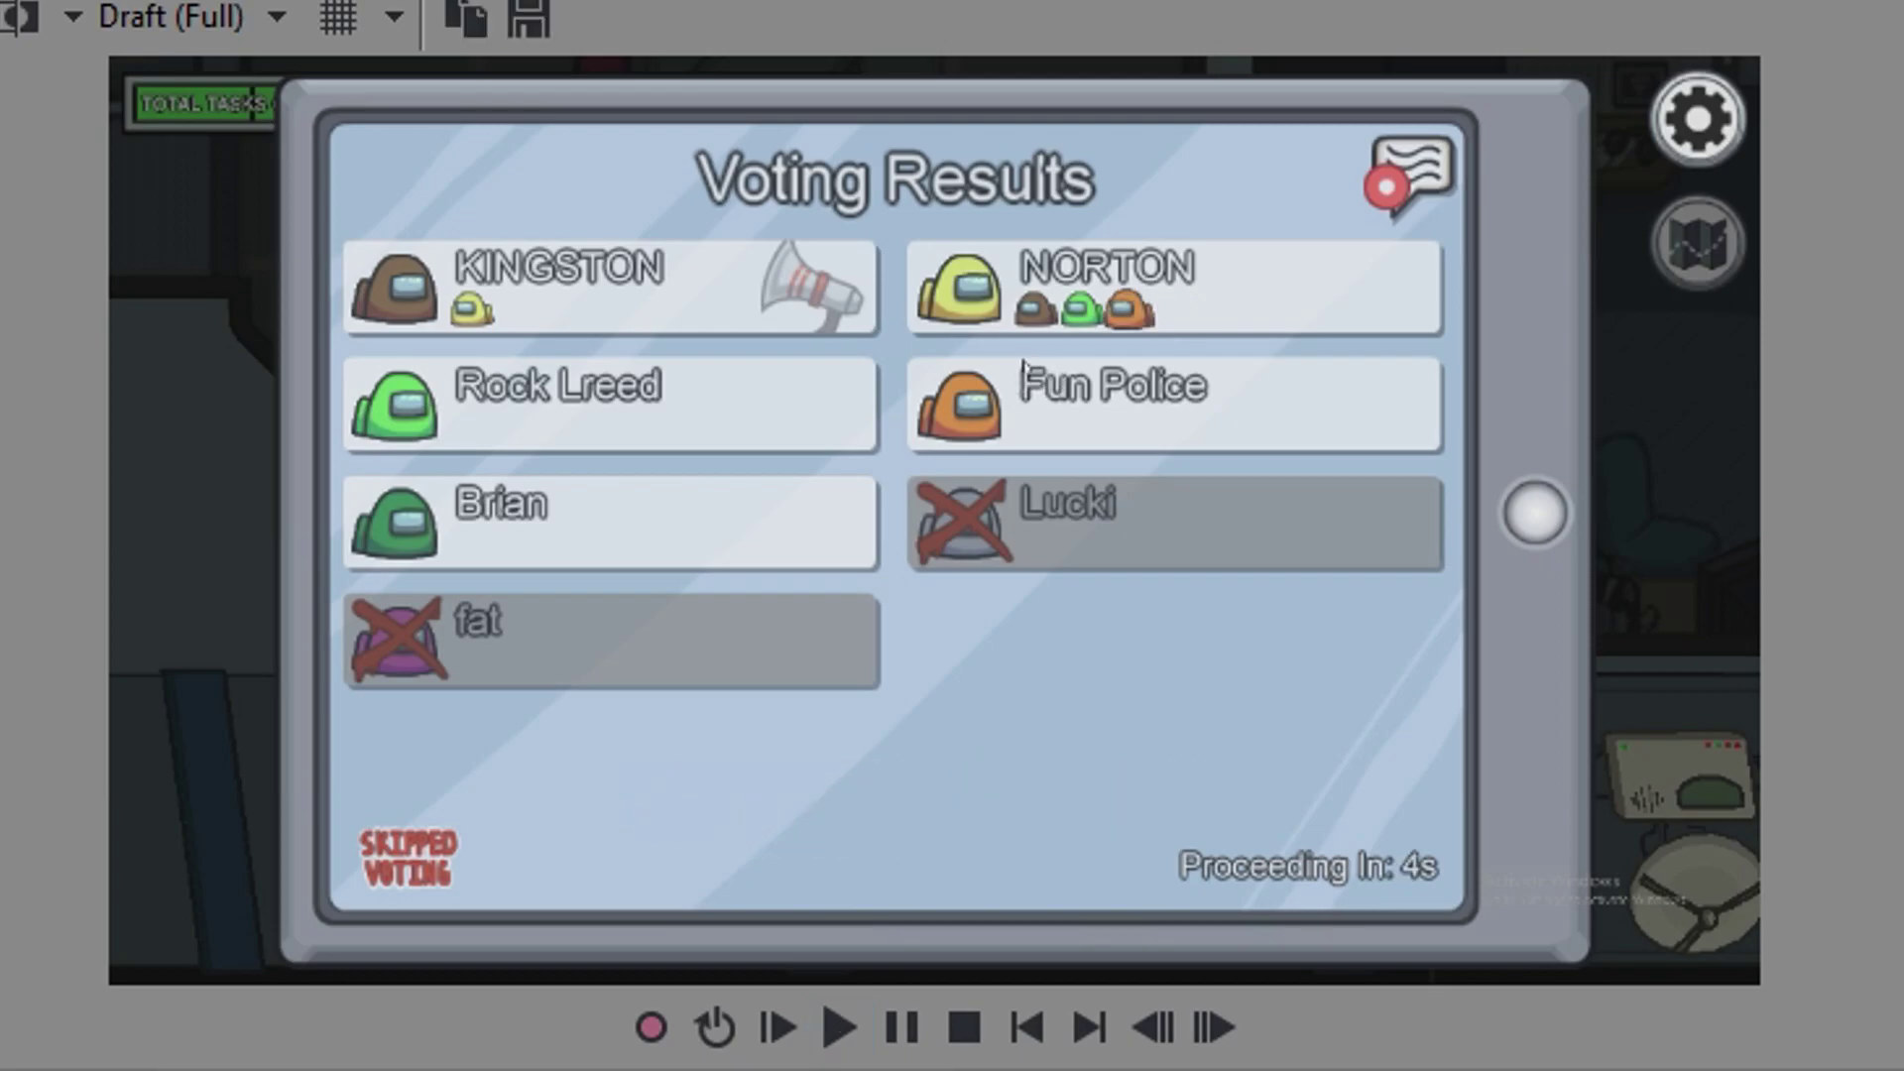